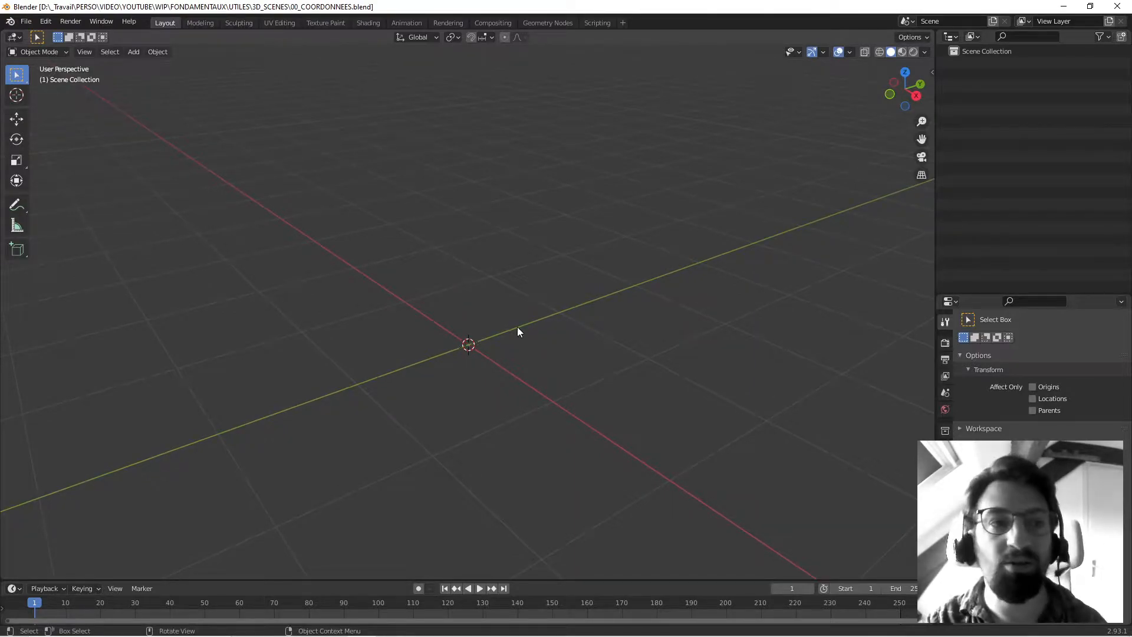
Add a cylinder mesh and place it at about X 0.57 m, Y 0.9 m, Z 1.37 m
click(137, 51)
mouse_move(153, 65)
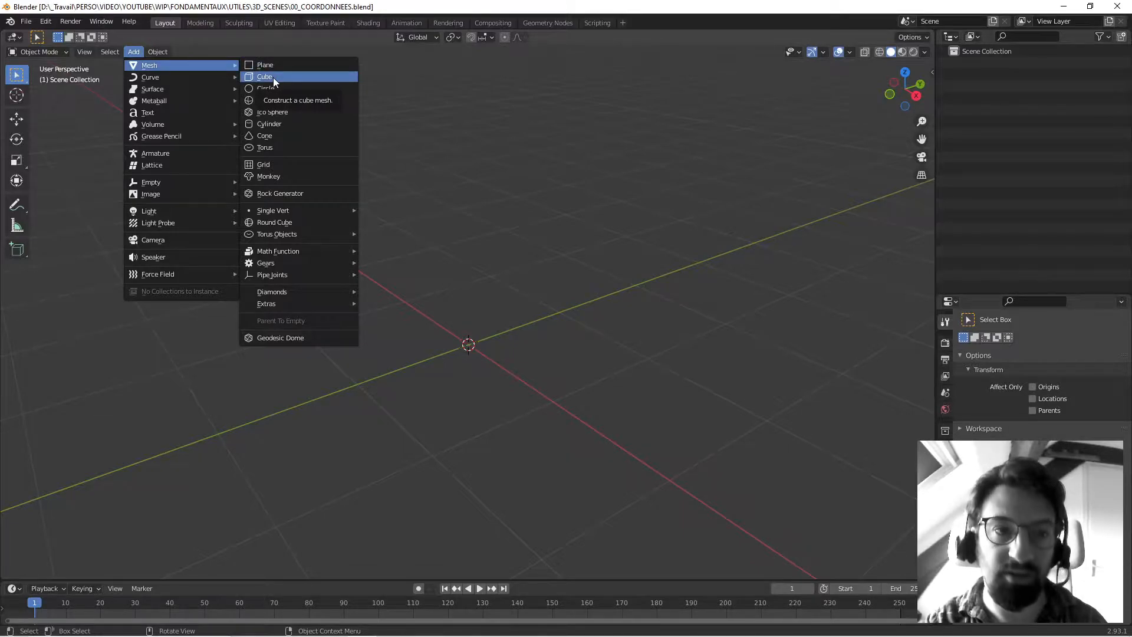
click(281, 123)
mouse_move(578, 287)
middle_down()
mouse_move(508, 303)
mouse_move(567, 288)
middle_up()
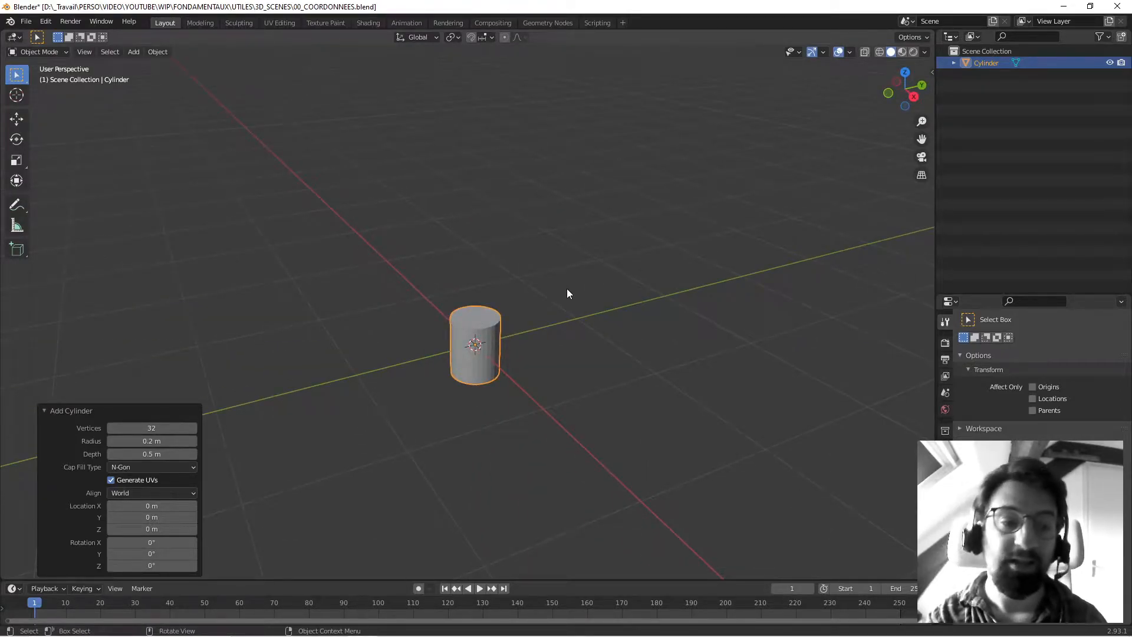
drag(136, 506, 189, 518)
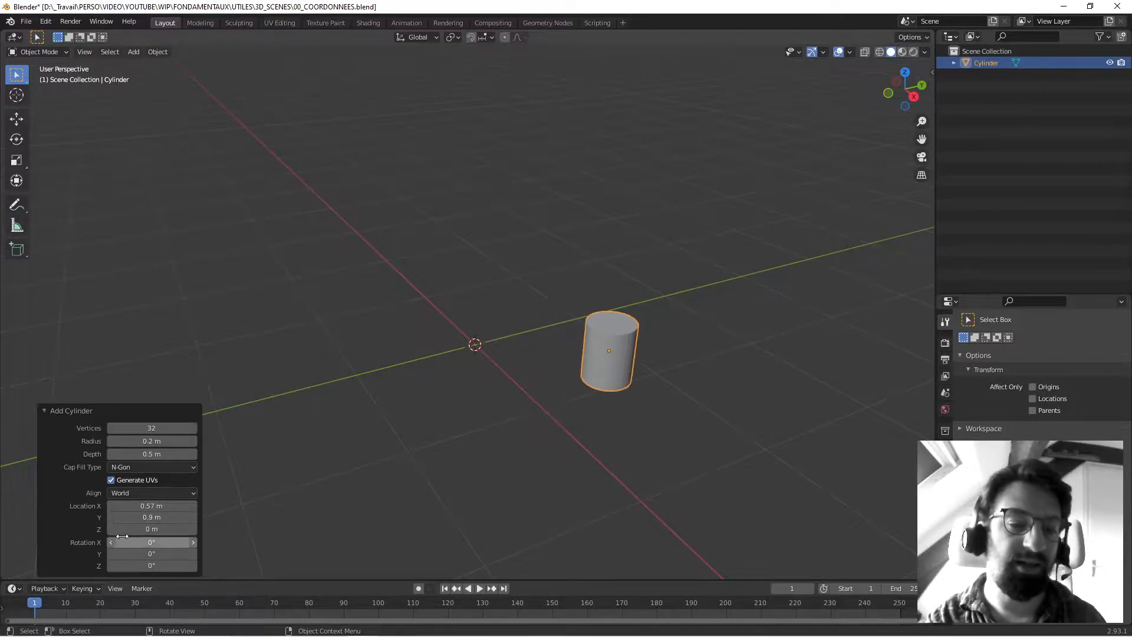
drag(124, 529, 218, 529)
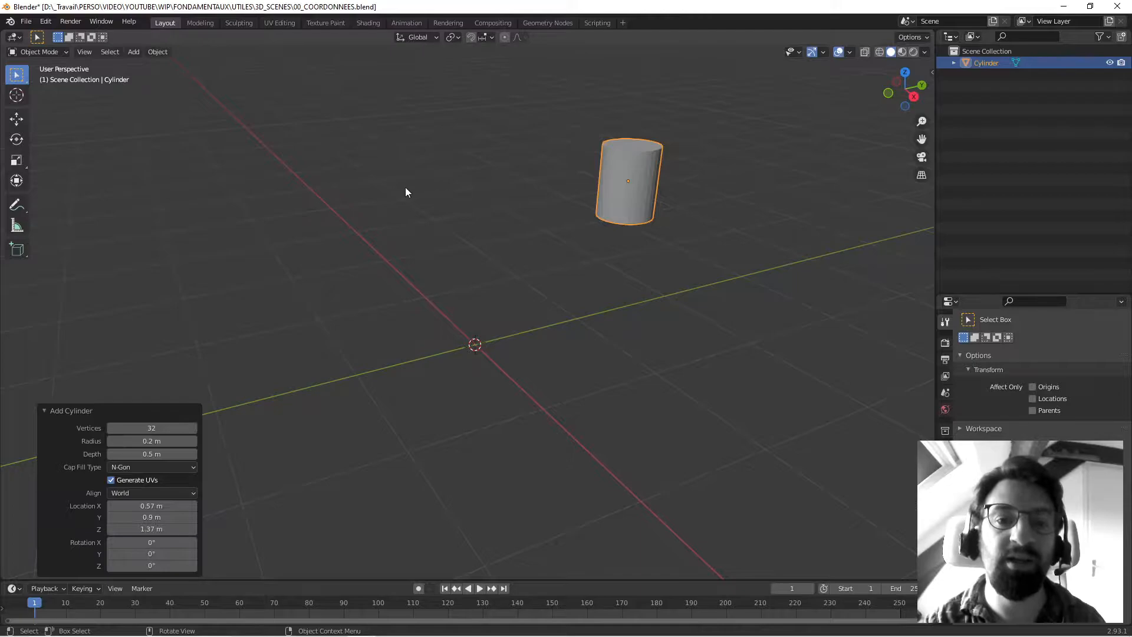
click(433, 207)
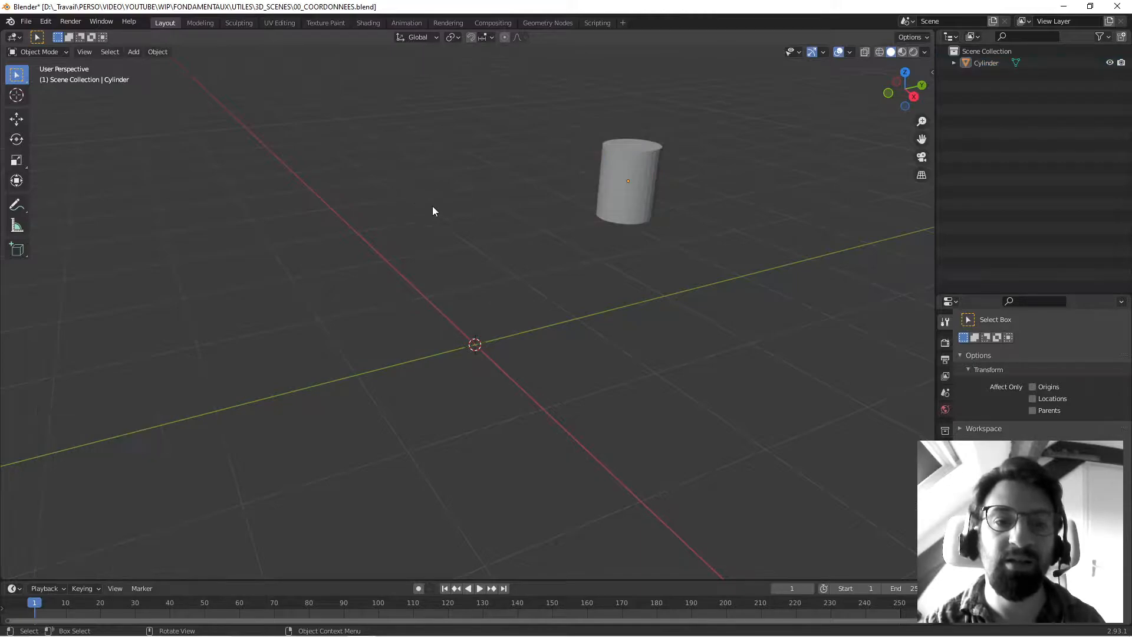
Show the object transform values in the viewport and select the cylinder
click(932, 72)
drag(886, 83, 942, 86)
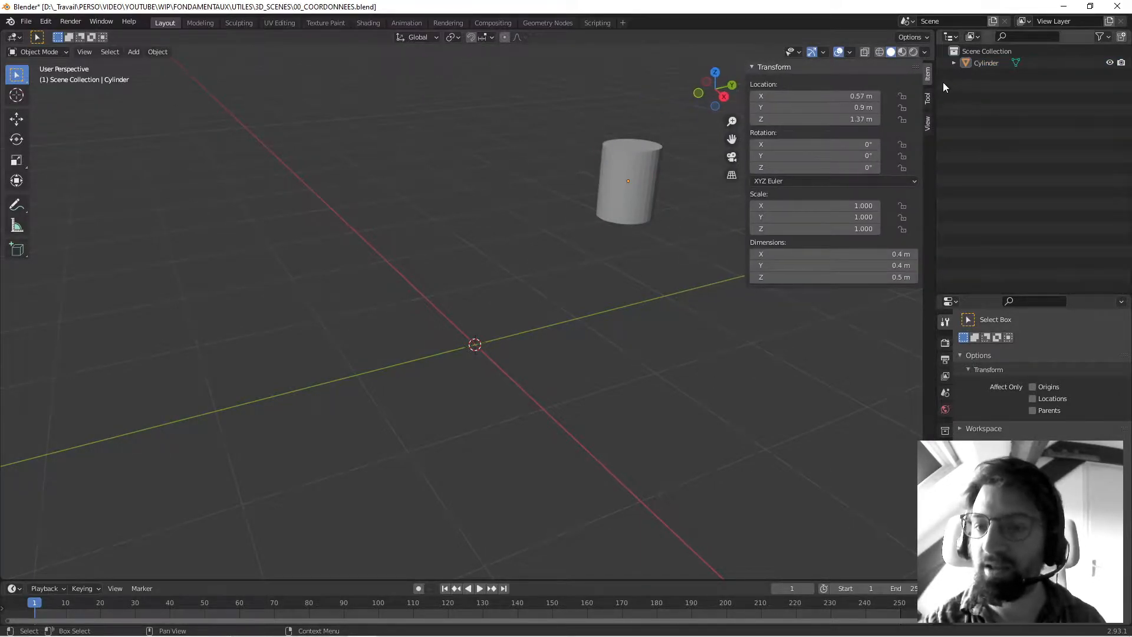
click(635, 147)
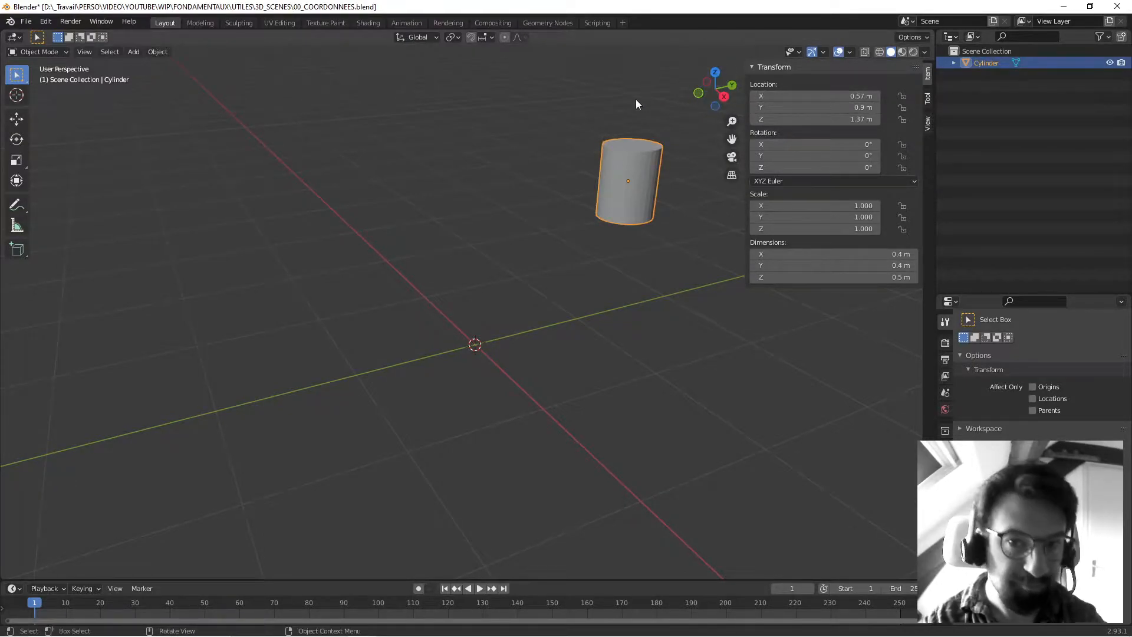
Add a UV sphere with a 0.31 m radius and place it at about X -1.13 m, Y -0.48 m, Z 1.15 m
shift+middle_drag(498, 345, 510, 303)
shift+scroll(483, 302, up, 2)
click(512, 296)
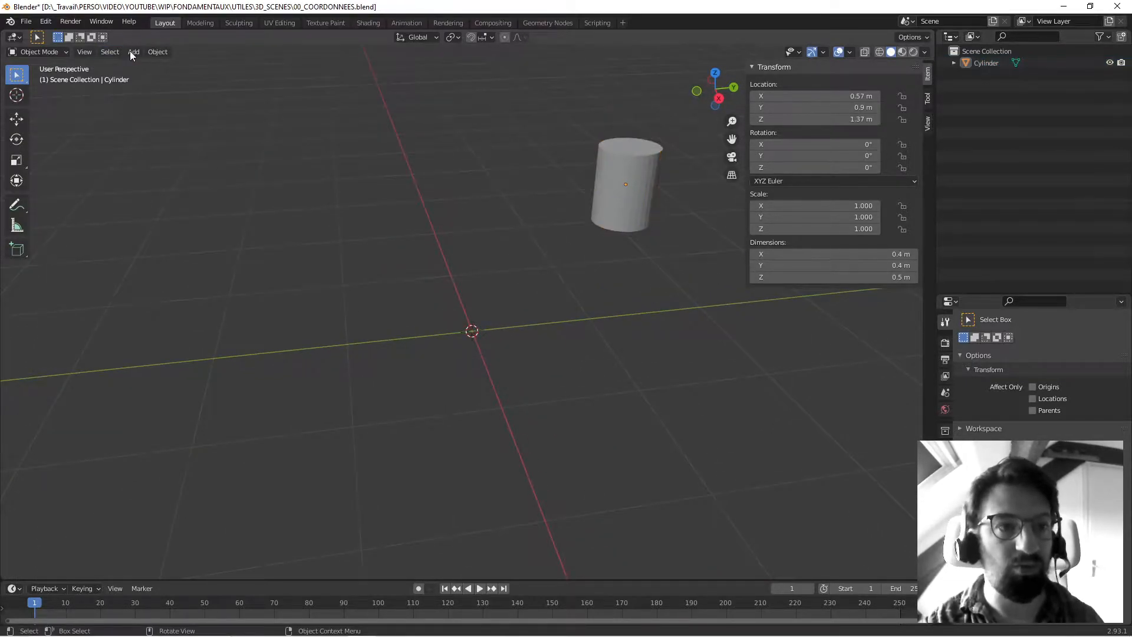
click(133, 51)
mouse_move(153, 65)
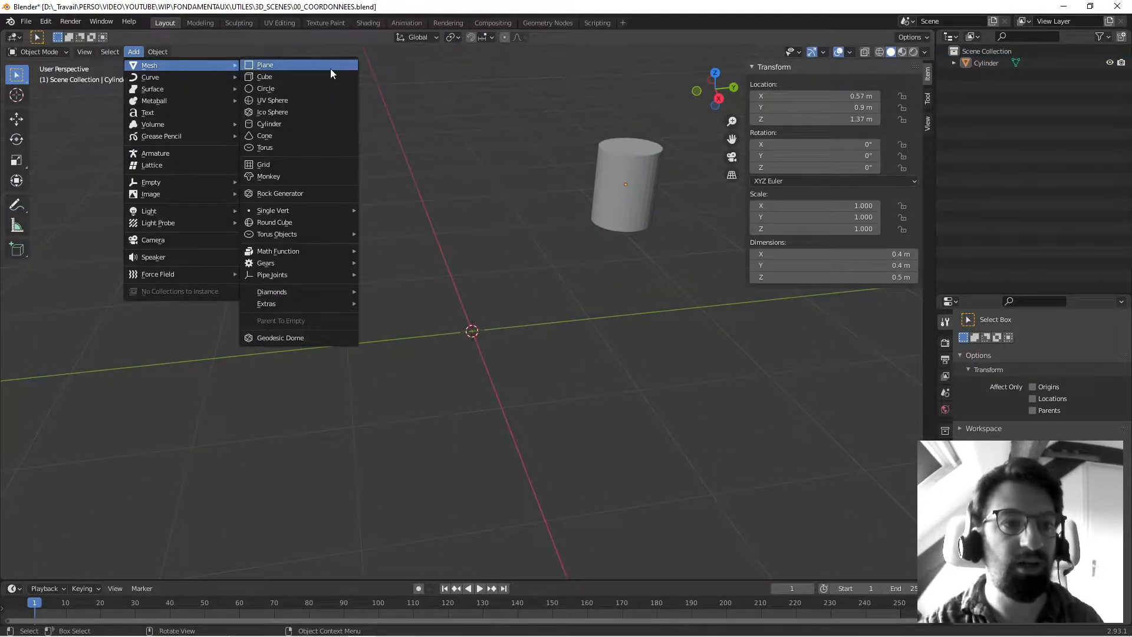
click(311, 102)
middle_drag(437, 292, 437, 274)
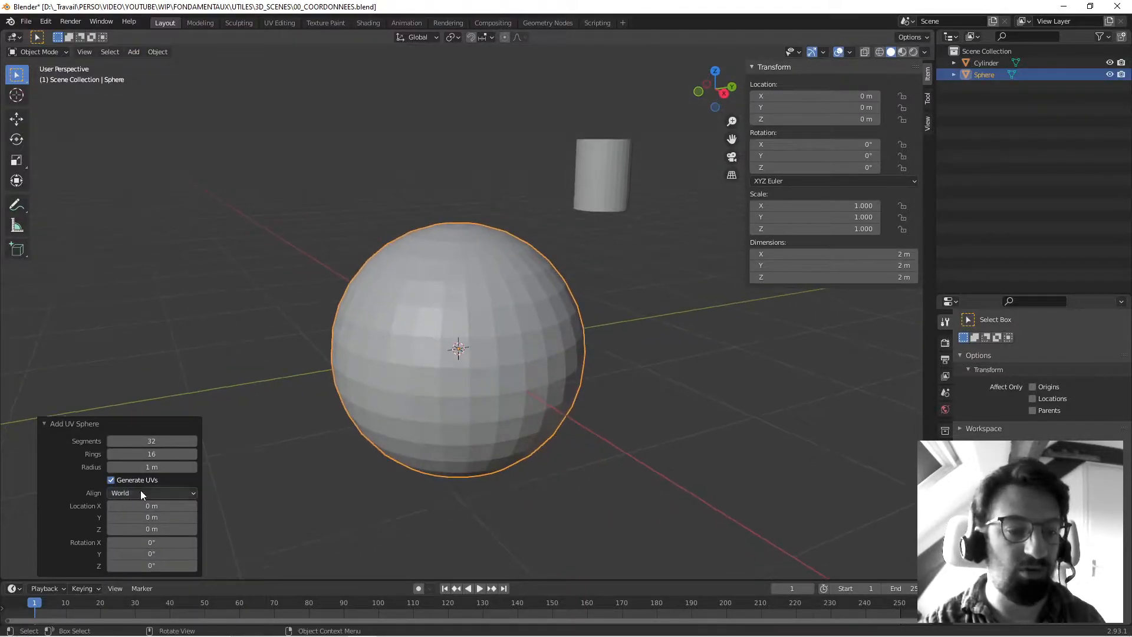
drag(141, 467, 320, 469)
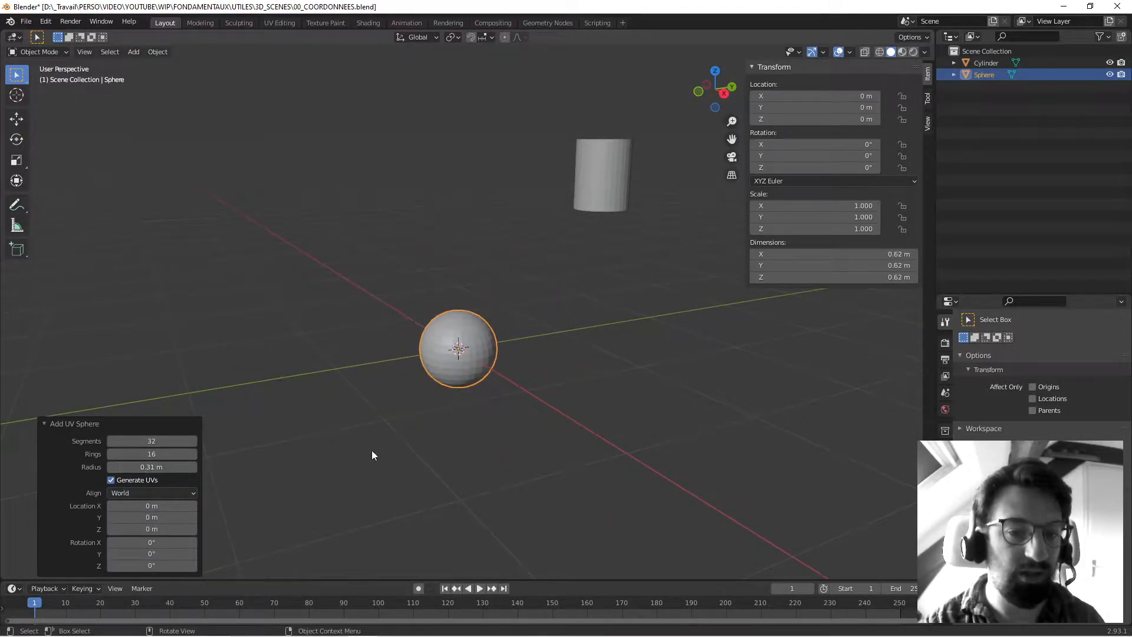
drag(118, 517, 87, 512)
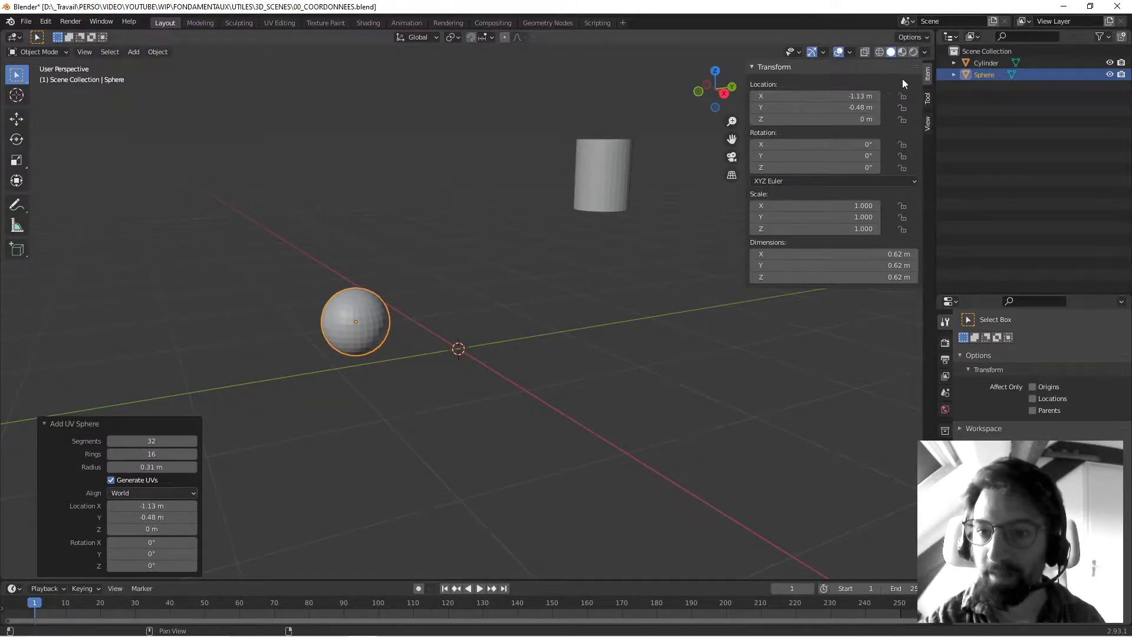
drag(168, 526, 222, 525)
Select the cylinder and the sphere alternately to compare their location, rotation, scale and dimensions
click(597, 178)
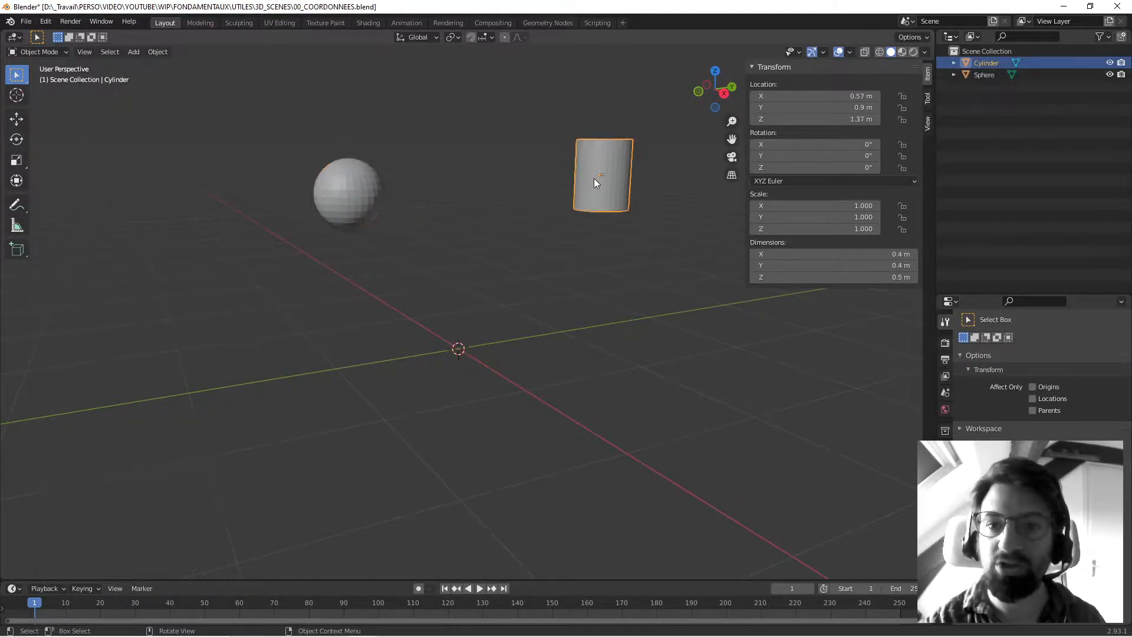
click(333, 200)
click(607, 186)
click(338, 188)
click(582, 176)
click(340, 201)
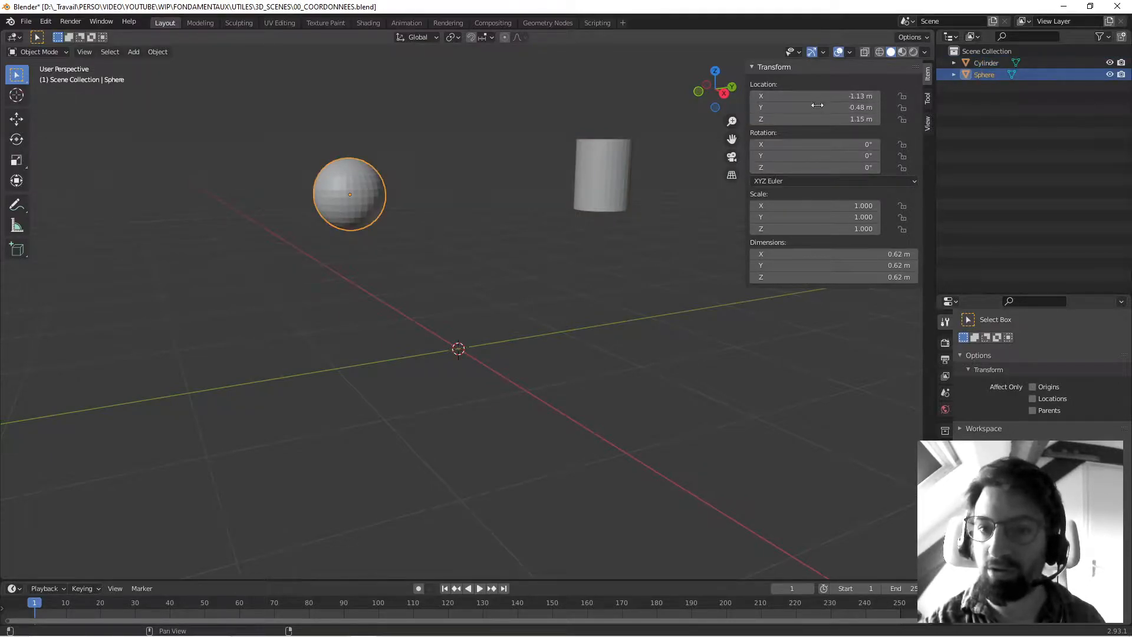
middle_drag(424, 171, 511, 188)
middle_drag(446, 376, 441, 277)
click(498, 293)
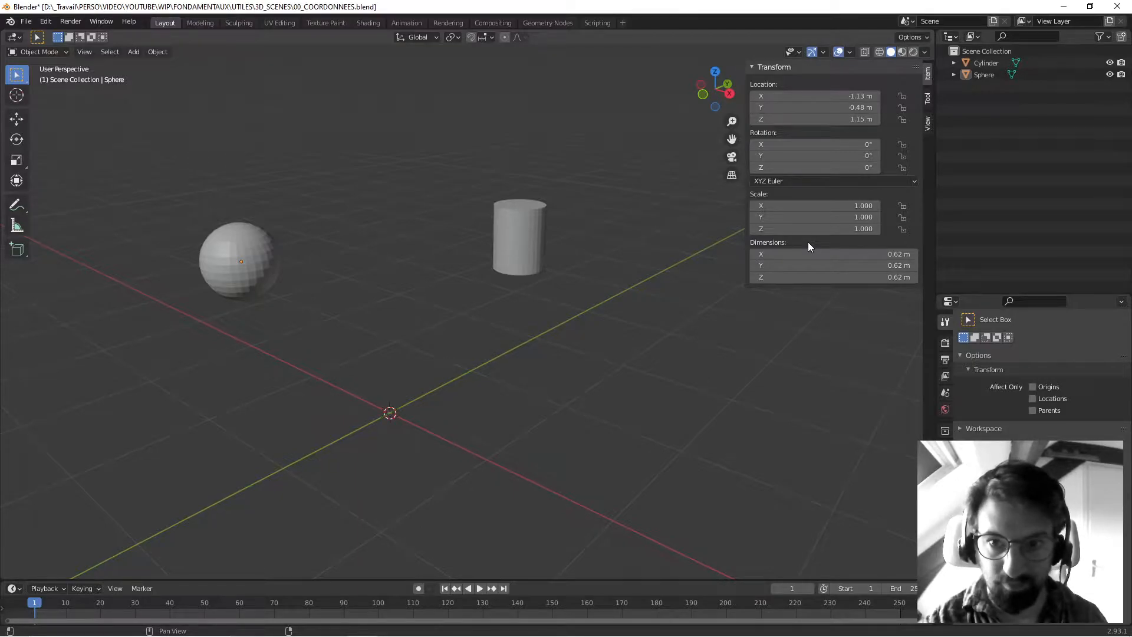
click(750, 66)
click(753, 66)
middle_drag(598, 200, 618, 178)
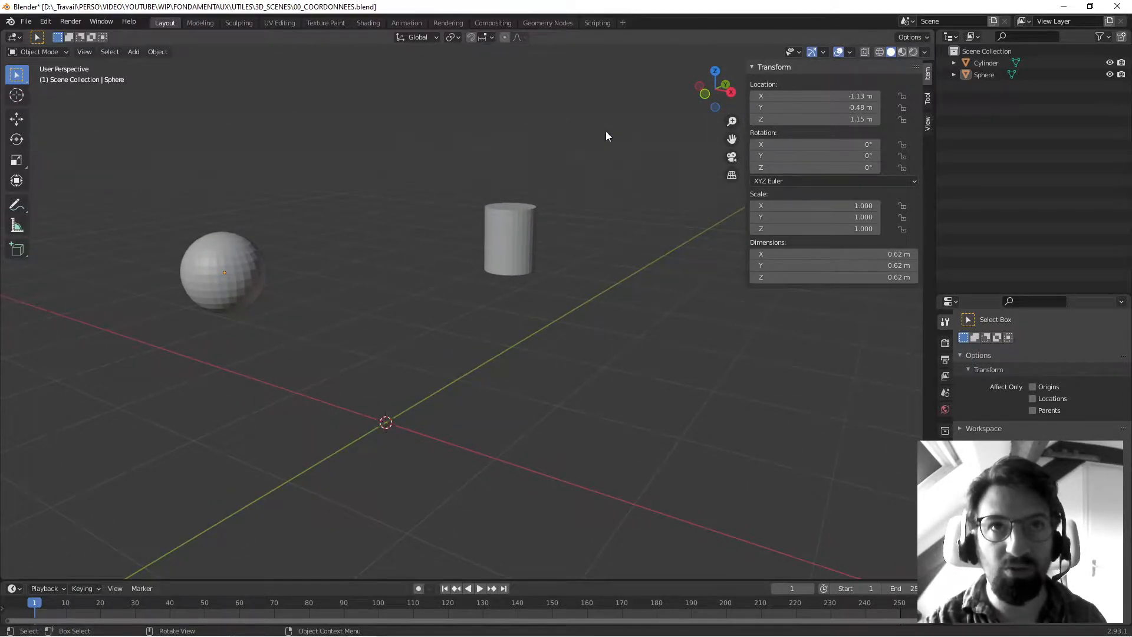
Move the cylinder to about X 0.33 m and Y 0.76 m
click(501, 245)
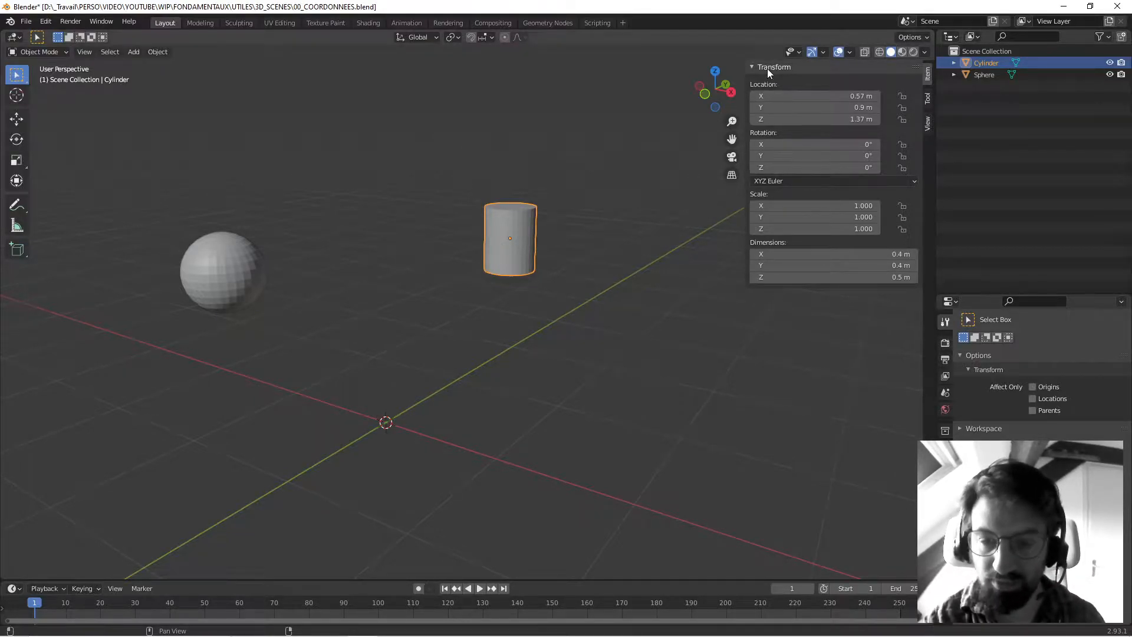
middle_drag(468, 264, 534, 241)
drag(855, 96, 825, 107)
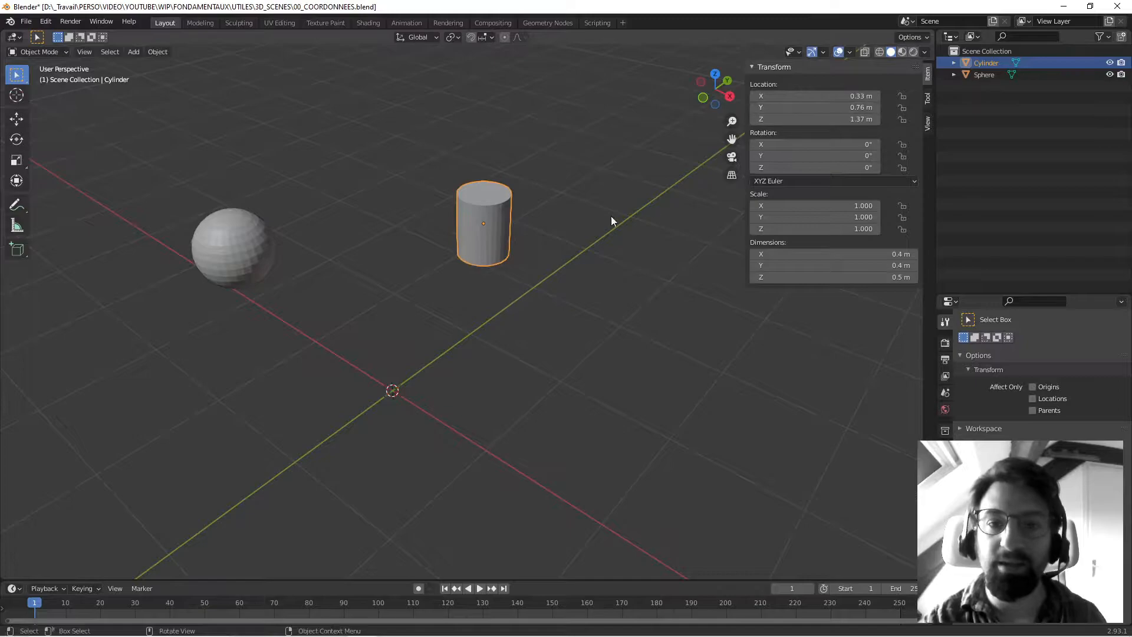
Rotate the cylinder to about -36.4°, 53.5°, 39.1° and scale it to about 4.17, 4.72, 1.23 on X, Y, Z
middle_drag(653, 208, 528, 187)
drag(825, 144, 872, 168)
drag(825, 206, 854, 229)
middle_drag(548, 202, 590, 226)
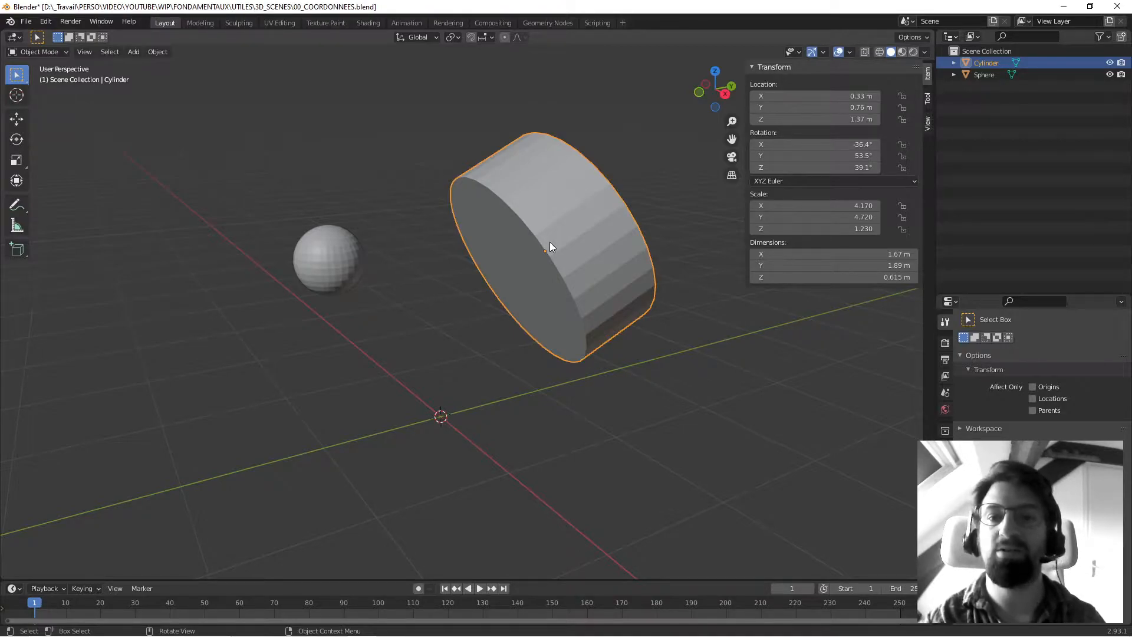
Select the sphere and shift it along the X axis to about -1.93 m
middle_drag(549, 242, 504, 228)
scroll(356, 260, down, 5)
middle_drag(342, 262, 476, 238)
scroll(476, 238, up, 4)
click(476, 235)
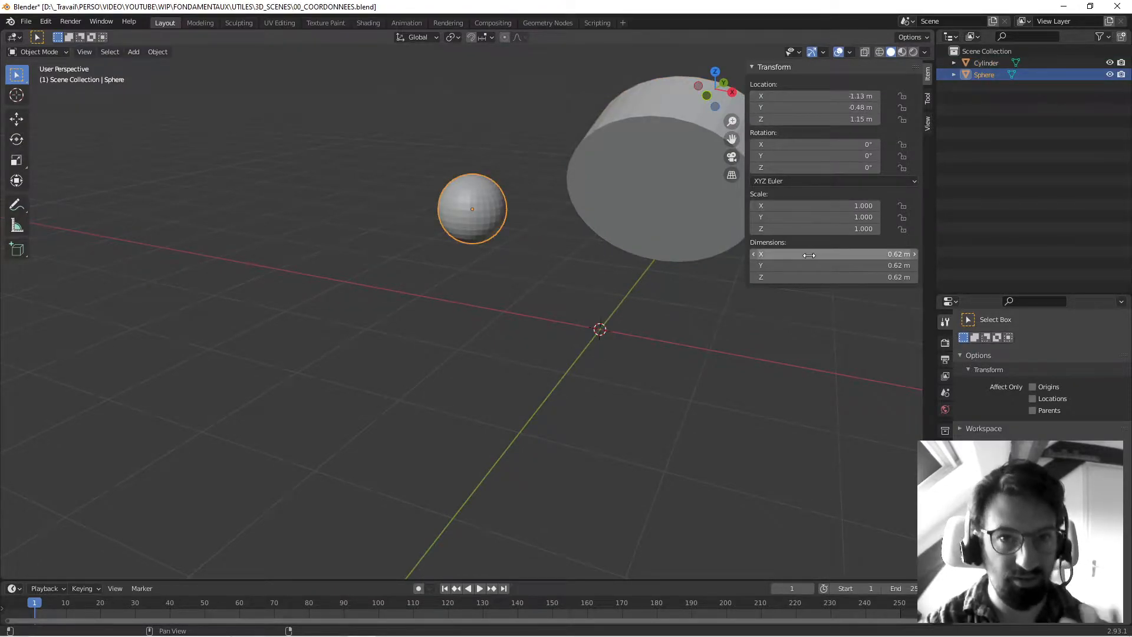
middle_drag(553, 145, 556, 170)
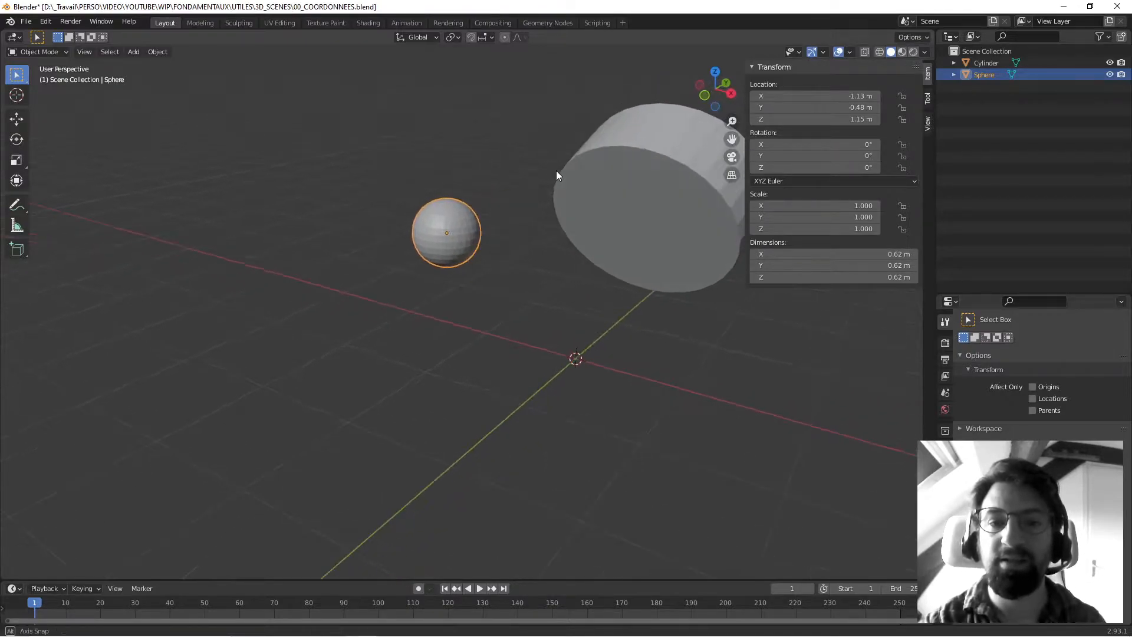
drag(812, 92, 754, 94)
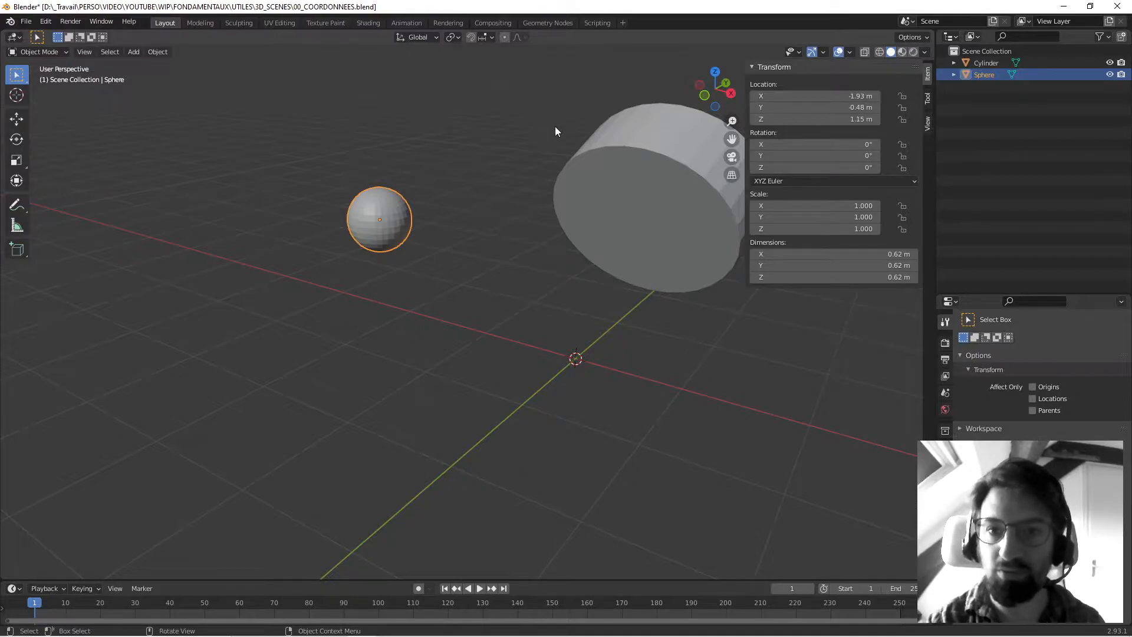
Switch to the top orthographic view and move the sphere to about X -1.03 m, Y 0.54 m, Z 2.04 m
click(715, 71)
mouse_move(819, 95)
mouse_down()
mouse_move(666, 95)
mouse_move(855, 95)
mouse_move(663, 95)
mouse_move(843, 95)
mouse_move(802, 95)
mouse_up()
drag(802, 107, 875, 106)
mouse_move(797, 119)
mouse_down()
mouse_move(759, 119)
mouse_move(797, 120)
mouse_up()
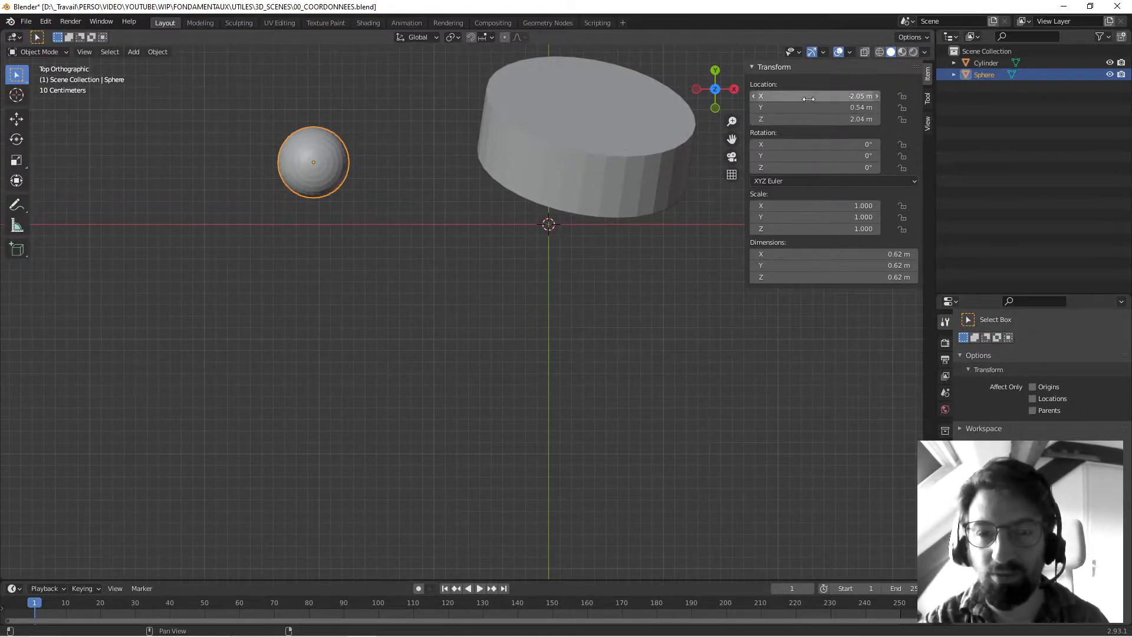
mouse_move(814, 95)
mouse_down()
mouse_move(784, 96)
mouse_move(826, 96)
mouse_move(777, 96)
mouse_move(833, 96)
mouse_move(821, 95)
mouse_up()
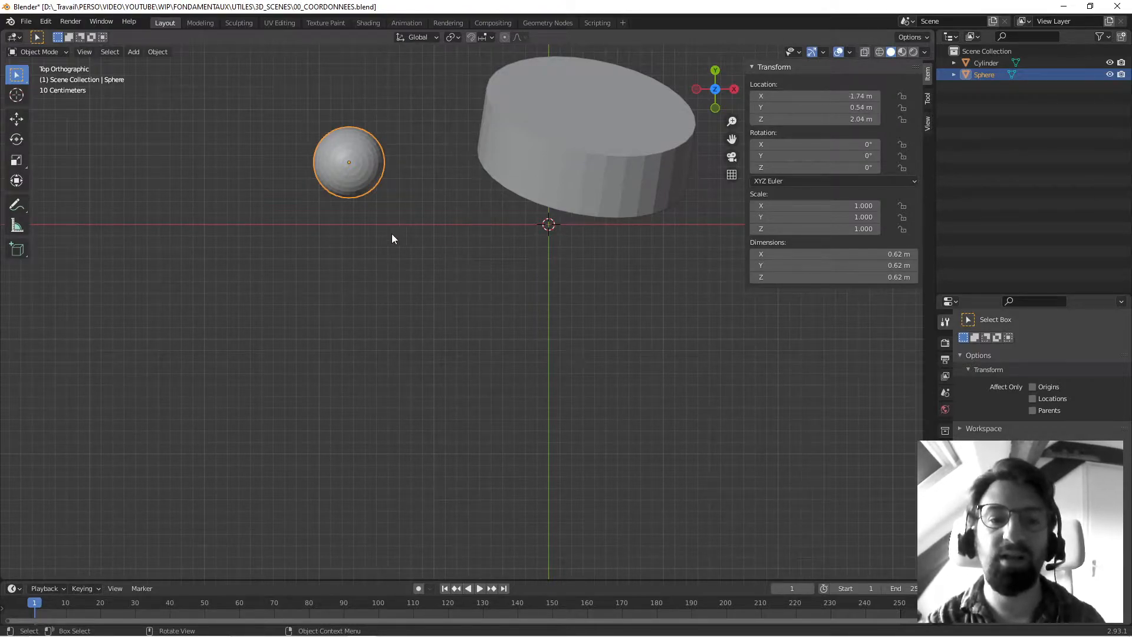
shift+middle_drag(433, 221, 399, 352)
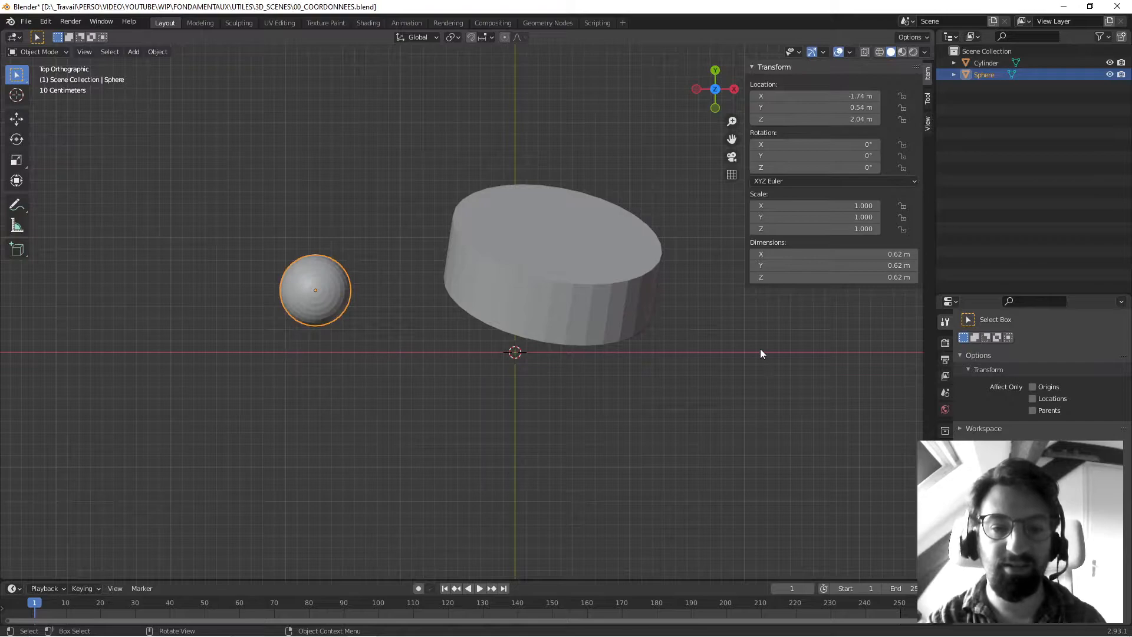
mouse_move(814, 95)
mouse_down()
mouse_move(662, 95)
mouse_move(861, 95)
mouse_move(606, 96)
mouse_move(829, 95)
mouse_move(748, 95)
mouse_move(801, 95)
mouse_up()
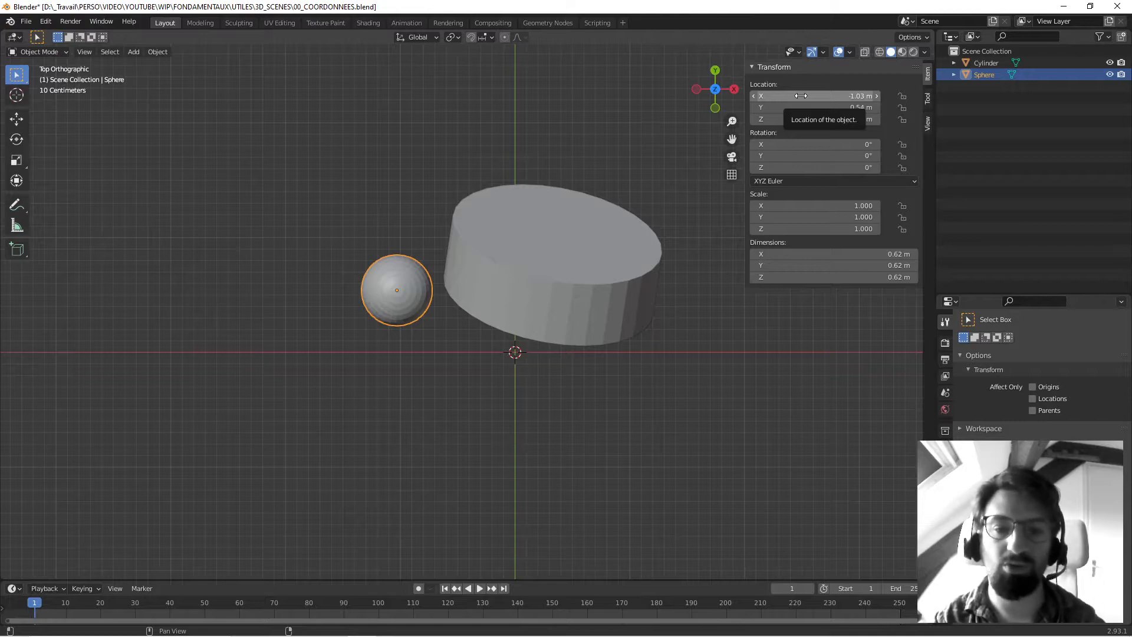
Delete the cylinder and the sphere together, and hide the object transform values
click(676, 313)
middle_drag(616, 298, 607, 214)
click(603, 211)
shift+click(390, 153)
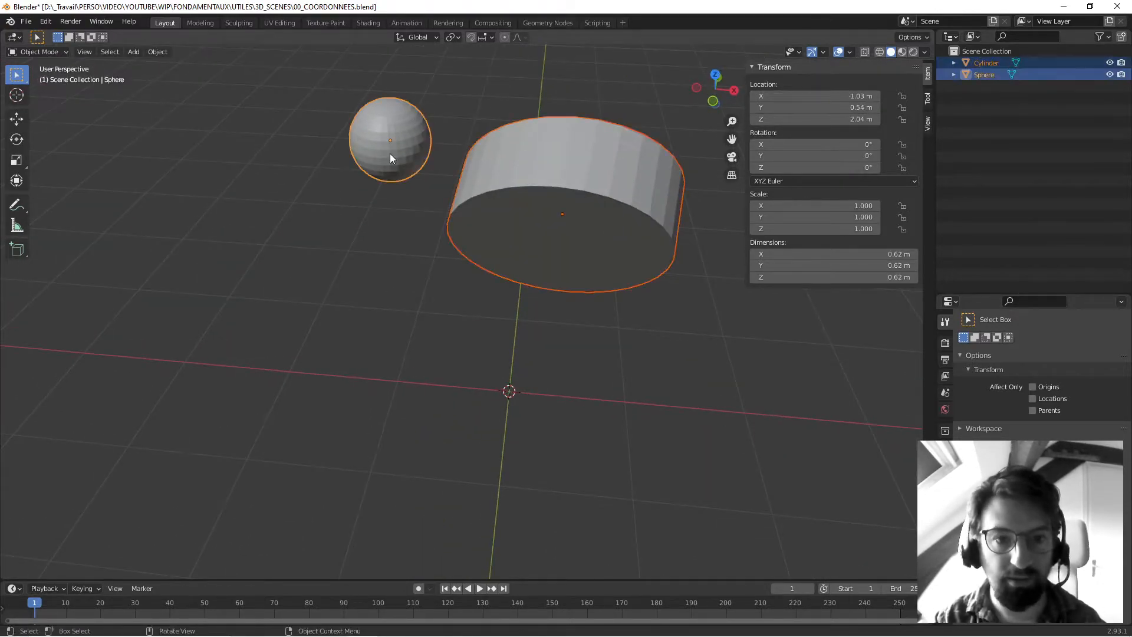
key(Delete)
middle_drag(505, 352, 552, 331)
key(n)
Add a 0.1 m cube mesh at the world origin and deselect it
key(shift+a)
mouse_move(552, 331)
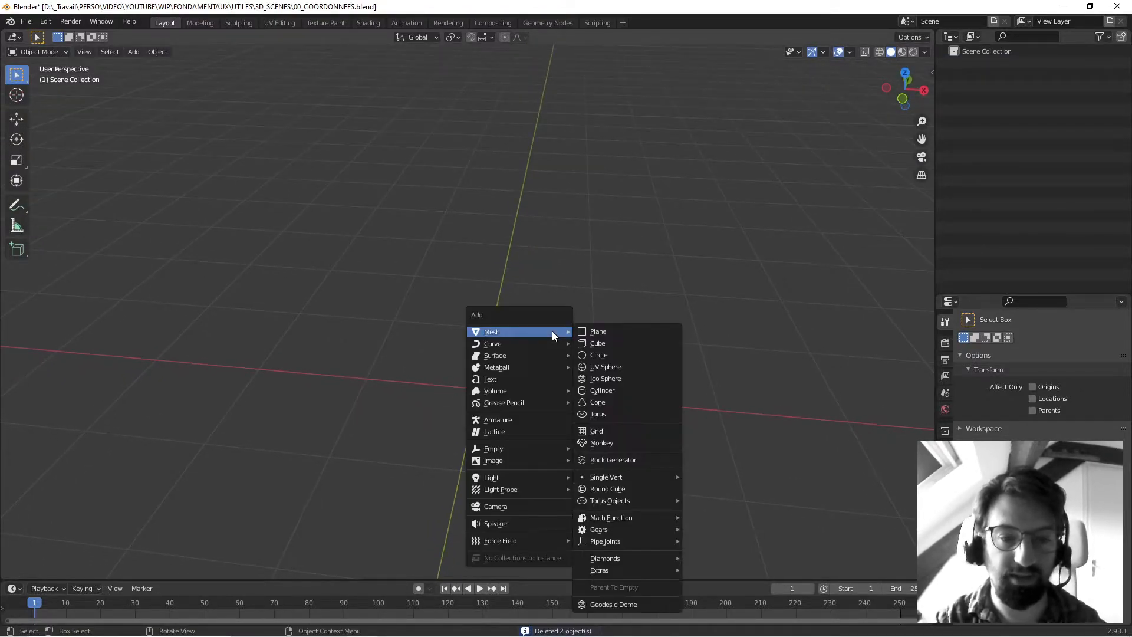
click(617, 342)
middle_drag(565, 382, 543, 304)
scroll(543, 309, up, 6)
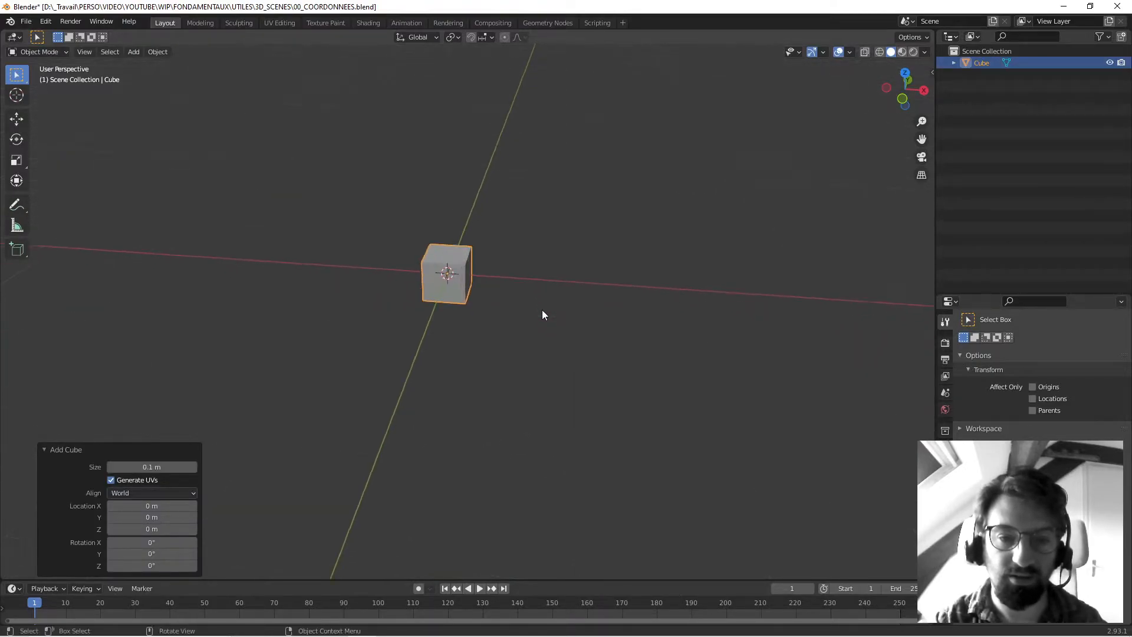
scroll(546, 313, down, 6)
shift+middle_drag(546, 313, 562, 345)
click(562, 344)
Delete the cube at the world origin
key(shift+a)
key(Escape)
click(480, 310)
key(Delete)
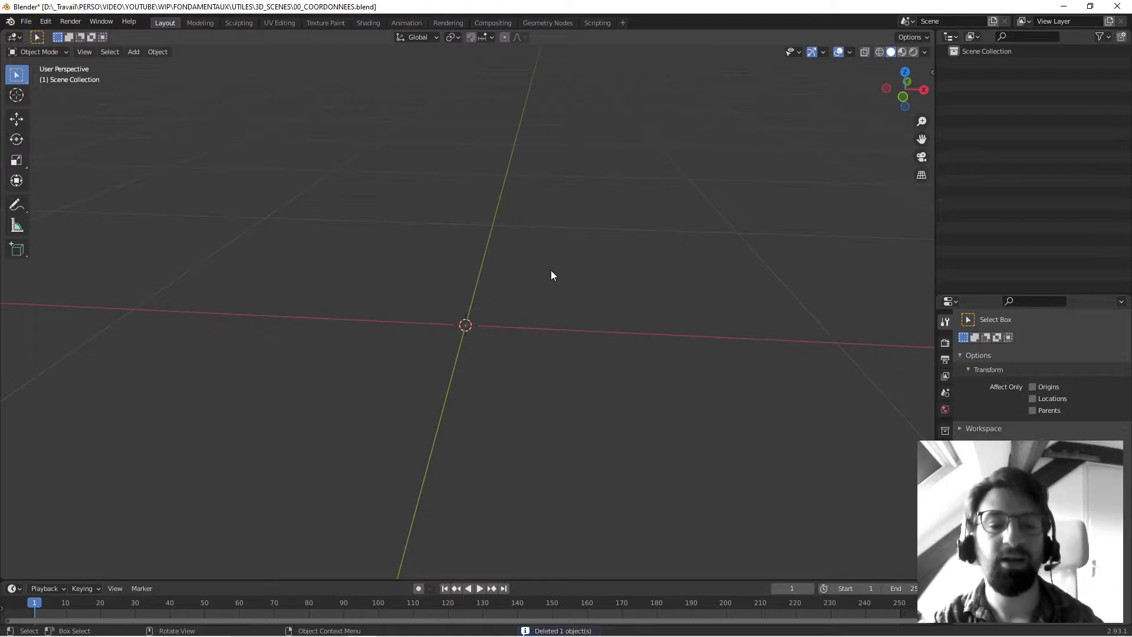
middle_drag(563, 298, 507, 271)
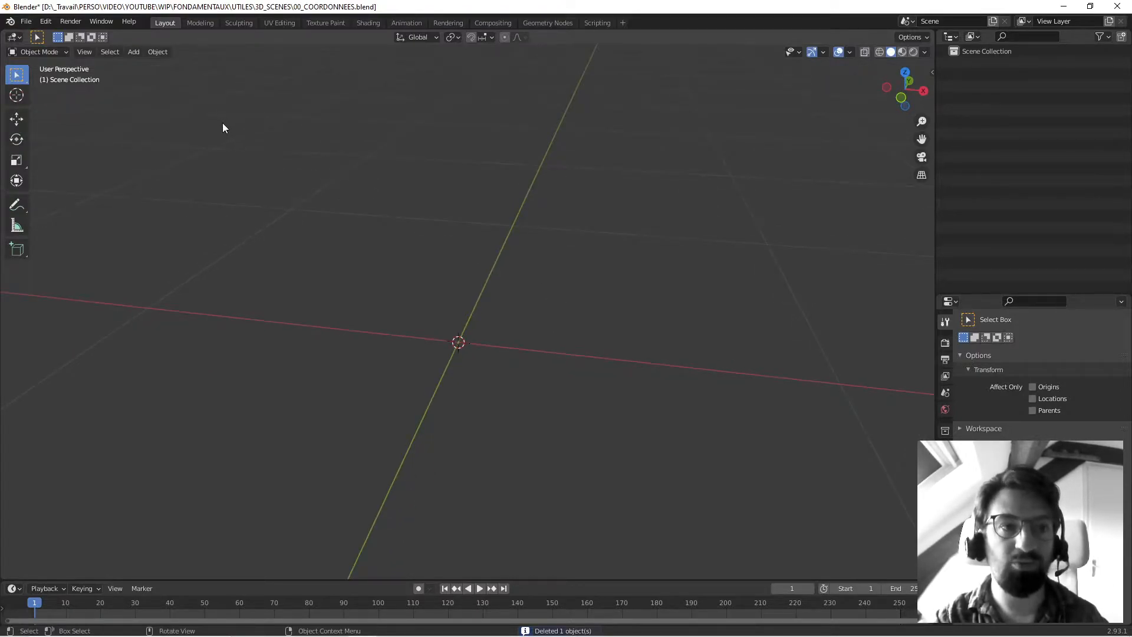
click(133, 52)
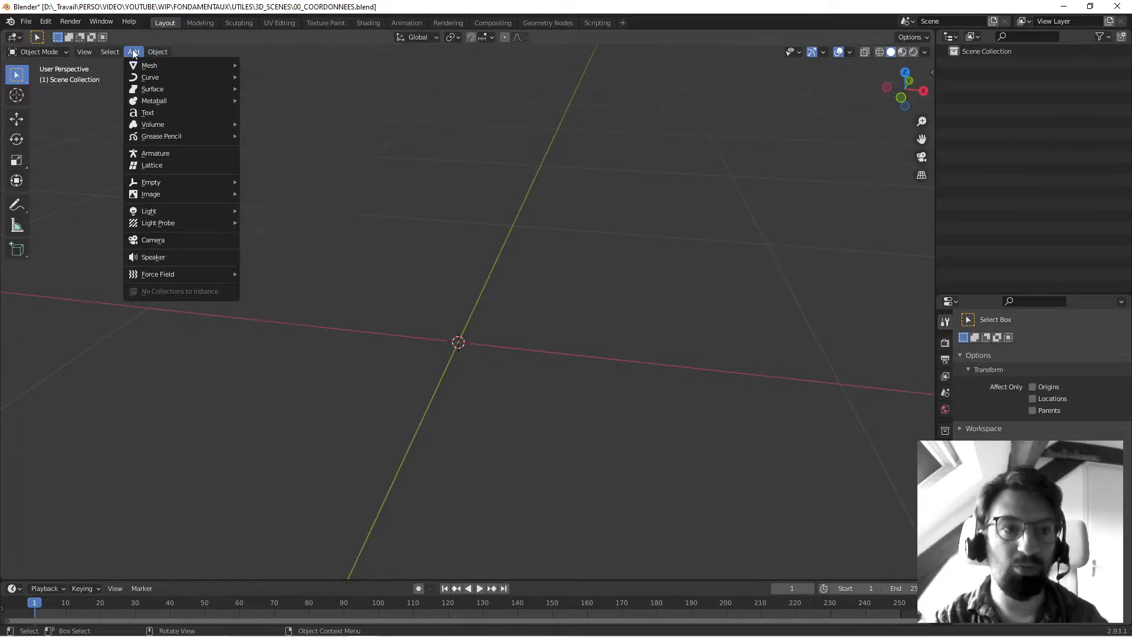
click(133, 52)
click(131, 52)
mouse_move(149, 65)
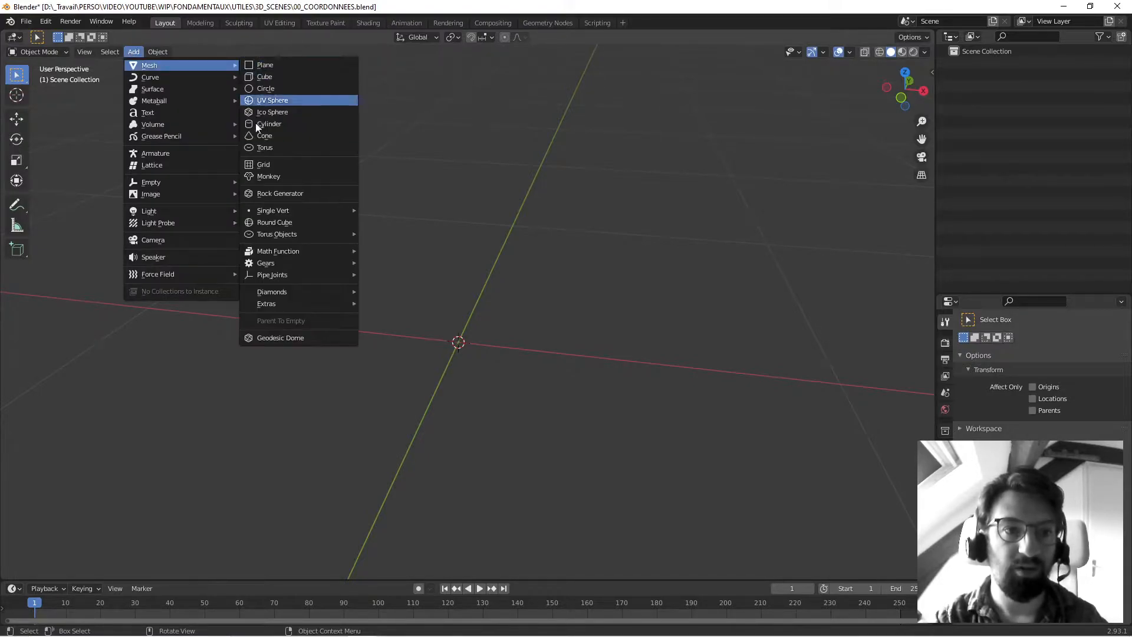
mouse_move(110, 52)
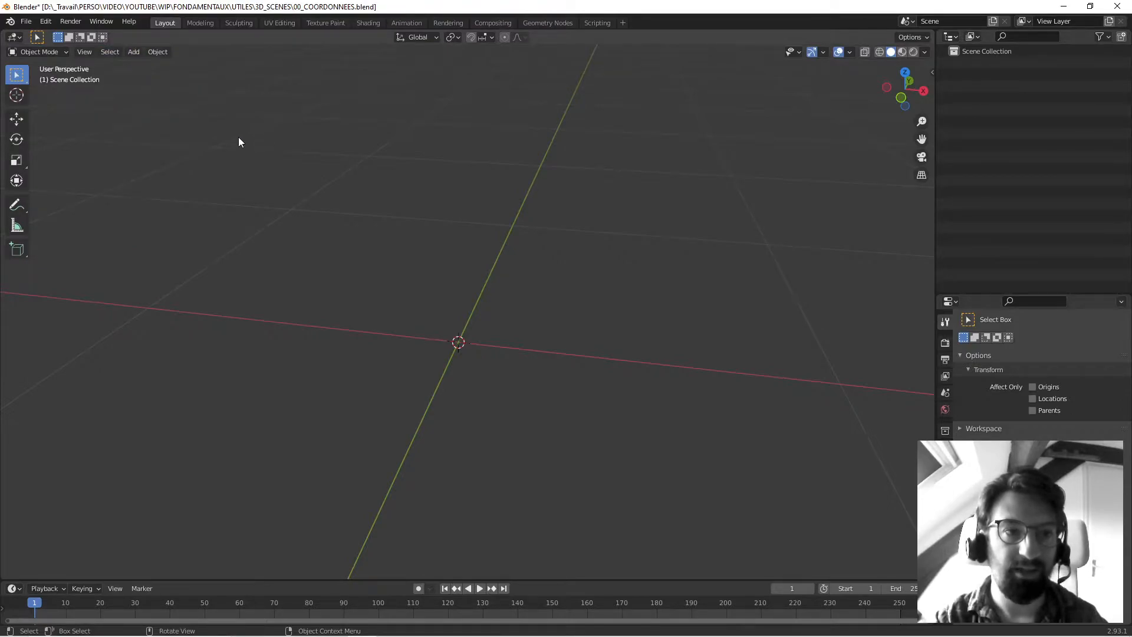
key(shift)
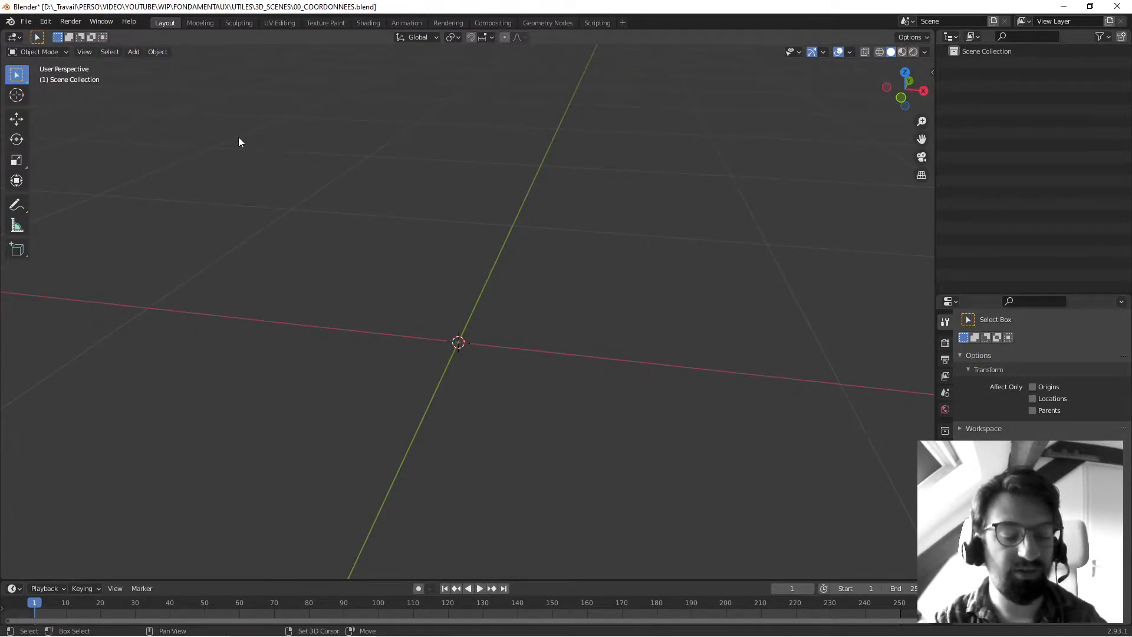
Add a 0.1 m cube mesh at the world origin and clear the selection
key(shift+a)
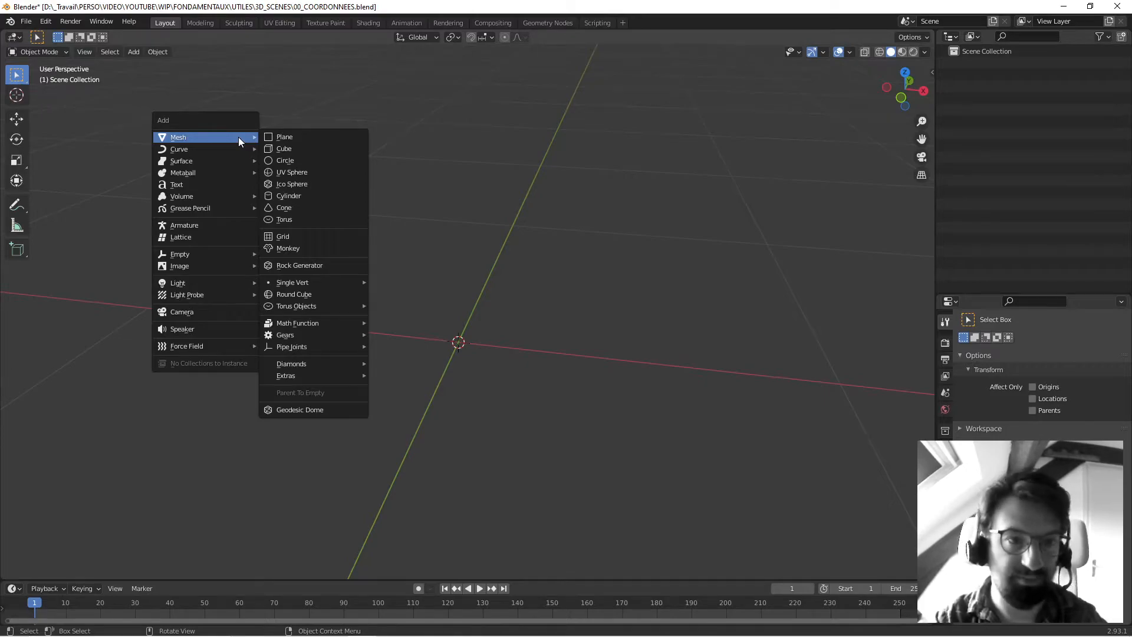
click(295, 148)
middle_drag(328, 193, 337, 239)
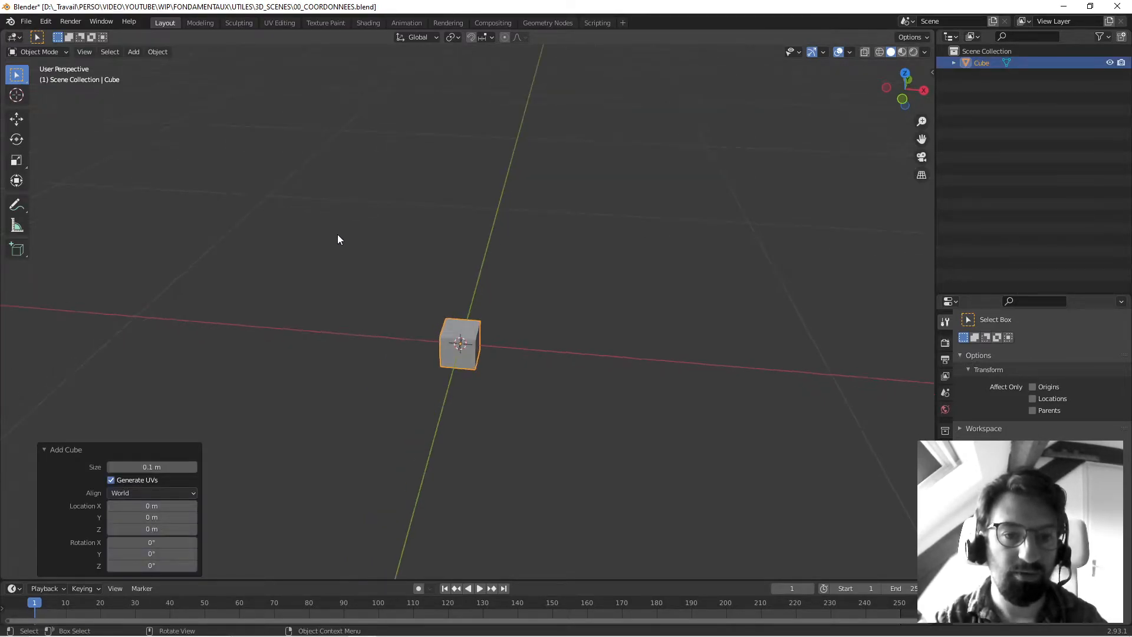
click(324, 195)
Add a UV sphere with 32 segments, 16 rings and a radius of about 0.118 m
key(shift+a)
mouse_move(325, 195)
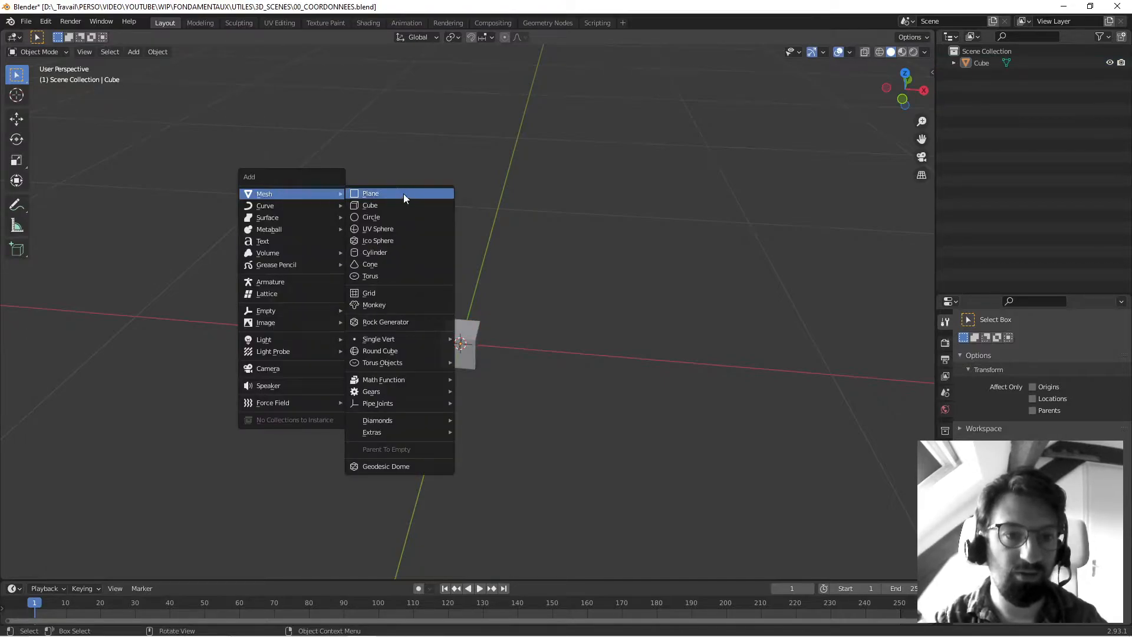
click(392, 235)
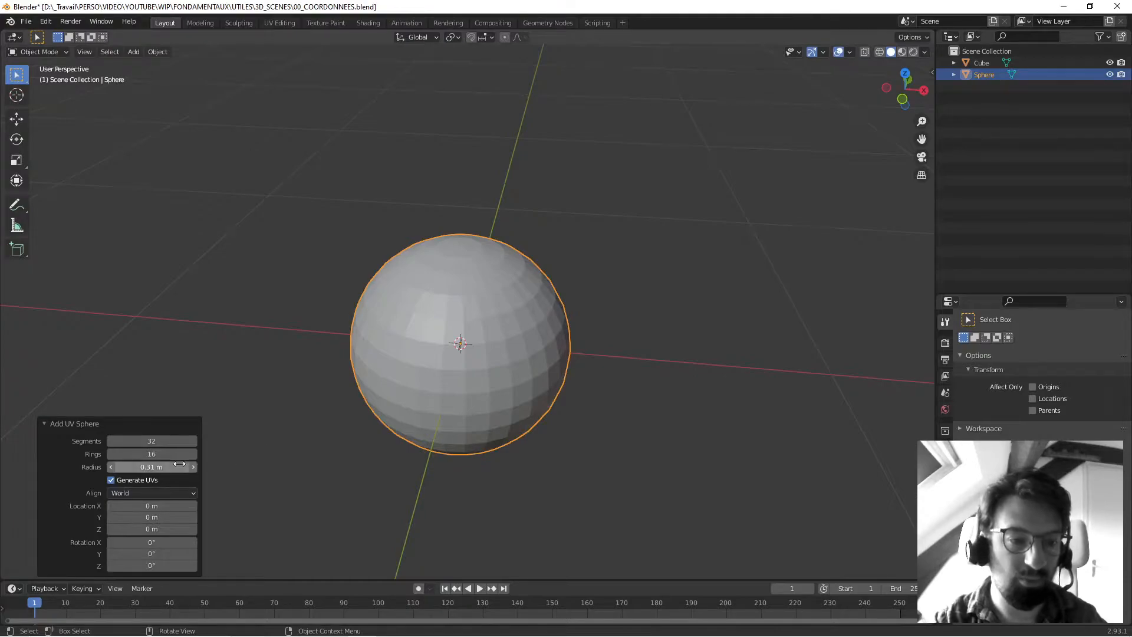
drag(155, 466, 41, 448)
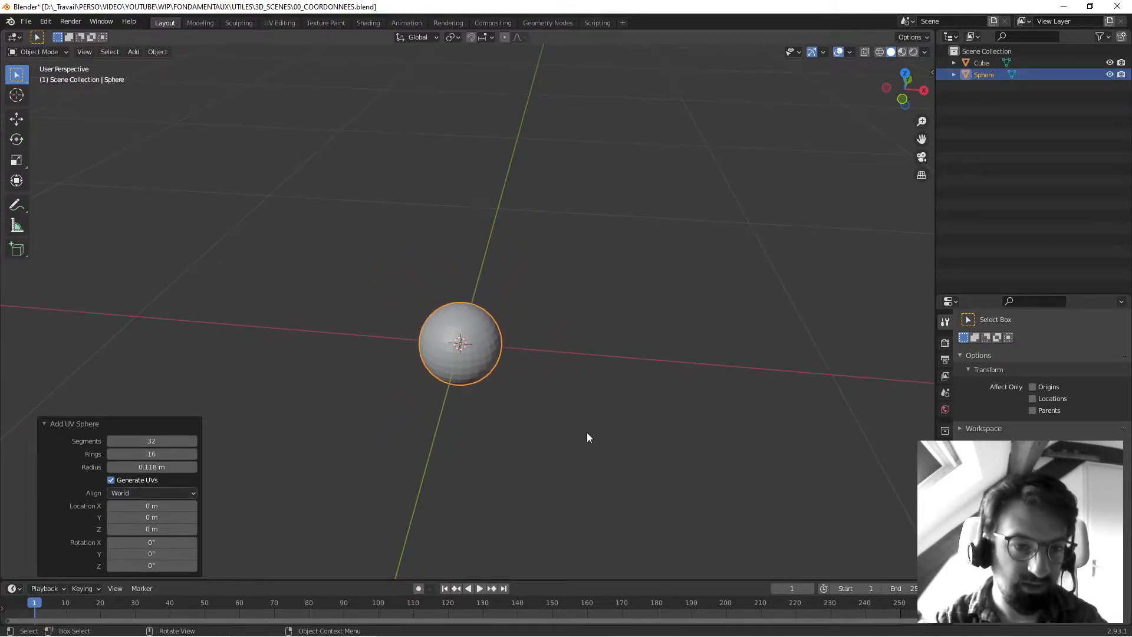
Move the new sphere along the X axis and set its X location to 1 m
drag(177, 505, 89, 501)
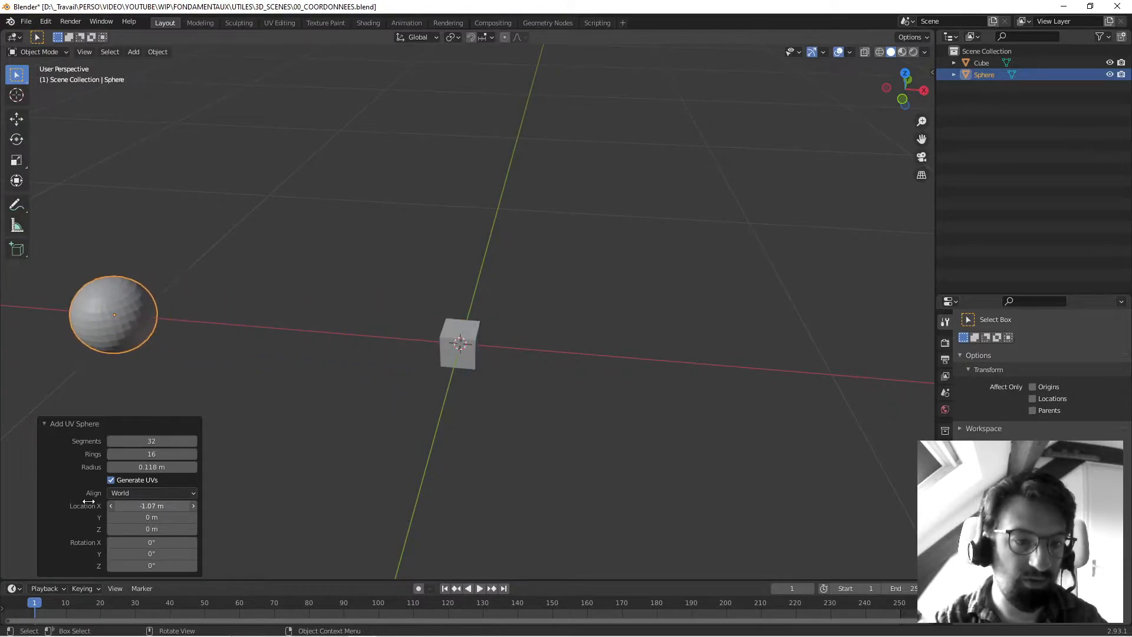
click(150, 507)
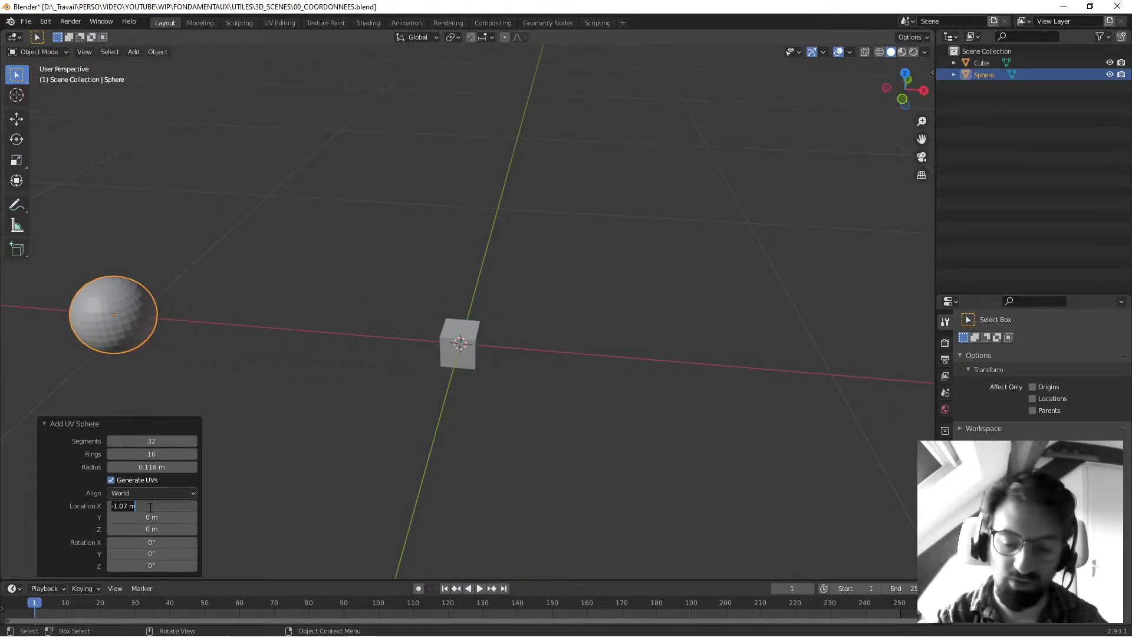
text(1)
key(Return)
middle_drag(273, 390, 536, 368)
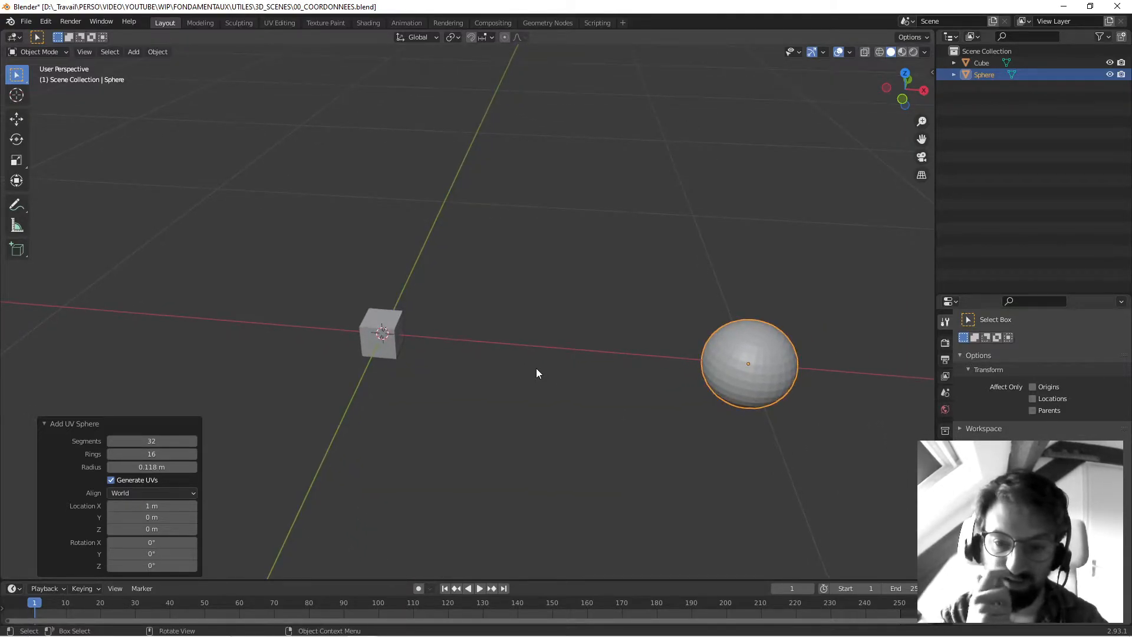
Show the object transform values in the viewport and select the sphere
middle_drag(603, 335, 500, 276)
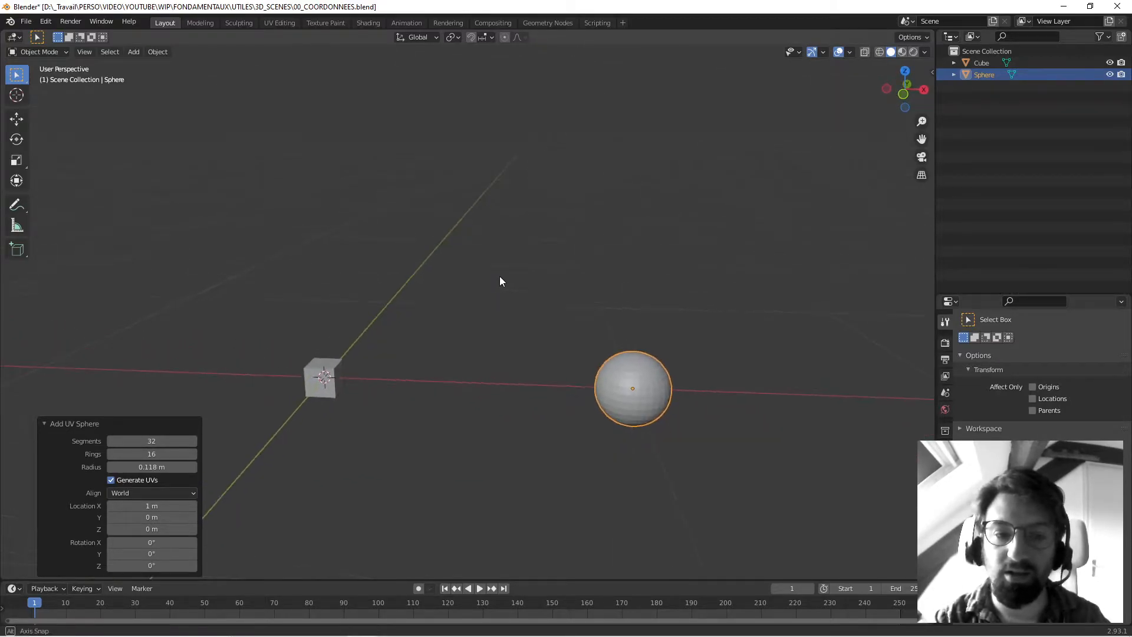
click(484, 269)
mouse_move(934, 73)
mouse_down()
mouse_move(847, 73)
mouse_move(934, 74)
mouse_up()
shift+middle_drag(601, 366, 592, 379)
click(597, 379)
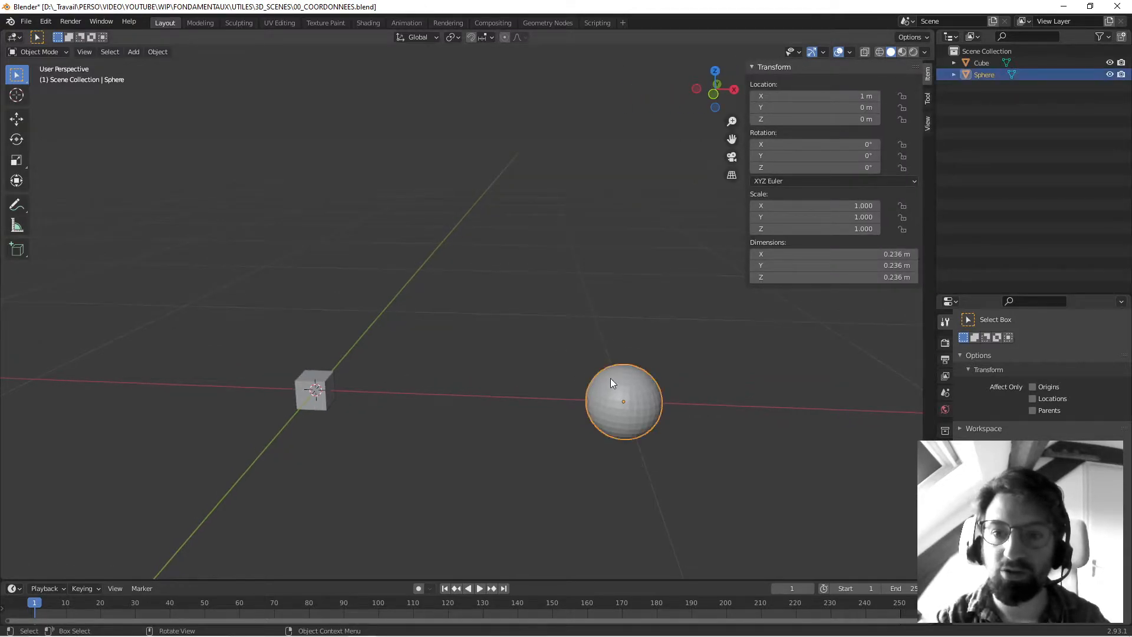
Try raising the sphere along Z to about 0.81 m and undo the move
mouse_move(805, 119)
mouse_down()
mouse_move(843, 120)
mouse_move(785, 108)
mouse_move(811, 108)
mouse_up()
key(ctrl+z)
key(ctrl+z)
key(ctrl+z)
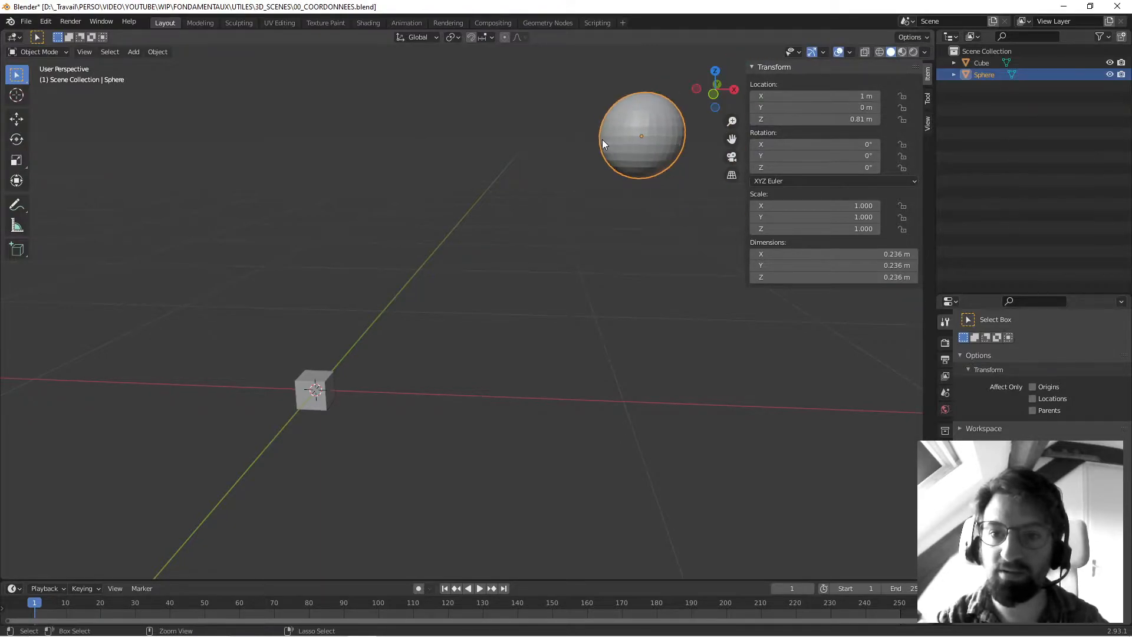
Select the cube, try changing its Z location, and undo the change
click(330, 392)
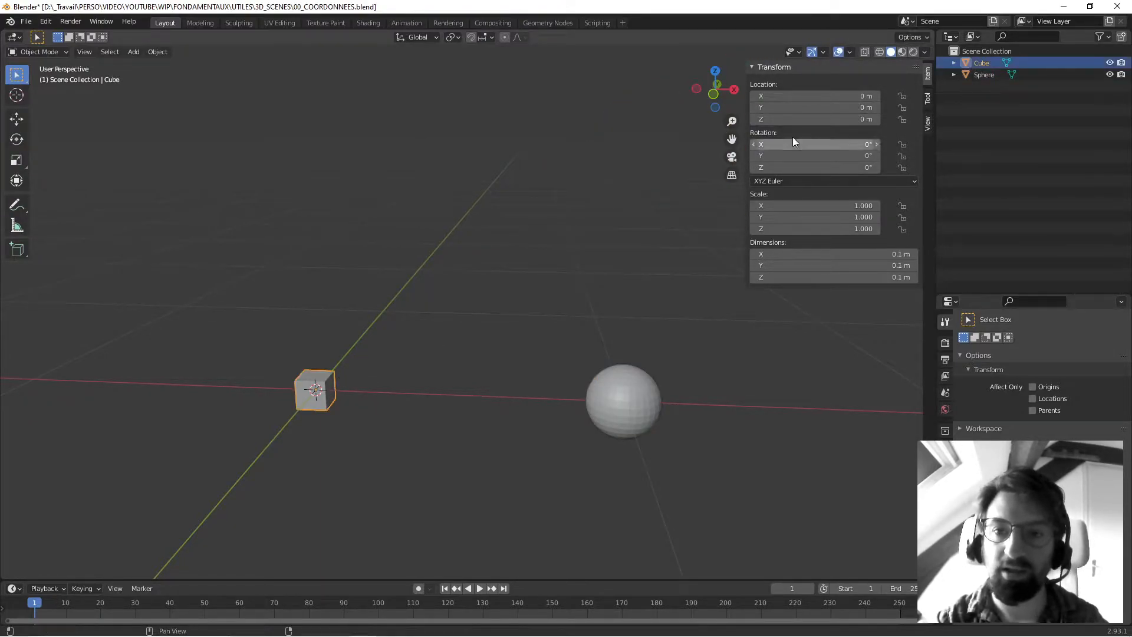
mouse_move(803, 119)
mouse_down()
mouse_move(819, 120)
mouse_move(793, 109)
mouse_move(816, 108)
mouse_up()
key(ctrl+z)
key(ctrl+z)
Clear the selection and examine the cube and sphere by orbiting and zooming the view around them
click(554, 198)
middle_drag(539, 214, 569, 221)
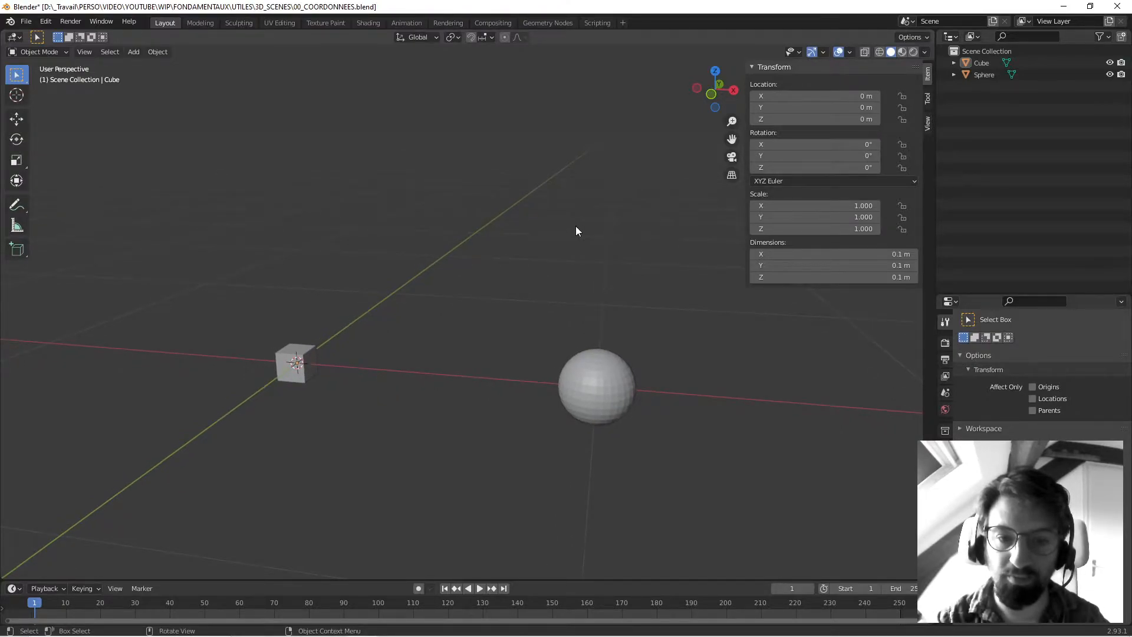
scroll(575, 226, down, 5)
scroll(575, 226, up, 7)
scroll(571, 226, down, 2)
middle_drag(565, 230, 536, 242)
scroll(535, 243, down, 3)
scroll(535, 243, up, 3)
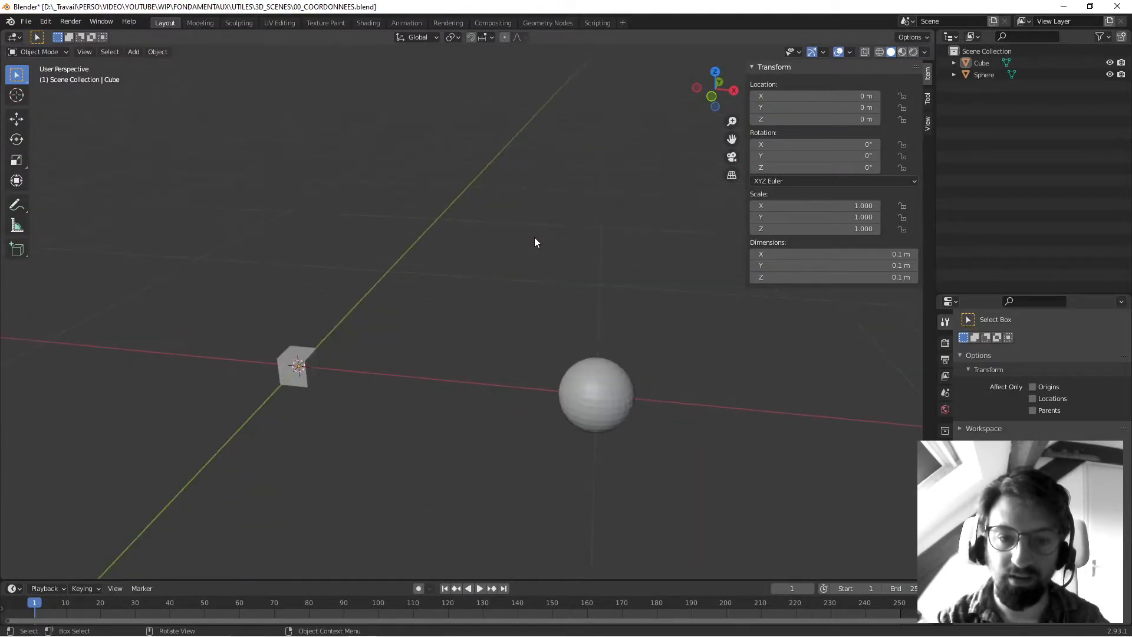
scroll(536, 242, down, 2)
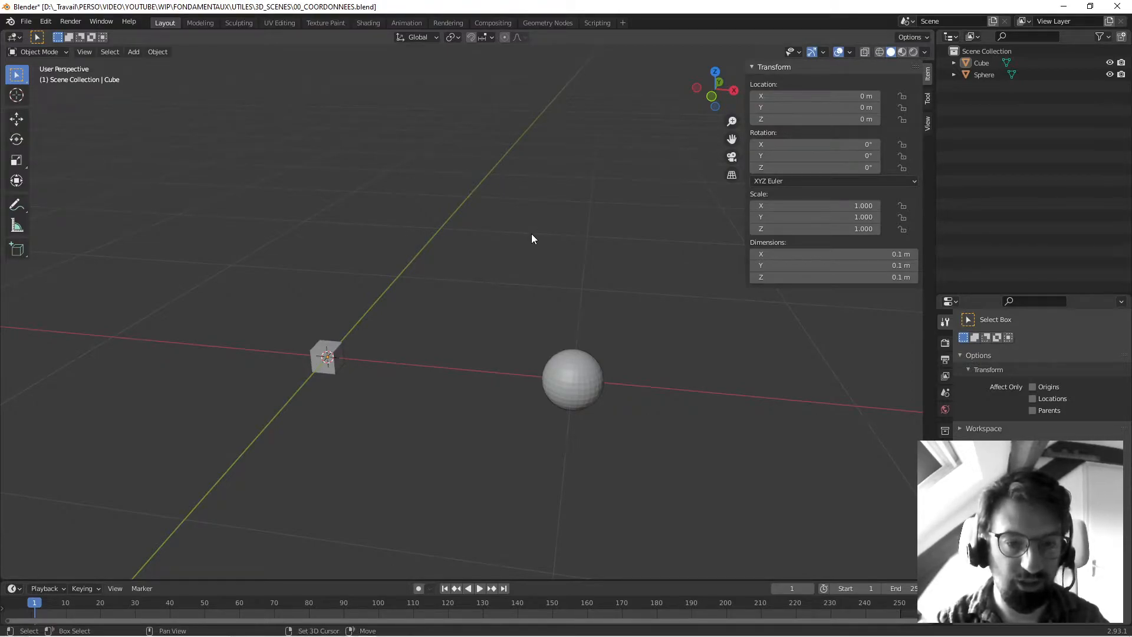
Pan and zoom the view, snap it to the right orthographic view, and return to a perspective view of both objects
shift+middle_drag(559, 251, 488, 214)
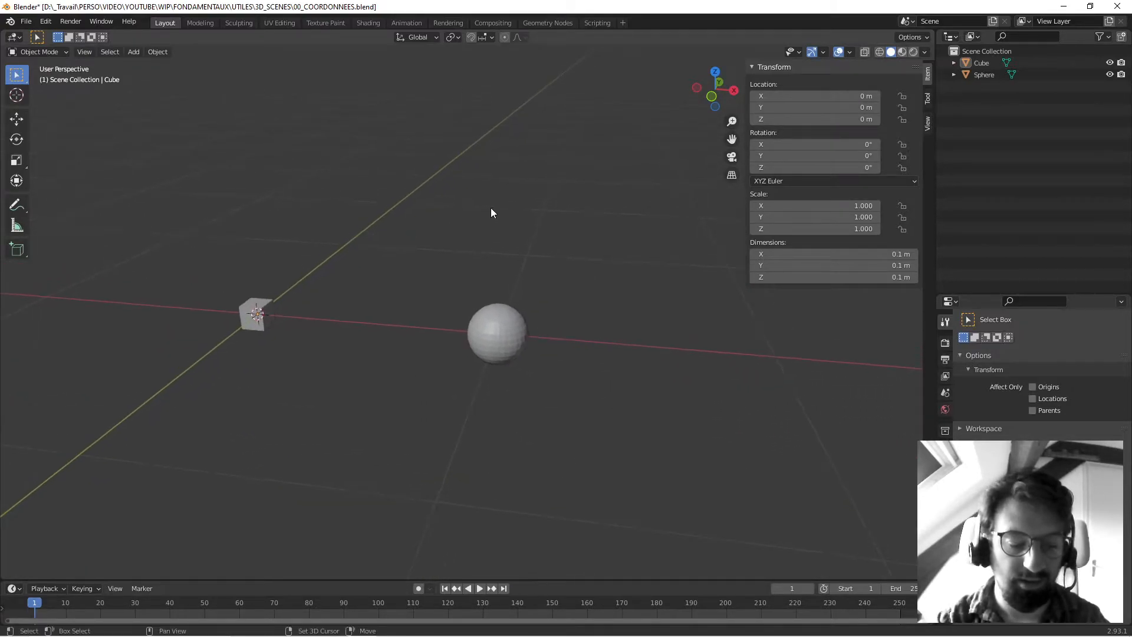
scroll(493, 214, down, 2)
ctrl+middle_drag(306, 241, 419, 200)
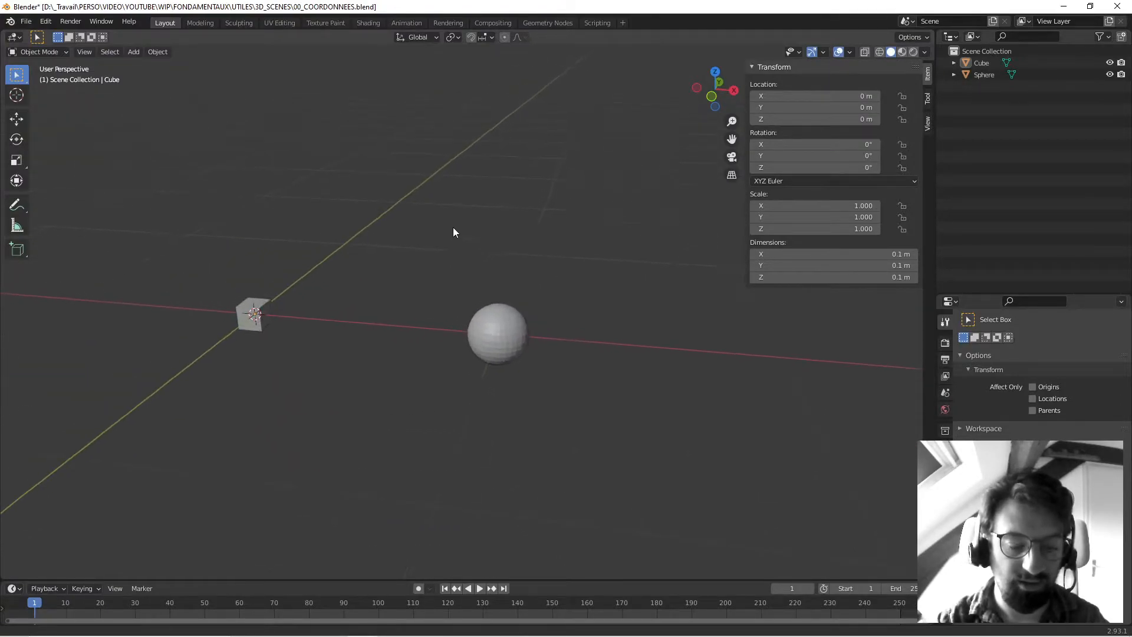
alt+middle_drag(522, 271, 472, 280)
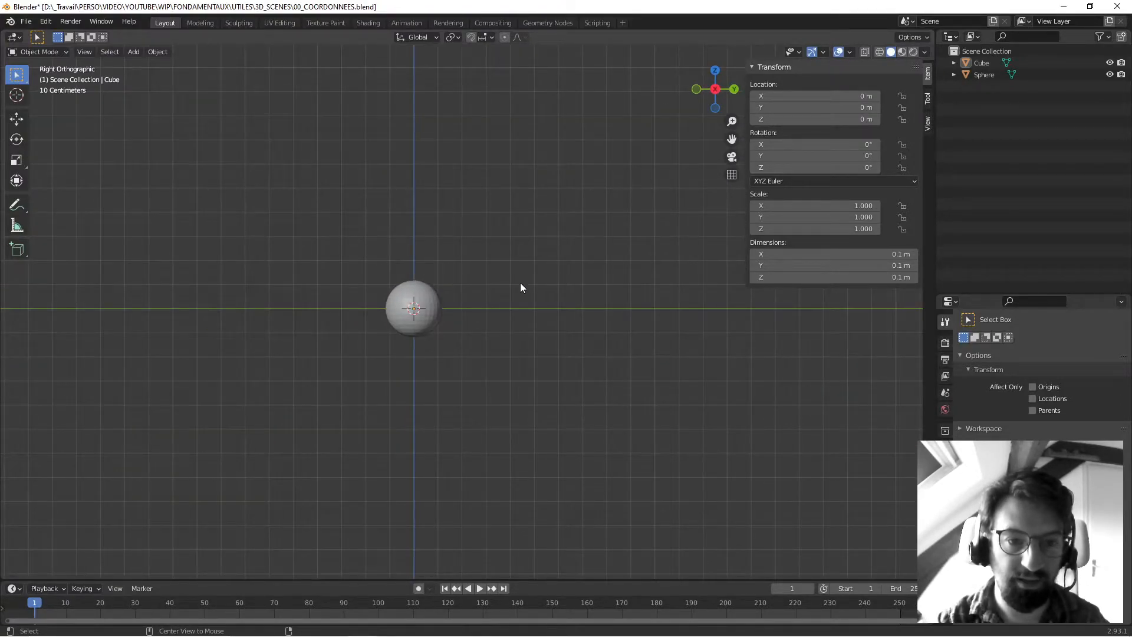
alt+middle_drag(363, 271, 428, 291)
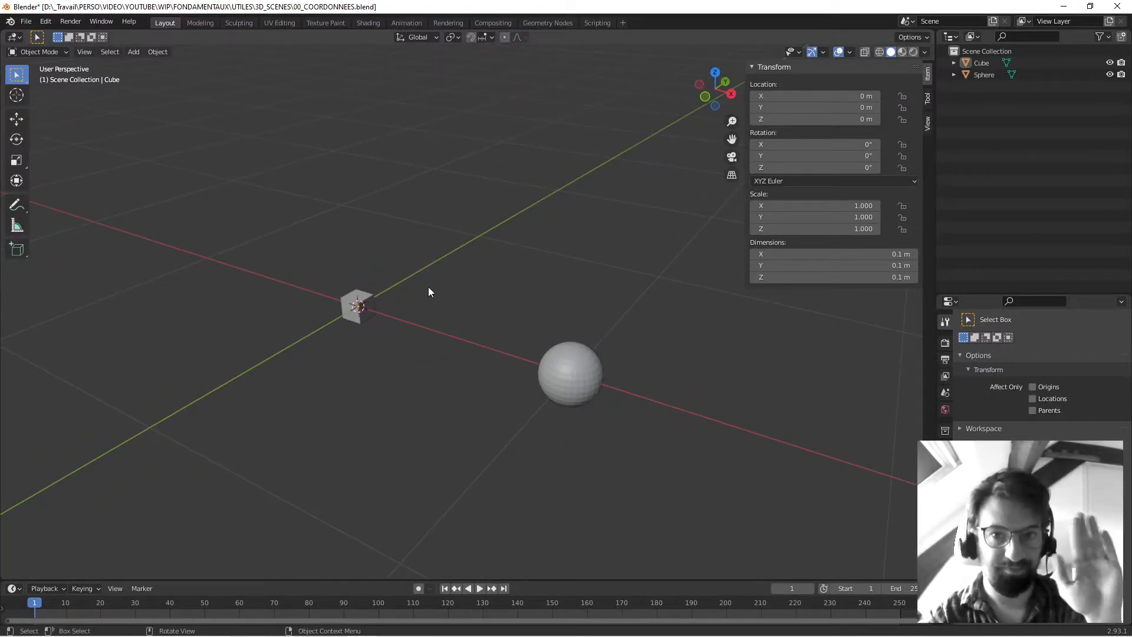
middle_drag(458, 281, 430, 283)
scroll(430, 279, up, 1)
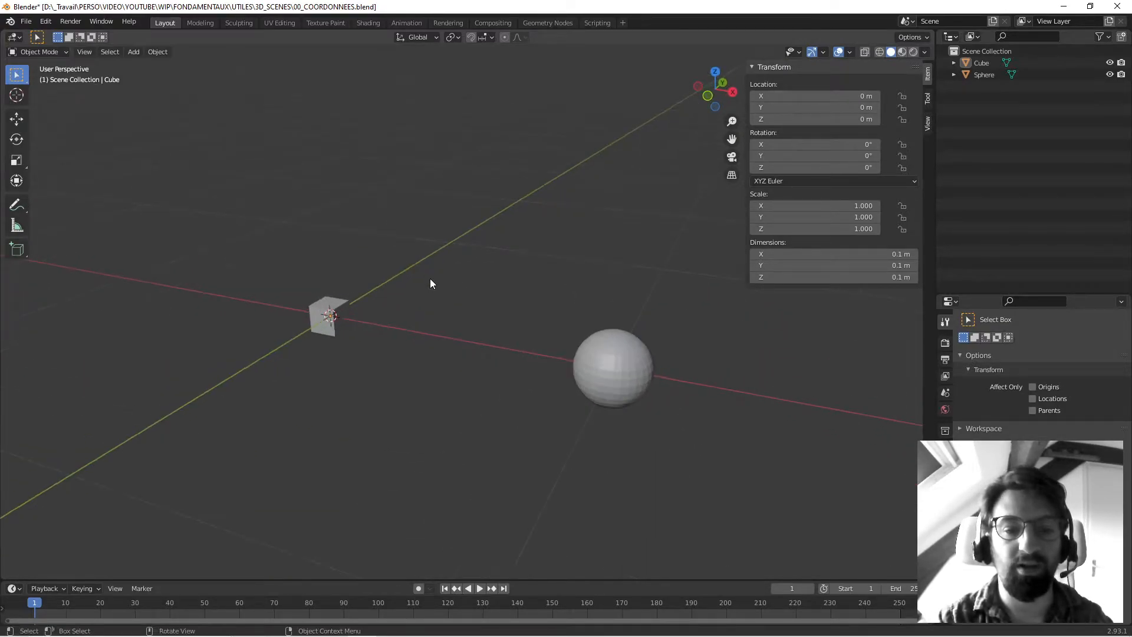
Select the cube, frame the view on it, and zoom back out to see its surroundings
click(348, 313)
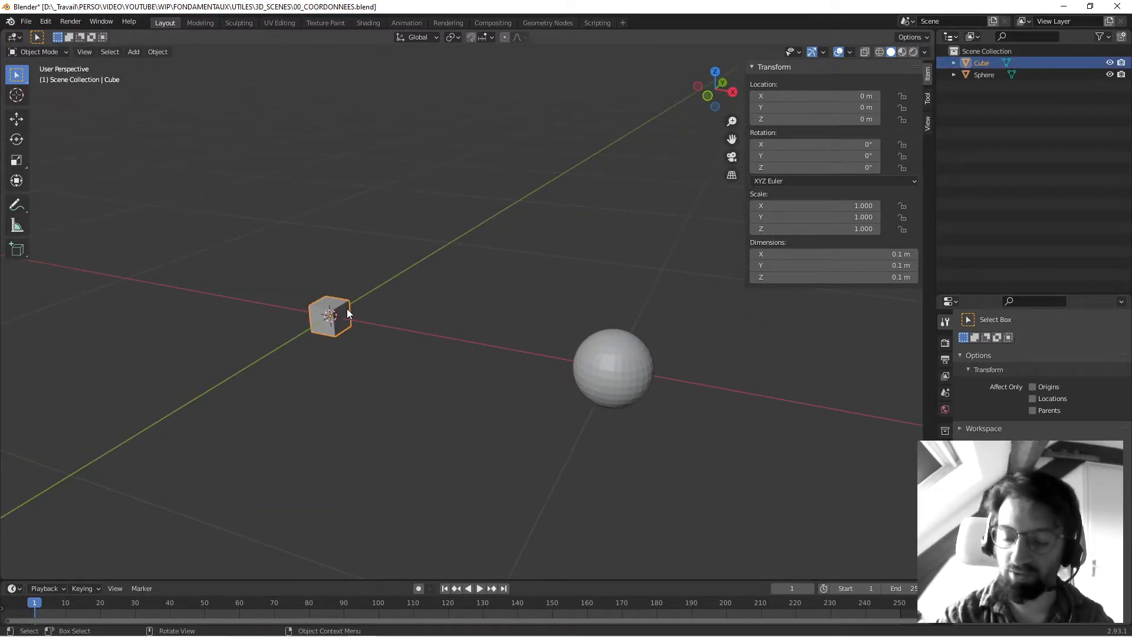
key(KP_Decimal)
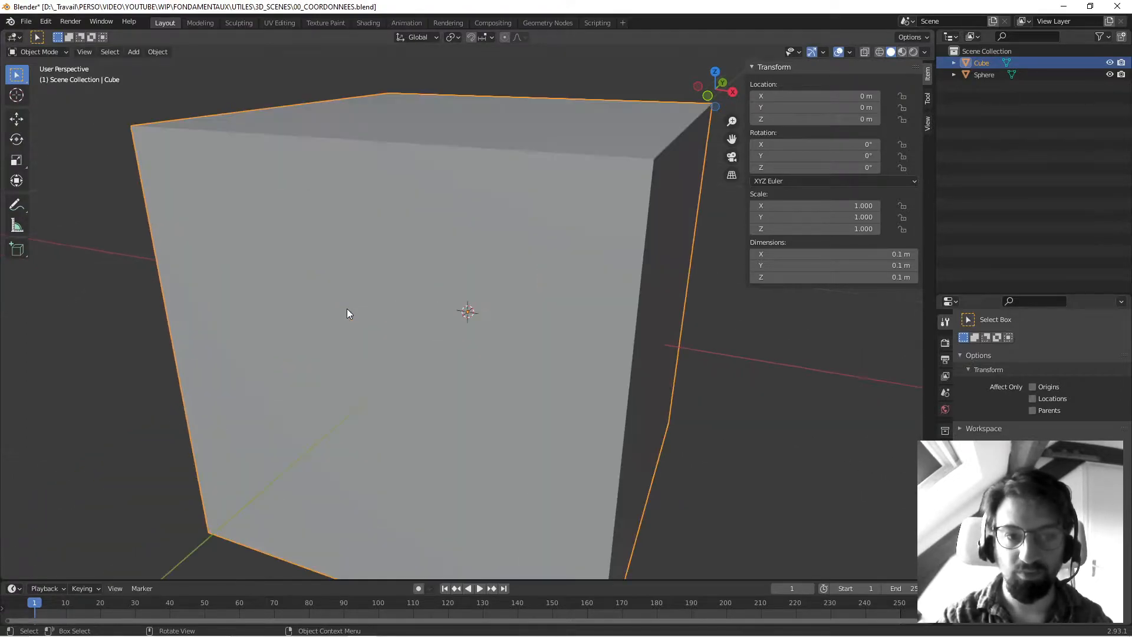
scroll(353, 302, down, 10)
middle_drag(430, 307, 504, 345)
Select the sphere, frame the view on it, and look at the scene from around it
click(635, 334)
key(KP_Decimal)
middle_drag(372, 298, 483, 266)
scroll(484, 267, down, 8)
middle_drag(431, 293, 396, 367)
Select the cube and the sphere alternately in the viewport and compare their highlighted entries in the outliner
click(429, 274)
scroll(418, 277, down, 3)
scroll(418, 326, up, 3)
click(332, 285)
click(552, 292)
click(412, 268)
click(326, 283)
click(543, 289)
click(499, 263)
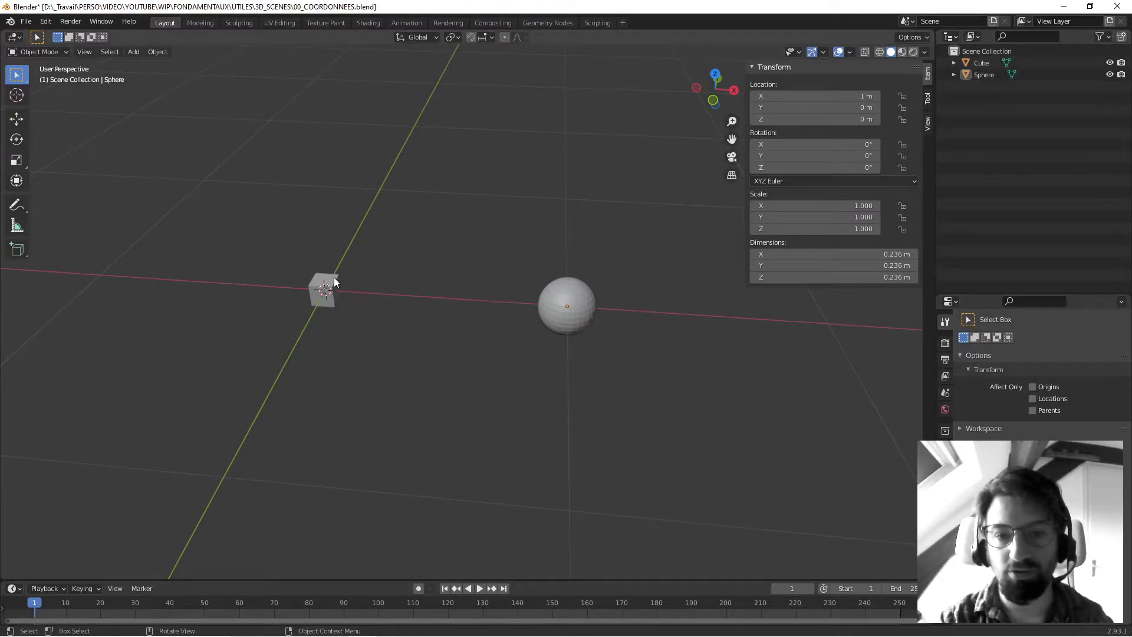
click(551, 294)
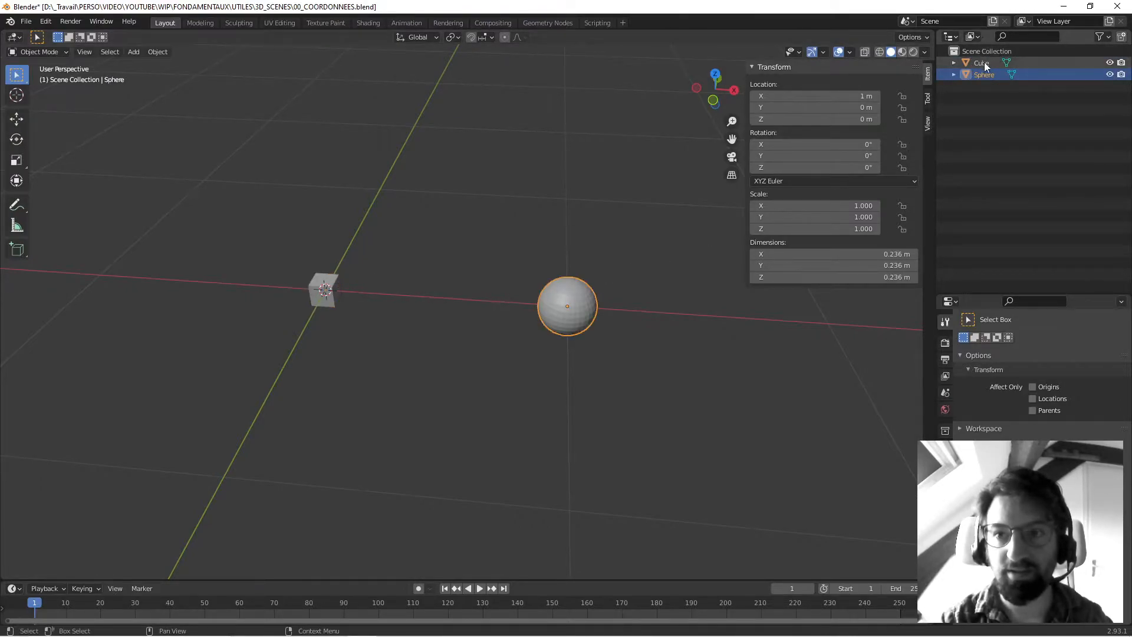
click(326, 286)
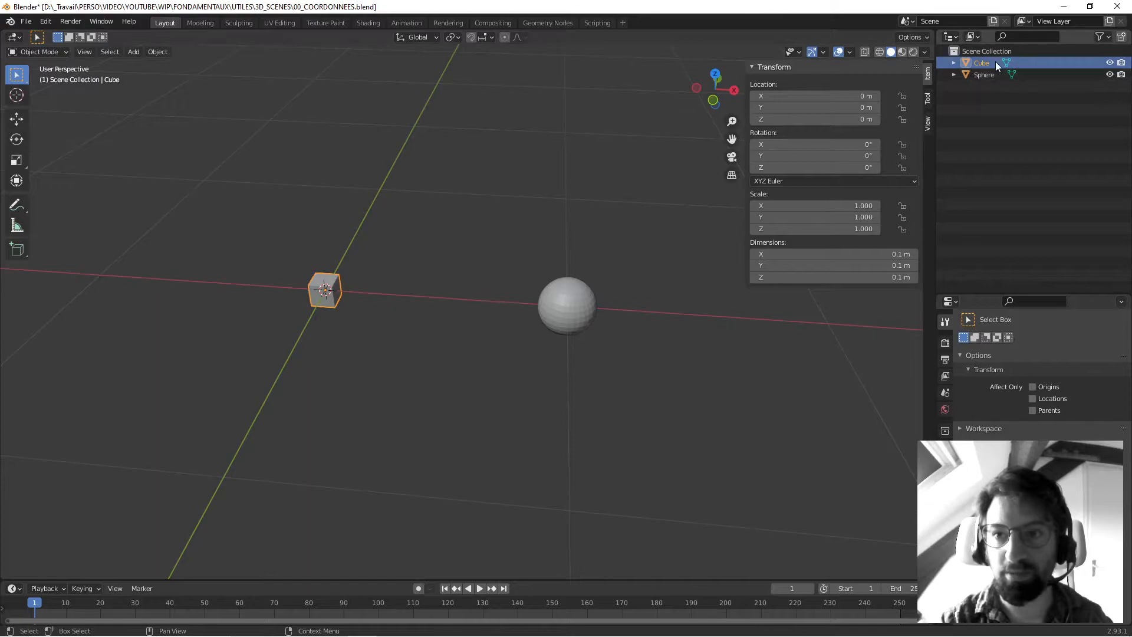
click(550, 303)
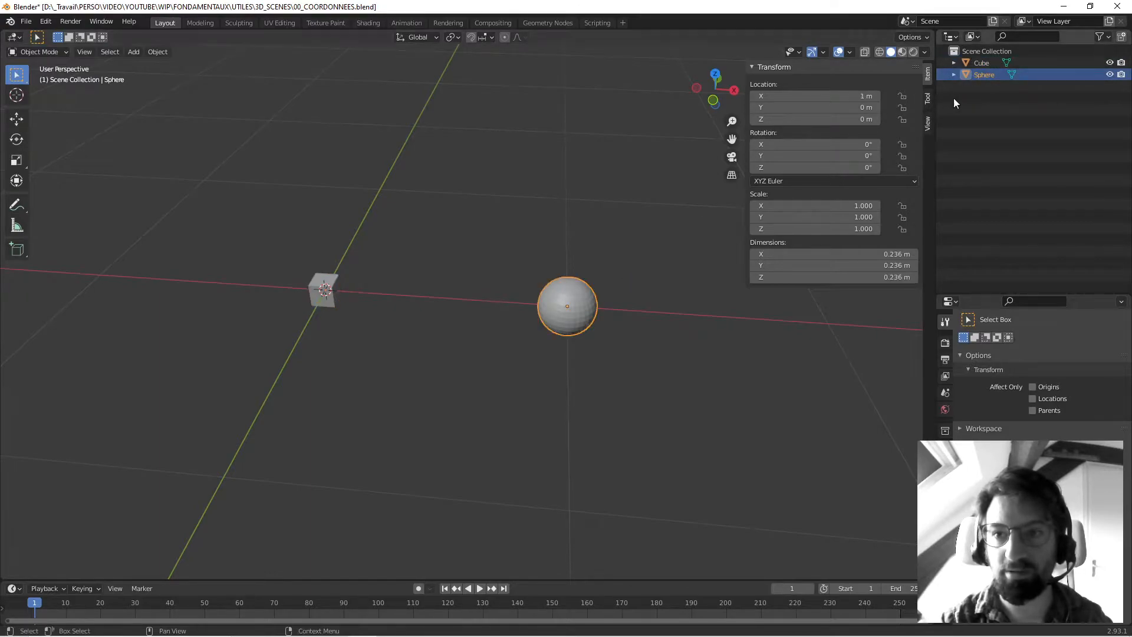
click(330, 284)
click(570, 309)
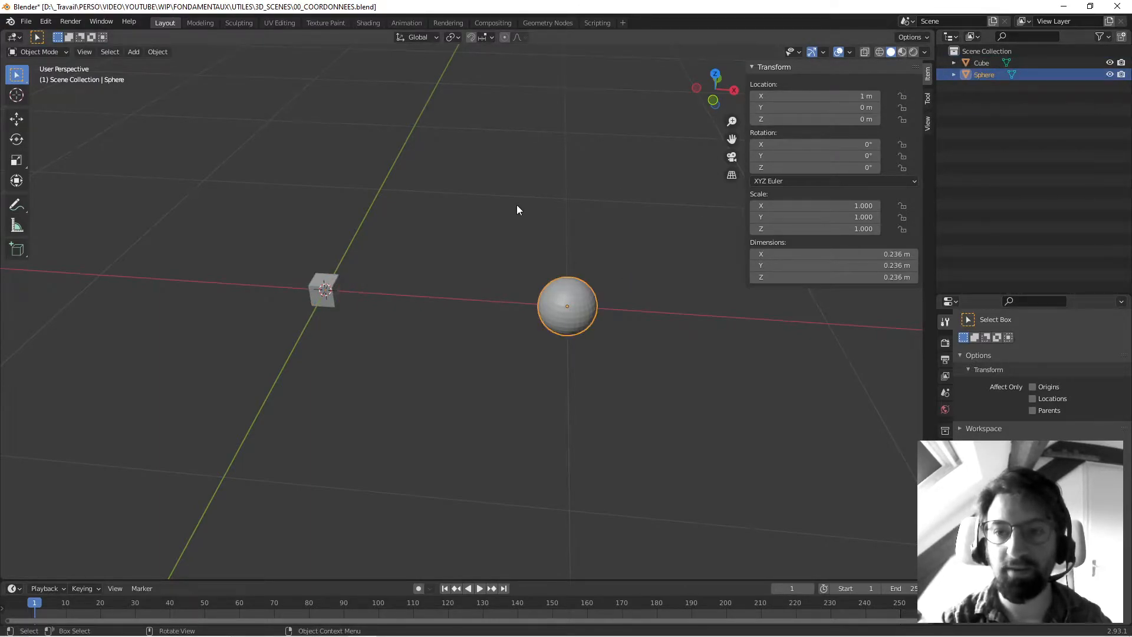
Select the Cube and Sphere entries alternately in the outliner and clear the selection
click(989, 63)
click(987, 71)
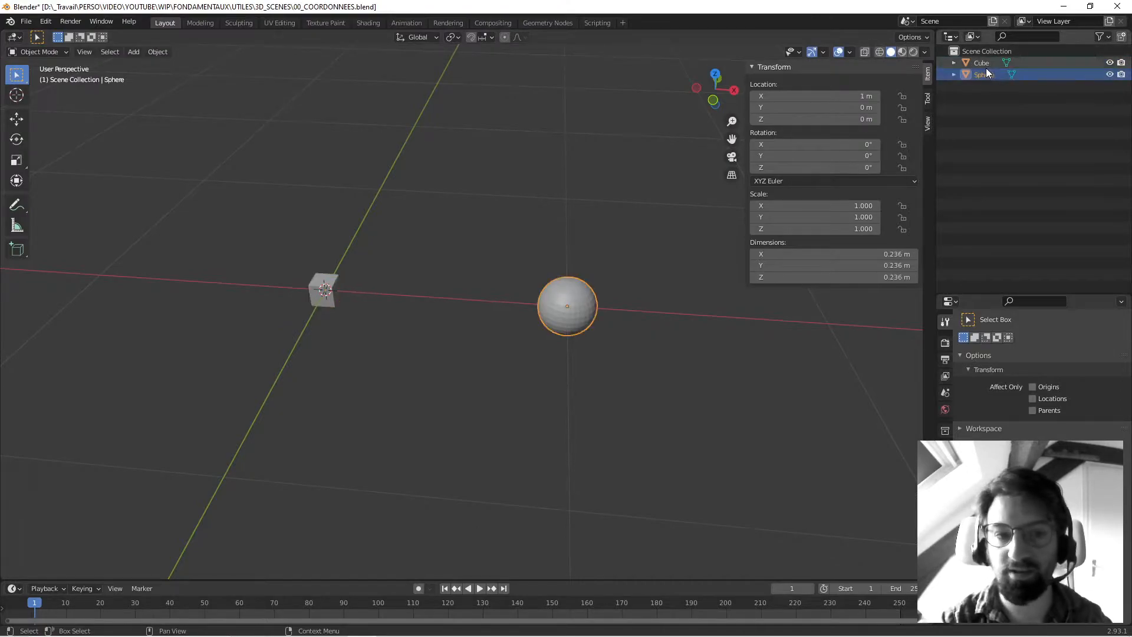
click(985, 64)
click(987, 73)
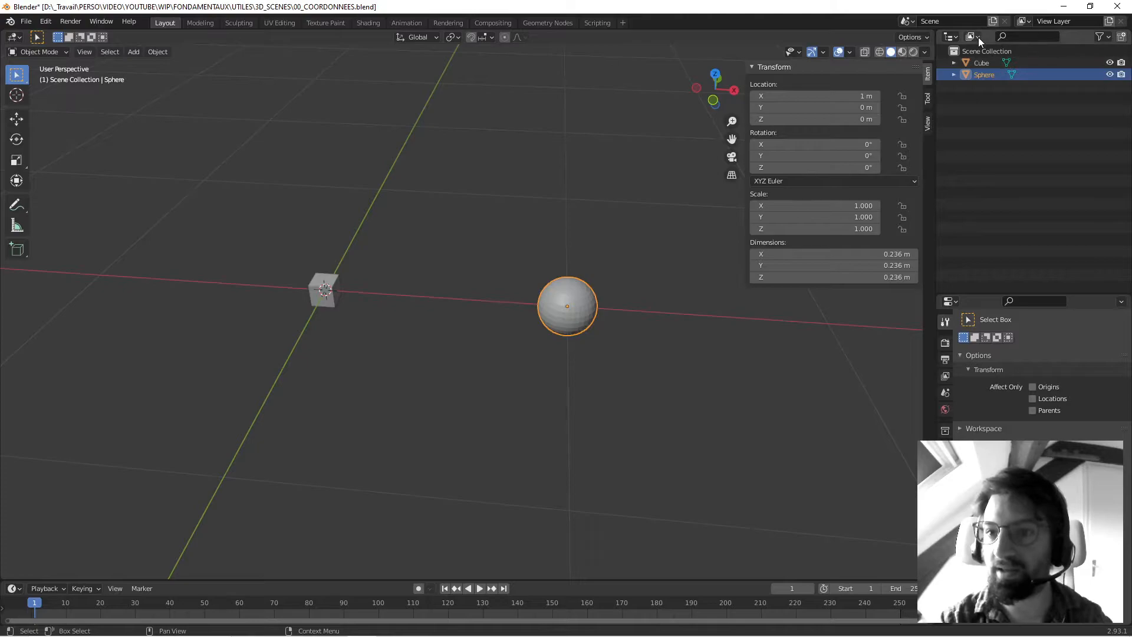
click(990, 148)
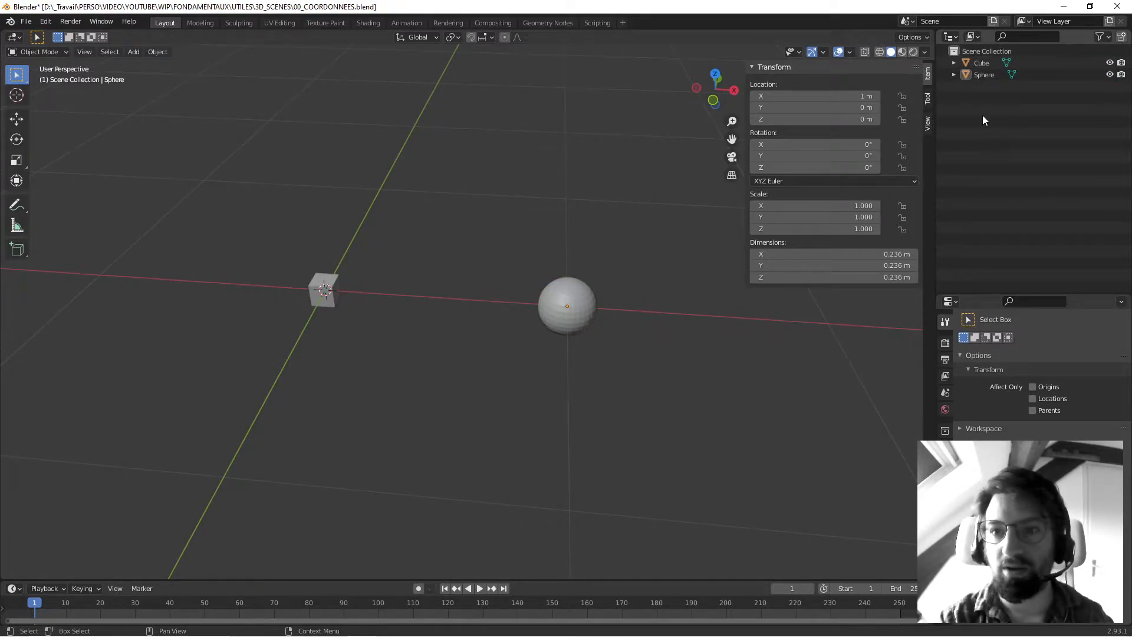
View the outliner's display mode options and the list of available editor types without changing either
click(972, 37)
click(951, 36)
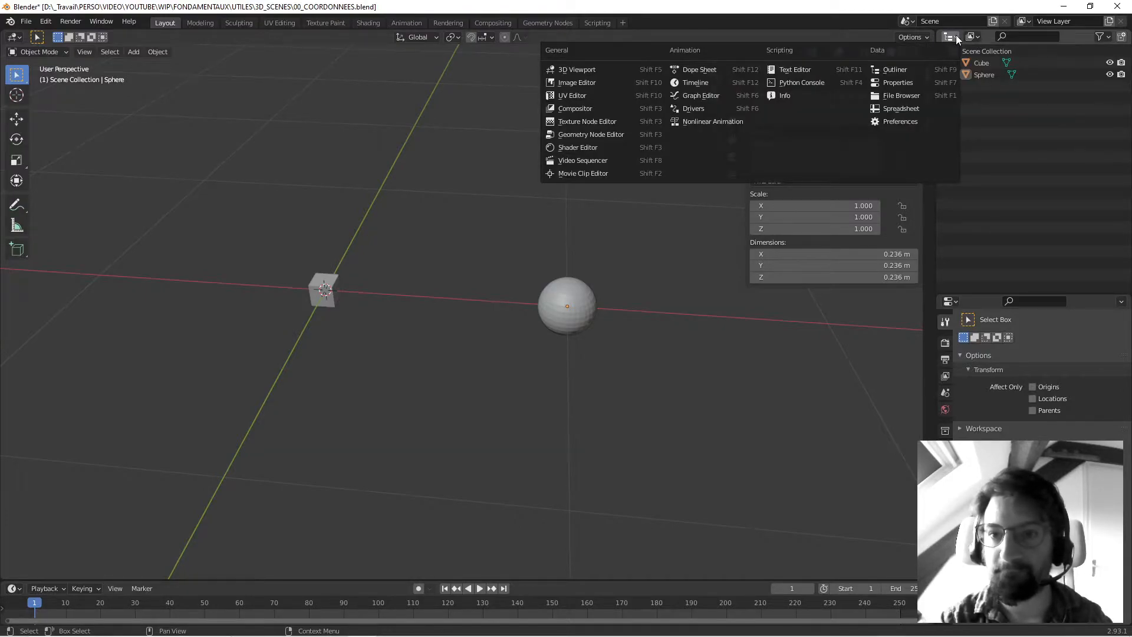
click(937, 72)
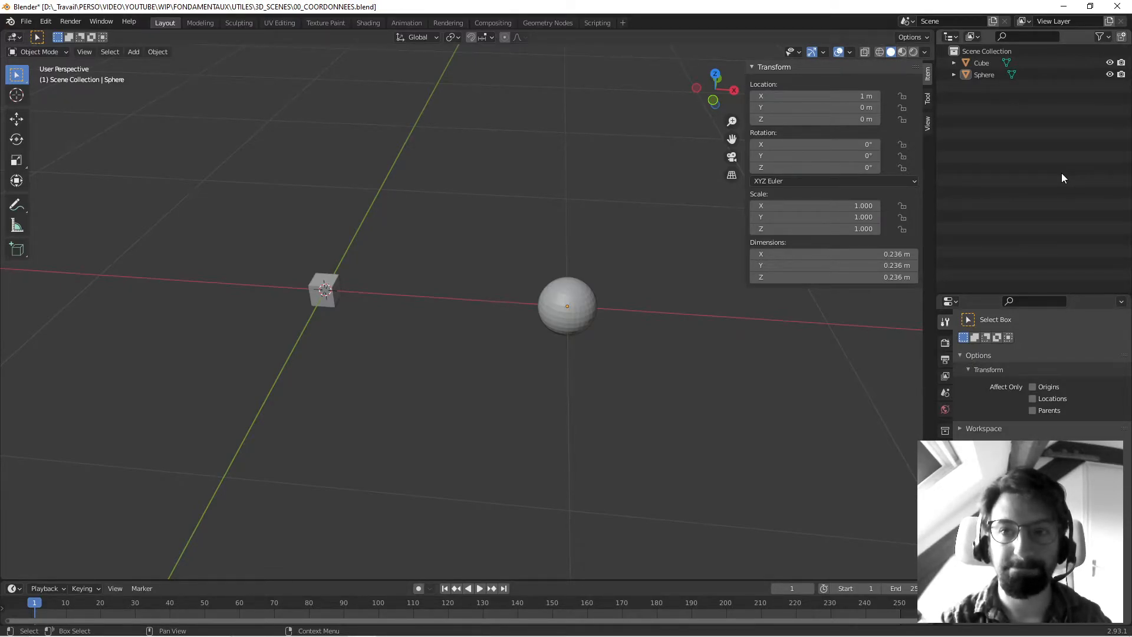
Select Cube and Sphere in turn in the outliner, and try to rename the Scene Collection
click(985, 65)
click(985, 74)
click(983, 62)
click(980, 51)
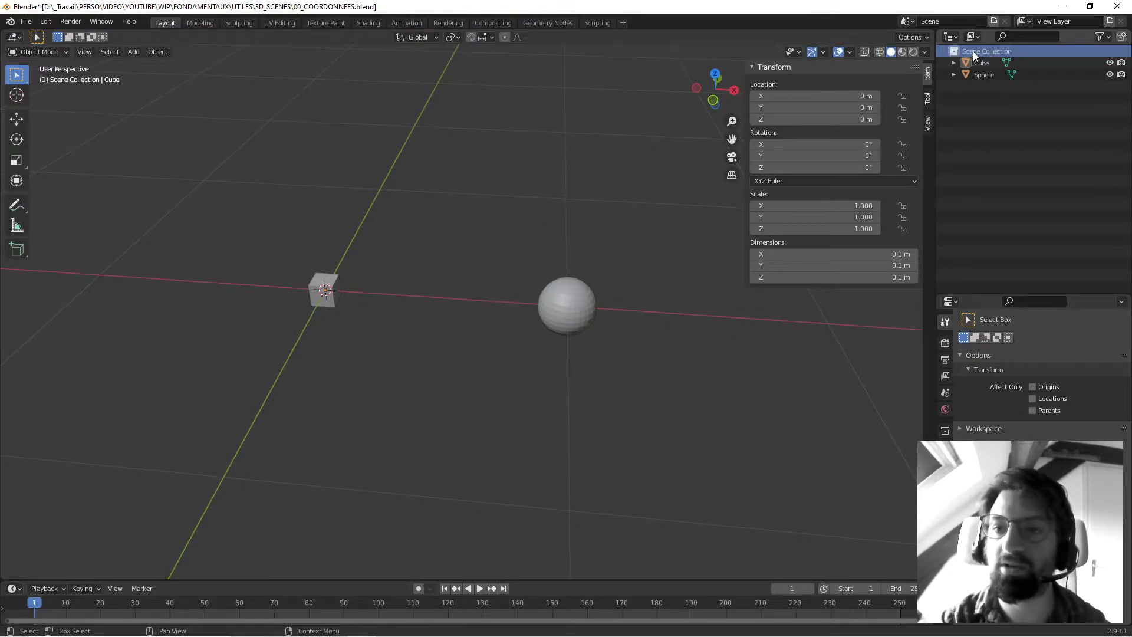
double_click(988, 52)
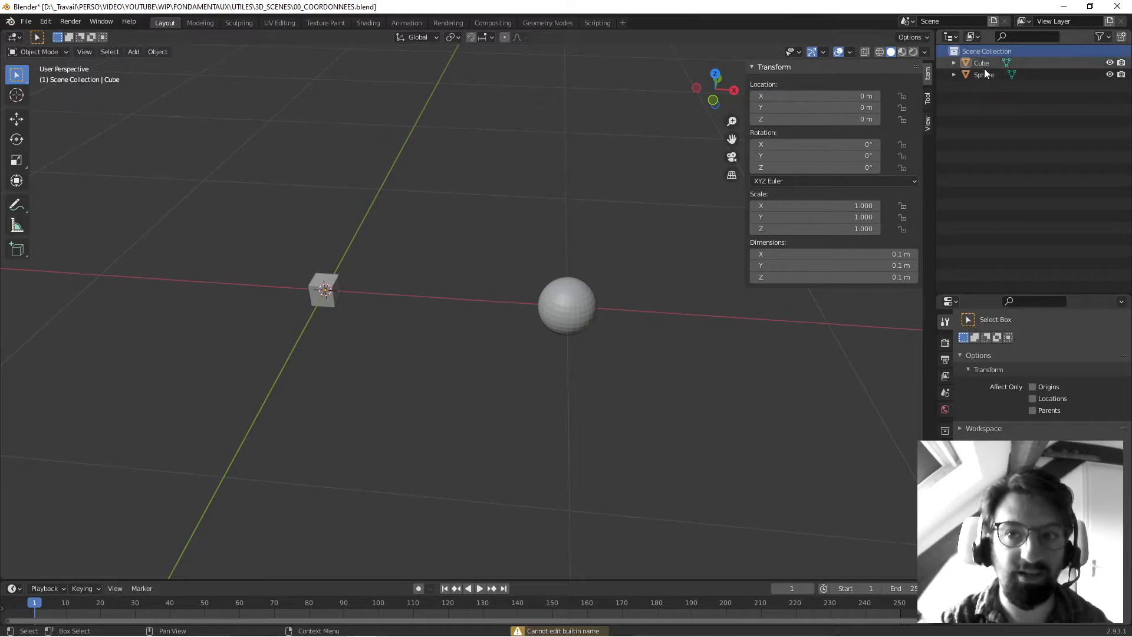
Select Cube and Sphere in turn in the outliner, clear the selection, and expand and collapse the Cube entry
click(980, 66)
click(983, 72)
click(983, 65)
click(987, 83)
click(953, 62)
click(953, 62)
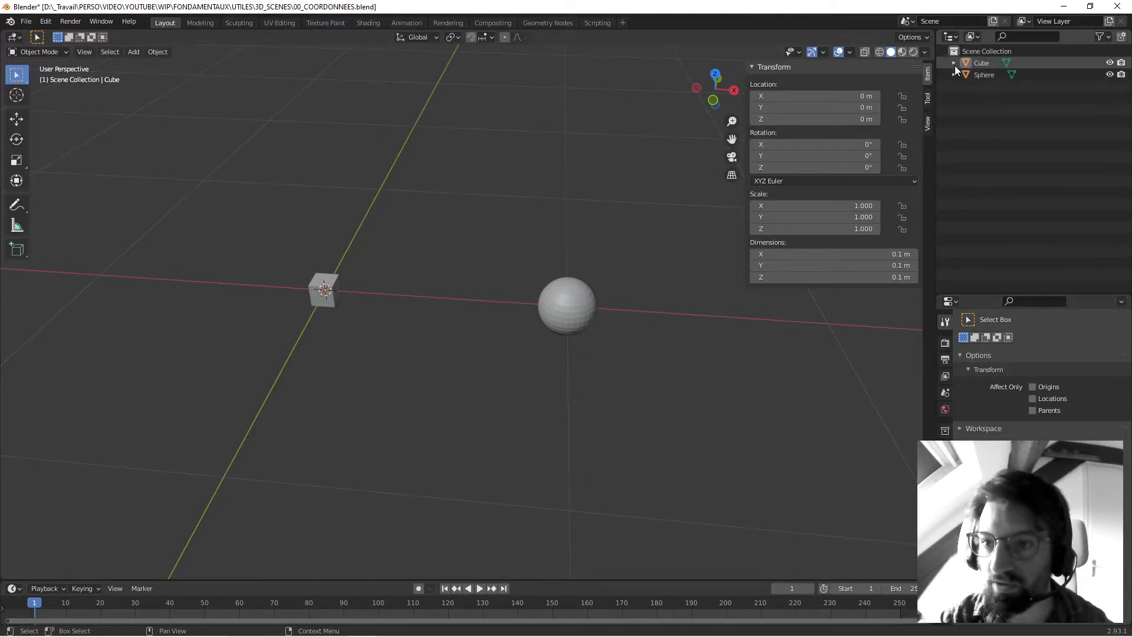
Expand and collapse the Sphere and Cube entries in the outliner
click(953, 74)
click(953, 75)
click(952, 62)
click(953, 62)
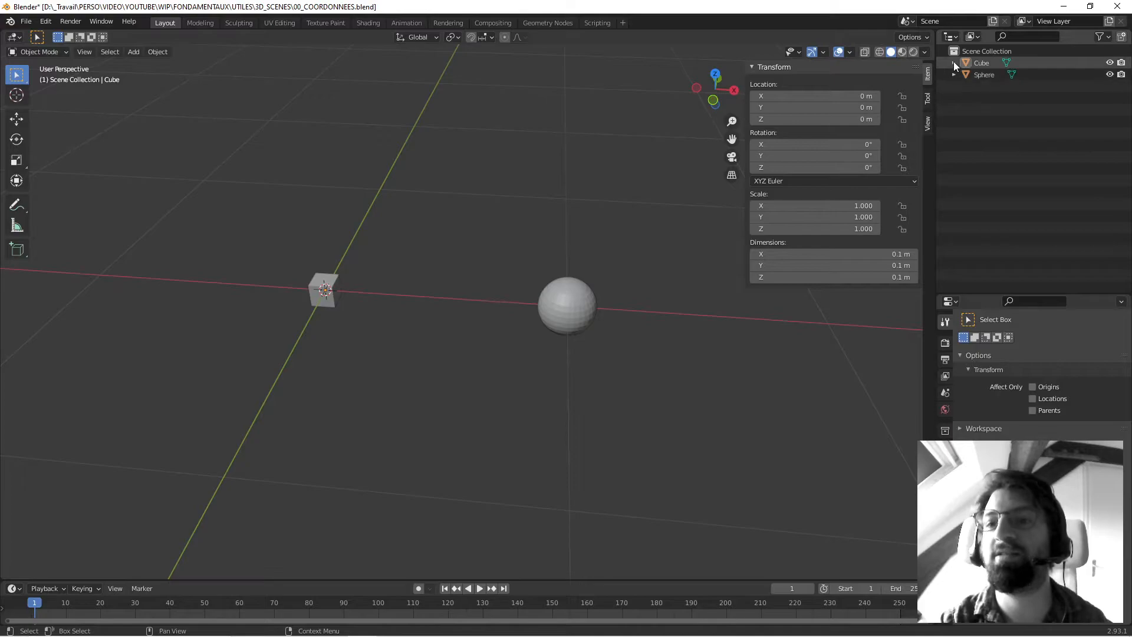
Select Sphere and Cube in turn in the outliner, expanding and collapsing each entry to view its mesh data
click(980, 75)
click(963, 62)
click(953, 63)
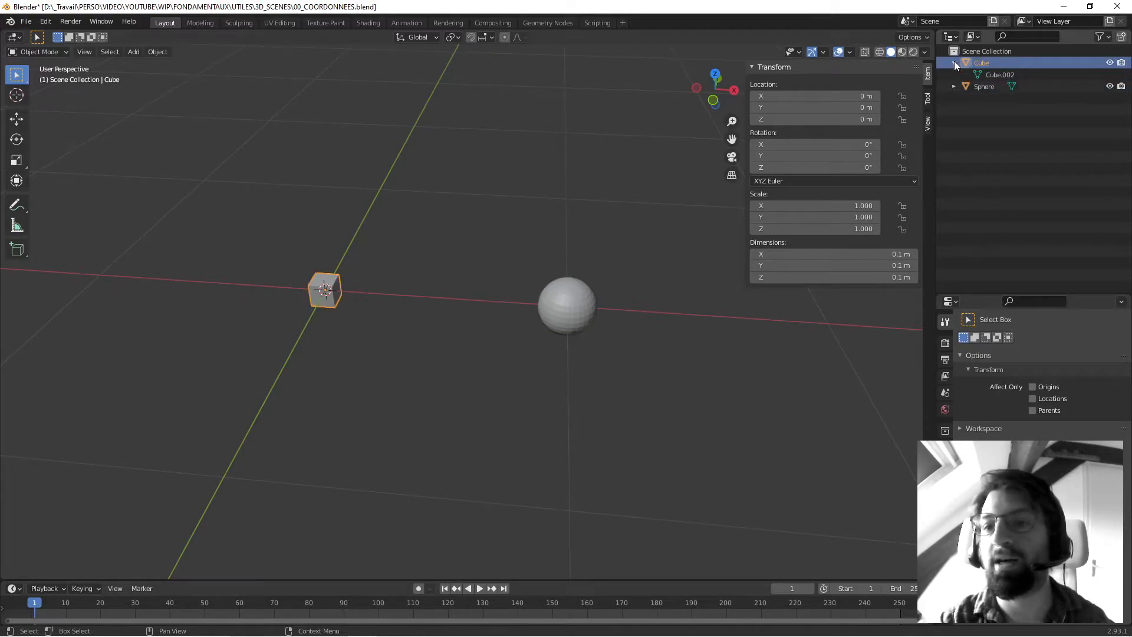
click(953, 62)
click(981, 75)
click(954, 75)
click(953, 74)
Select Cube, the Scene Collection, and Sphere in turn in the outliner, and clear the selection
click(988, 62)
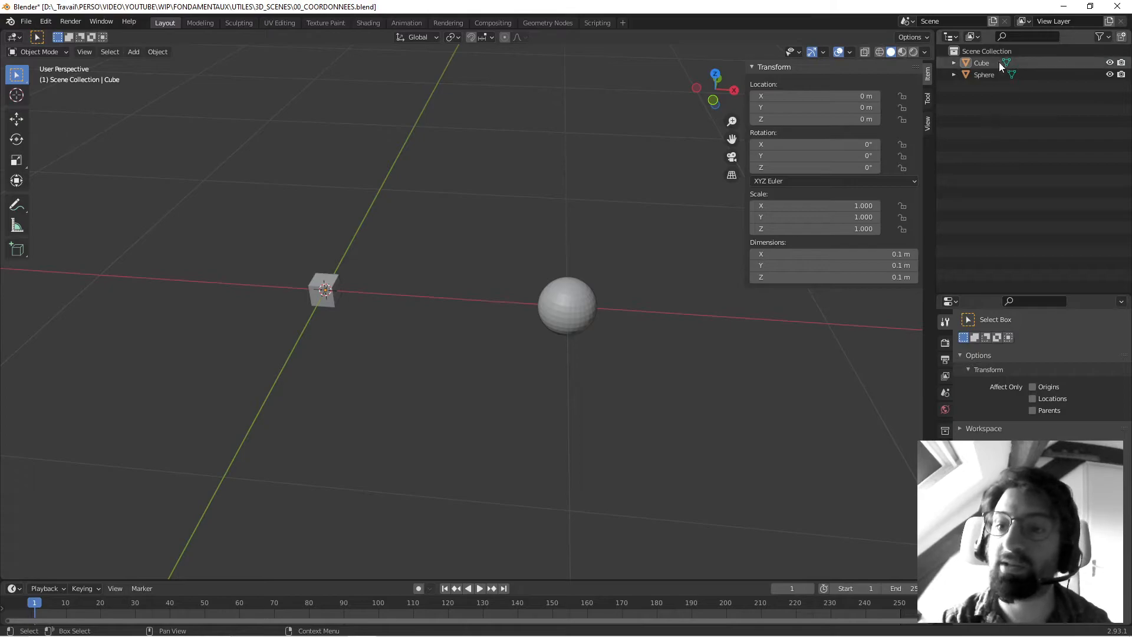
click(979, 63)
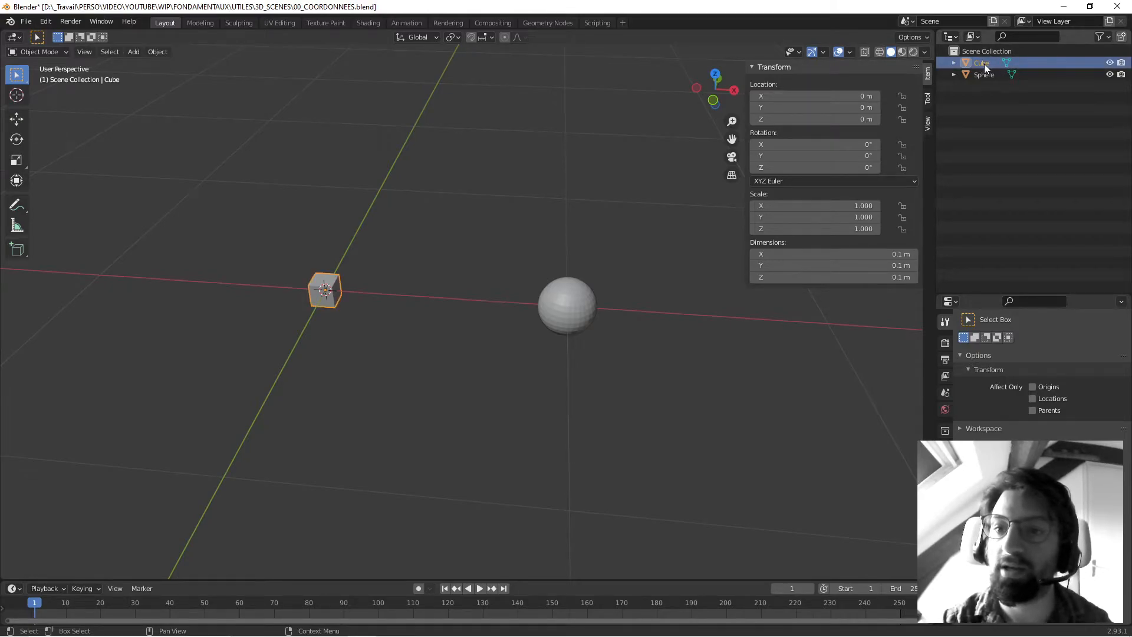
click(963, 51)
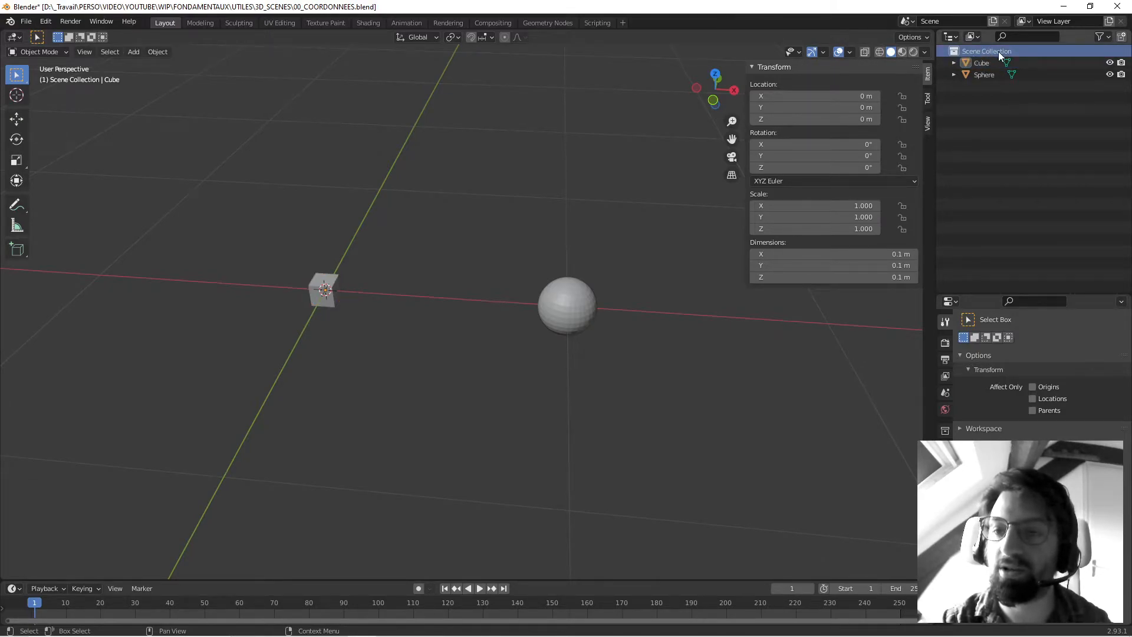
click(985, 74)
click(989, 129)
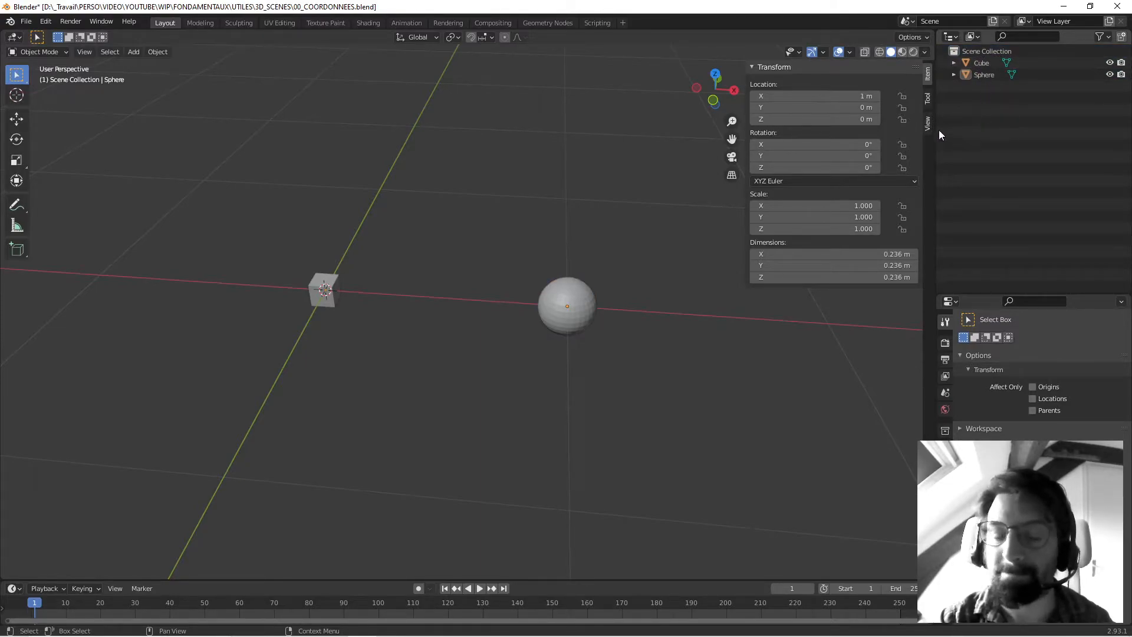
Parent the sphere to the cube with the Object parent type, keeping the cube as the active object, and clear the selection
middle_drag(430, 250, 490, 359)
click(571, 307)
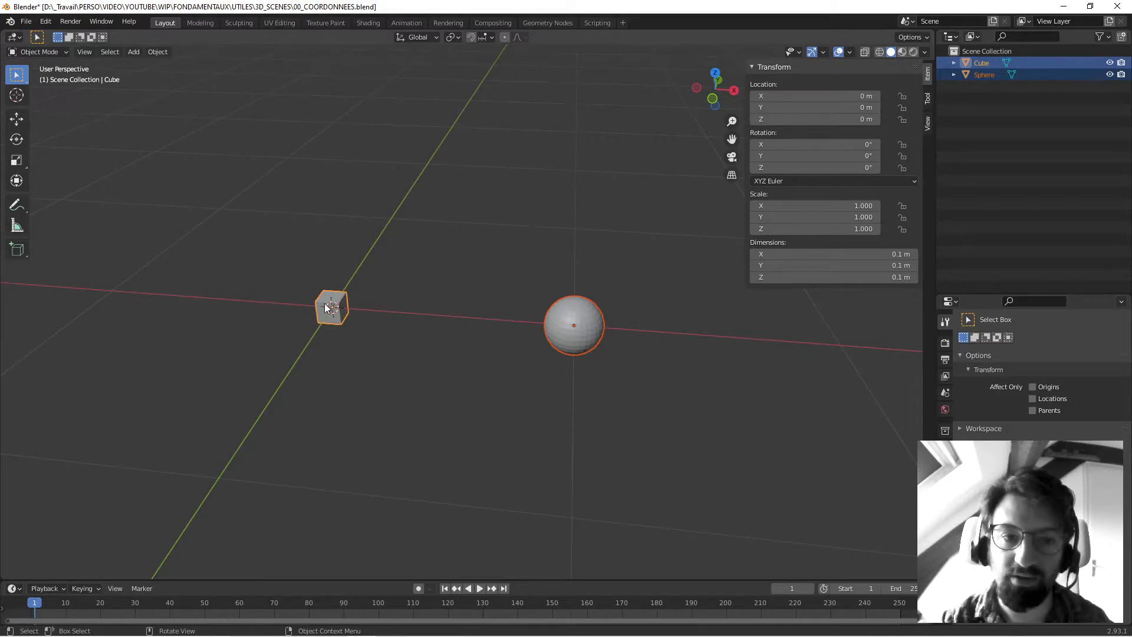
scroll(313, 298, up, 3)
shift+middle_drag(270, 289, 308, 302)
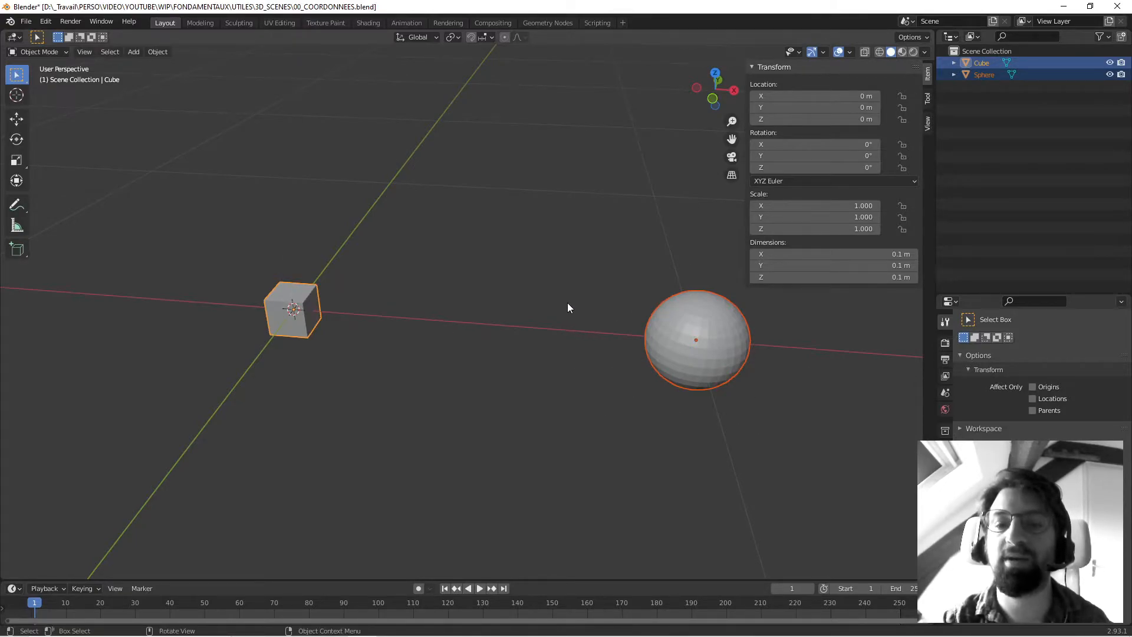
scroll(493, 292, down, 4)
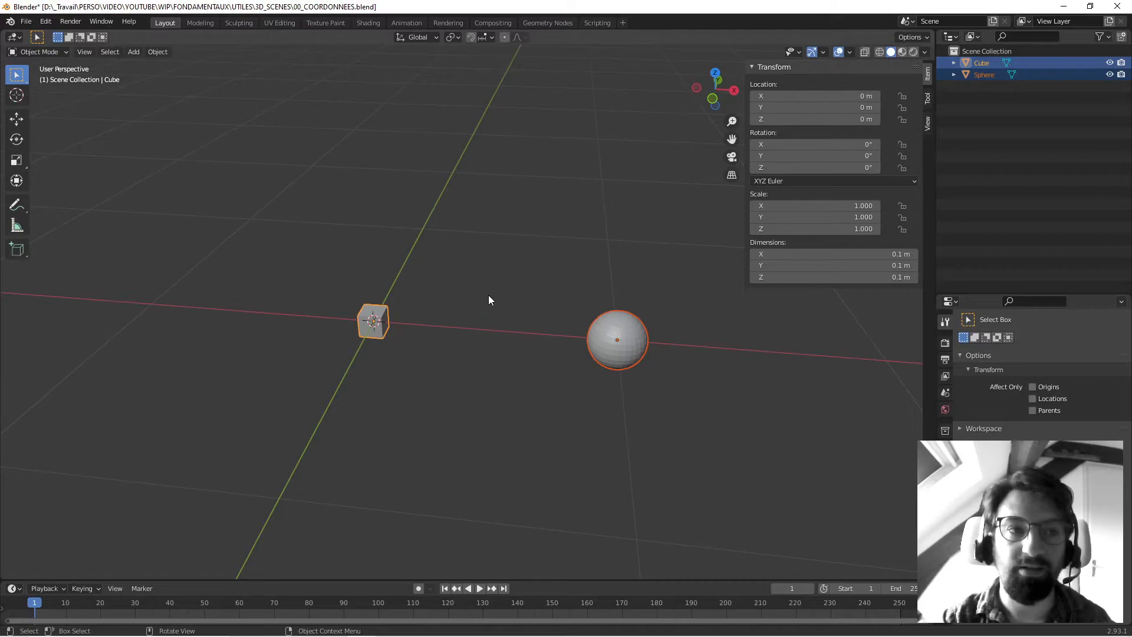
click(158, 52)
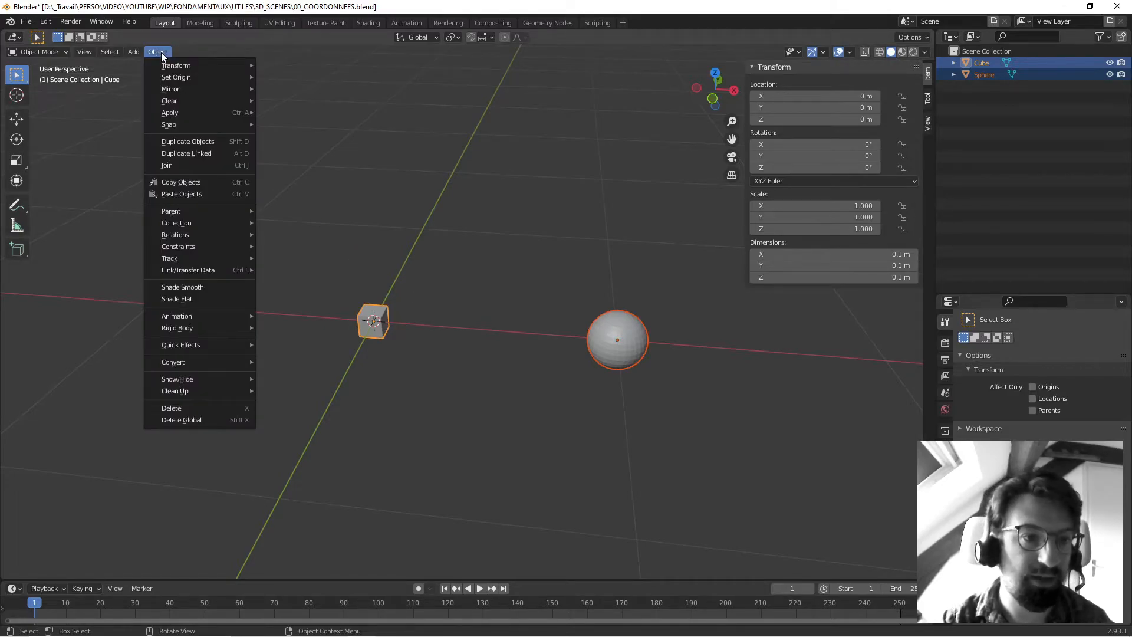
mouse_move(211, 211)
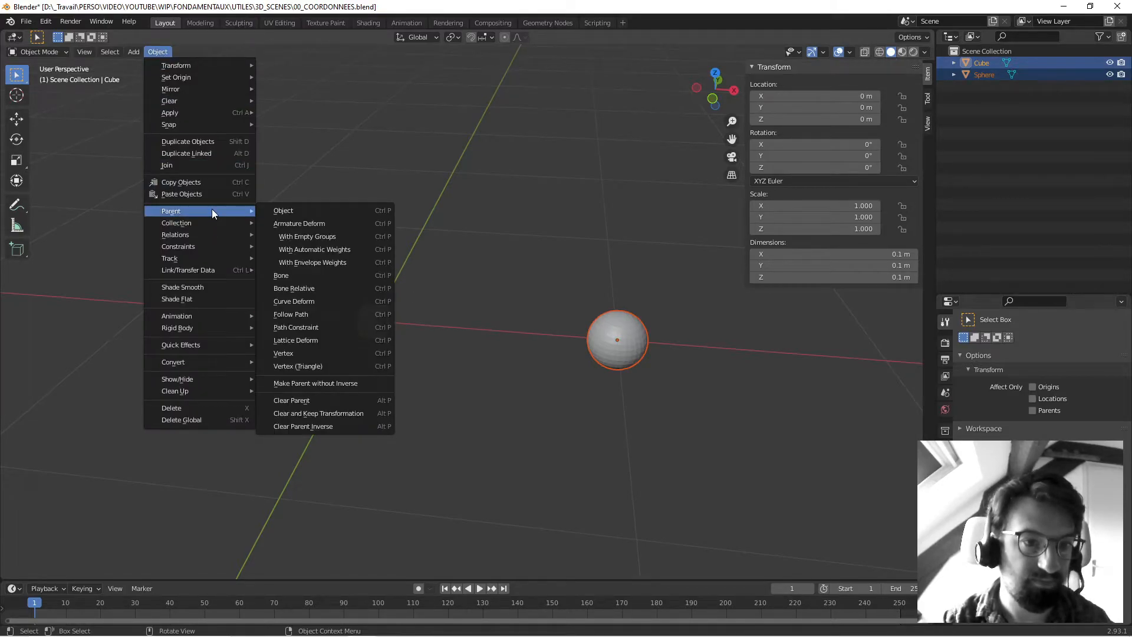
click(281, 211)
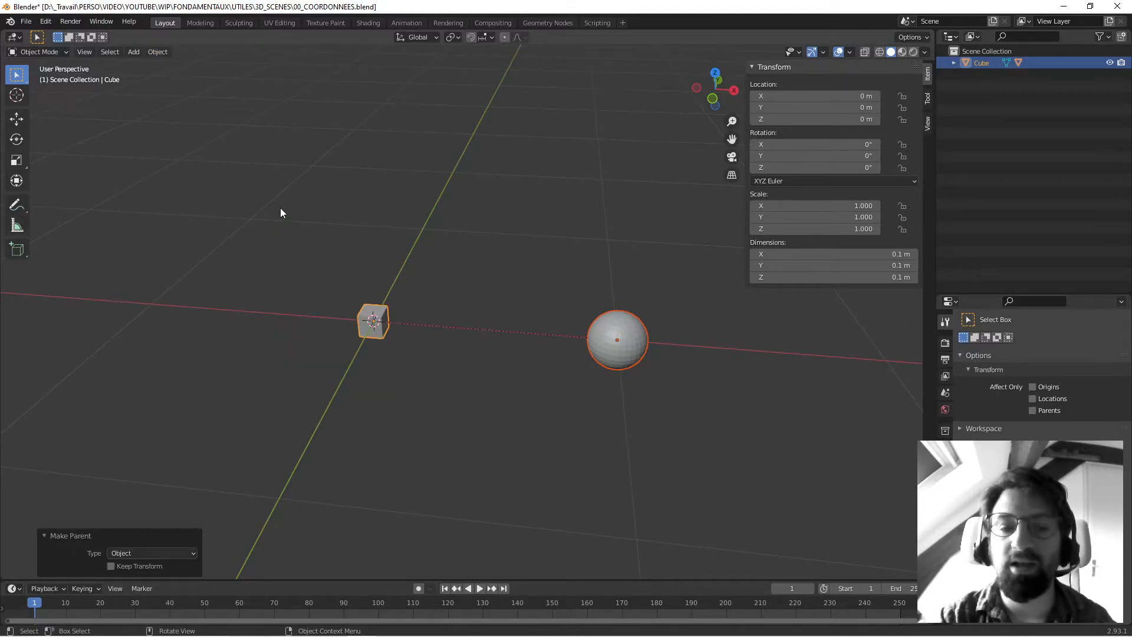
click(280, 207)
Examine the dotted relationship line between the two objects, select the sphere and the cube in turn, and clear the selection
scroll(289, 209, up, 3)
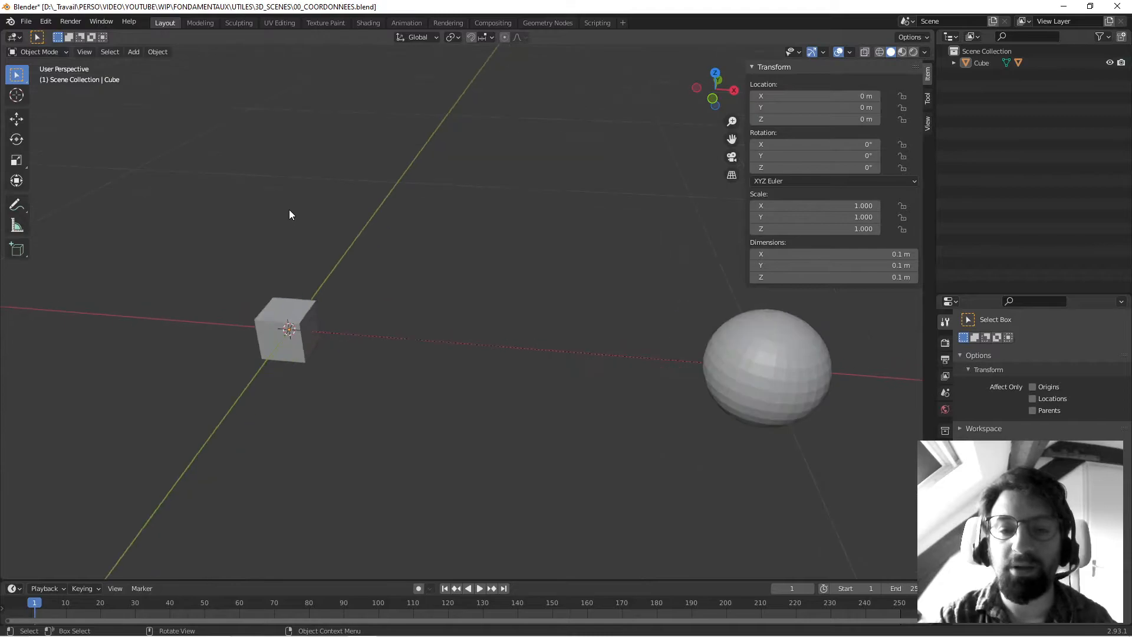
scroll(451, 288, down, 1)
middle_drag(451, 289, 446, 277)
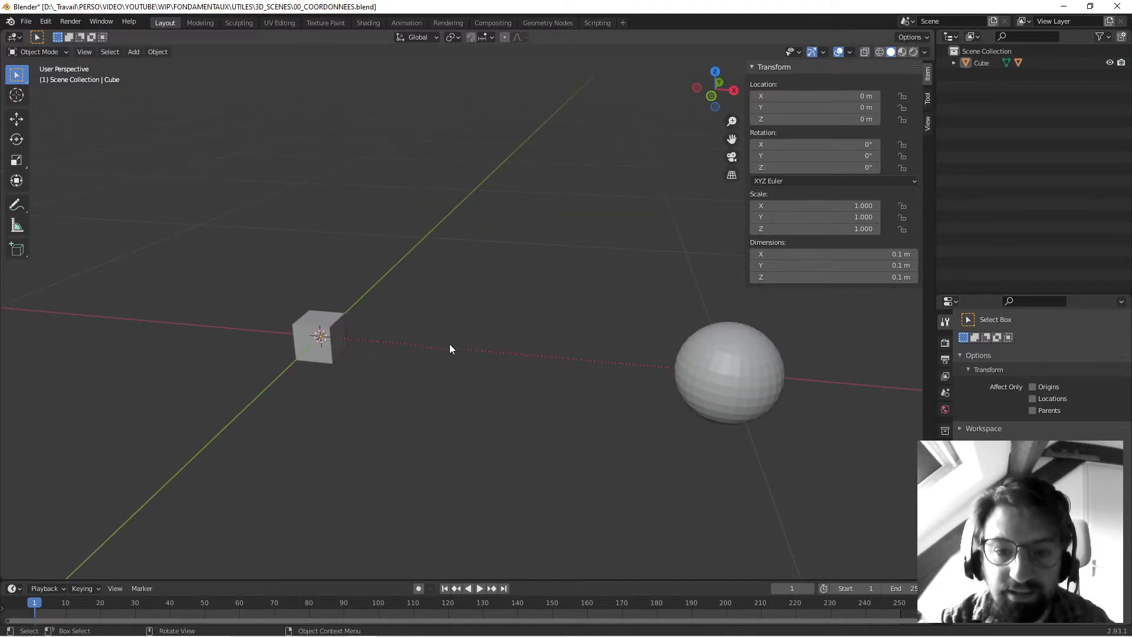
click(766, 366)
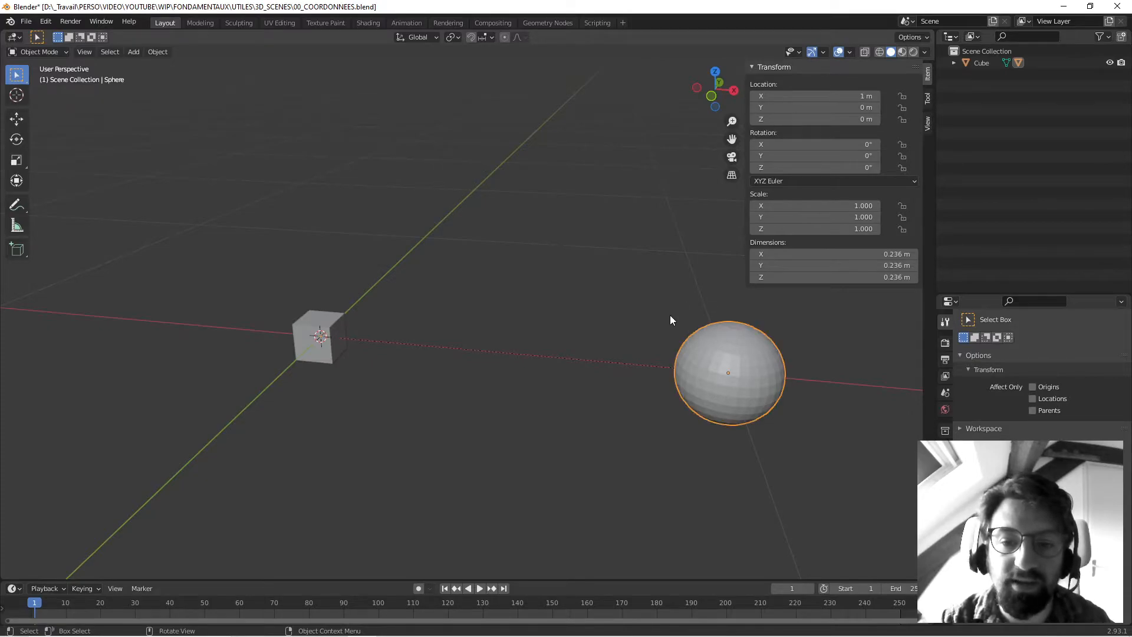
click(328, 326)
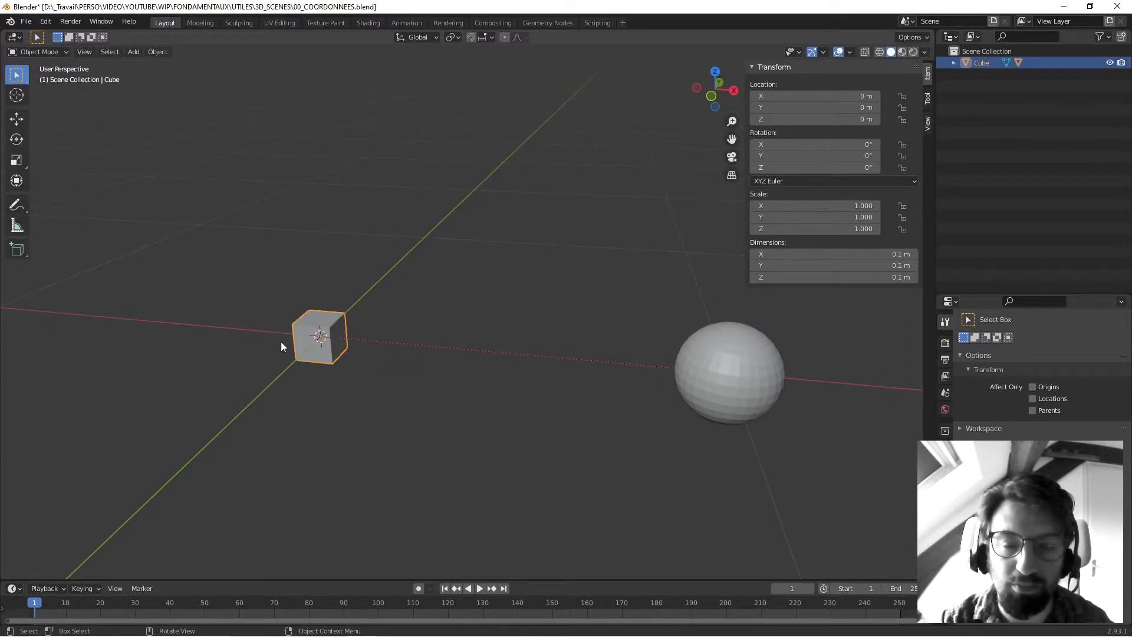
click(445, 293)
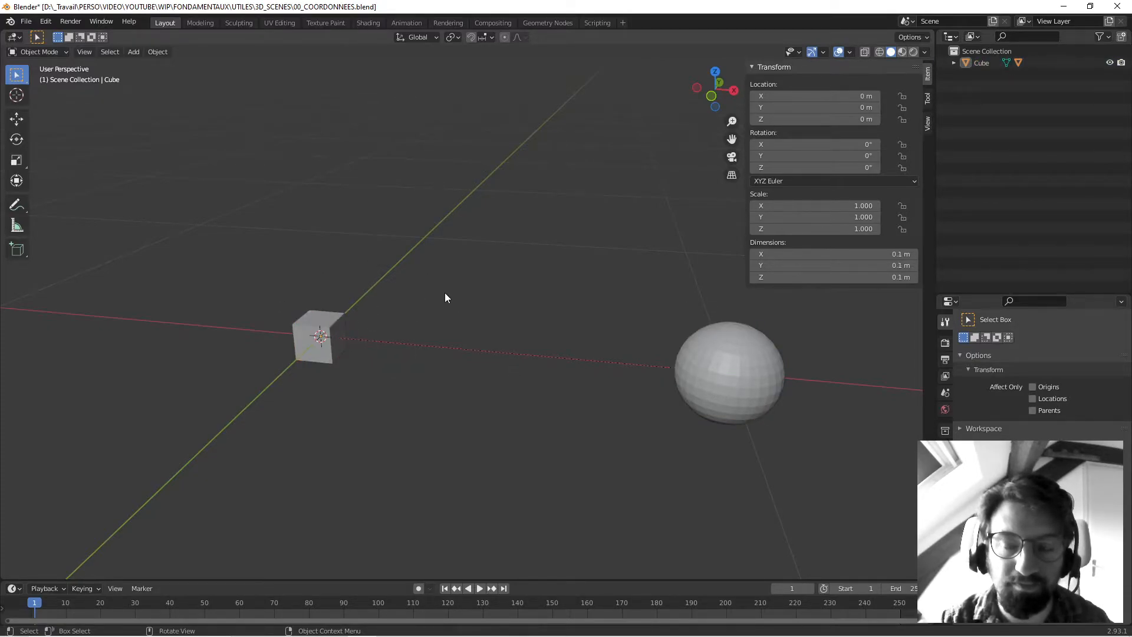
Alternate the selection between the child sphere and the parent cube in the viewport
click(730, 345)
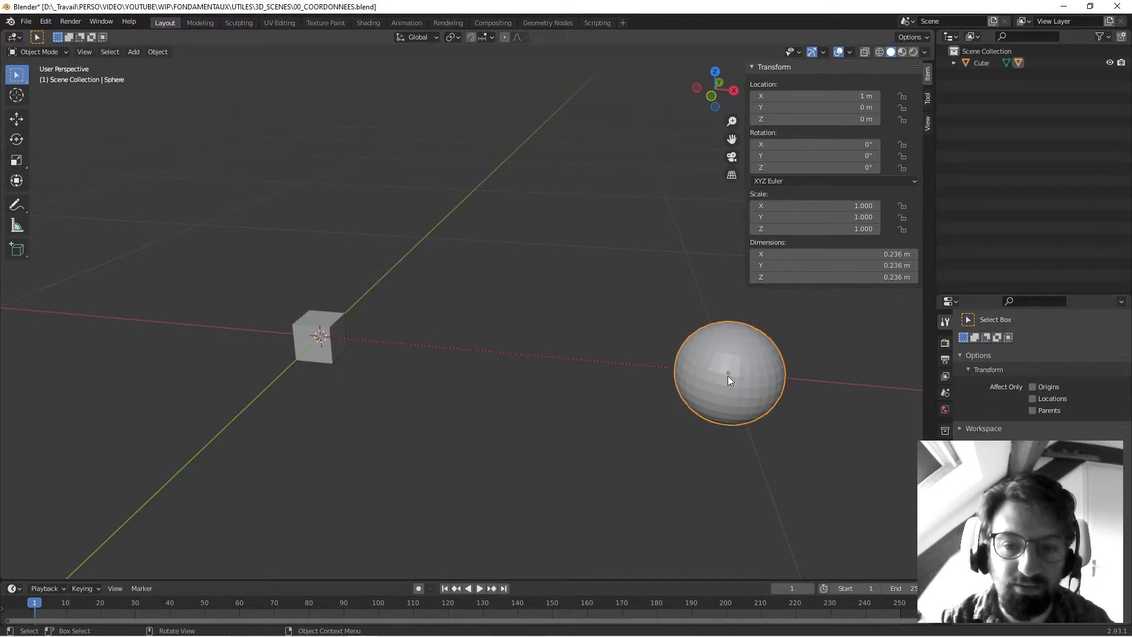
click(331, 319)
click(448, 284)
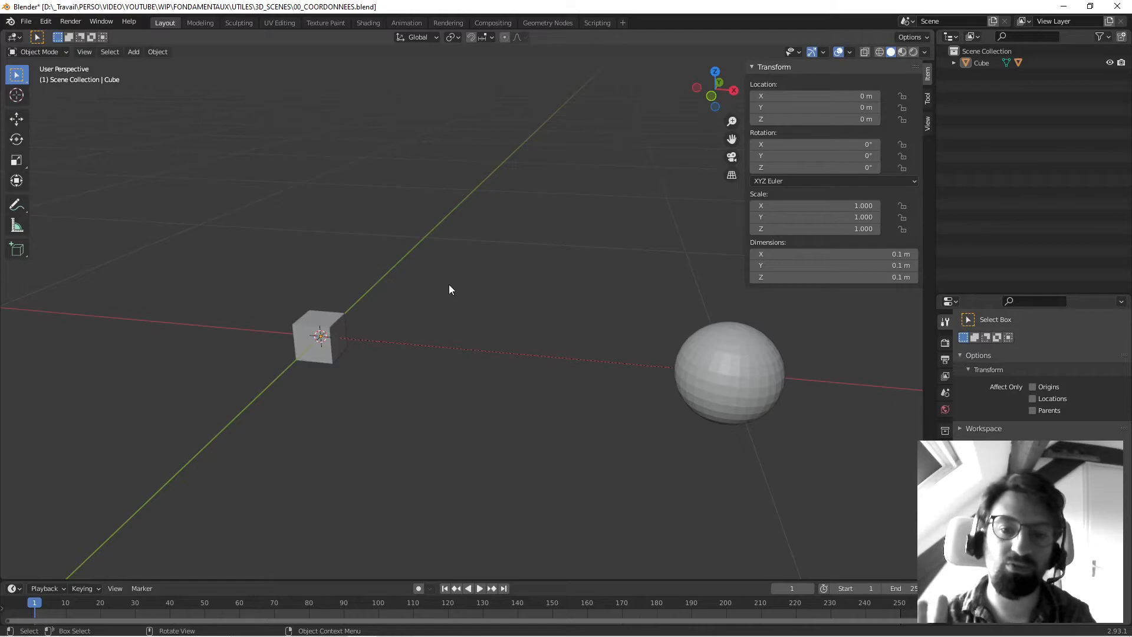
click(713, 379)
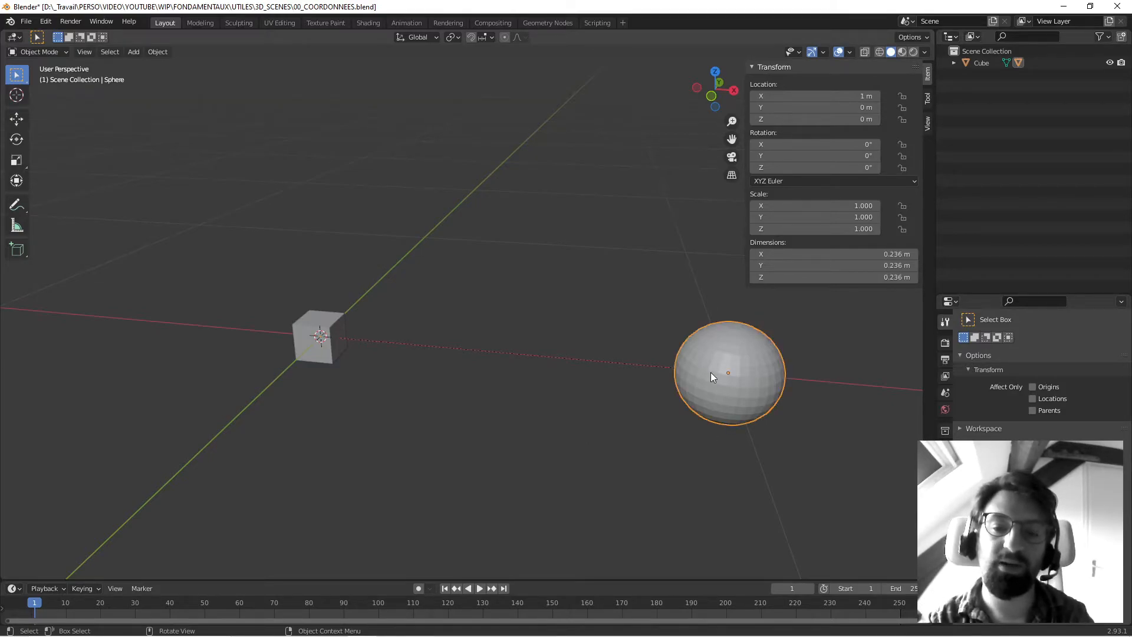
click(335, 329)
click(692, 347)
click(330, 321)
Try moving only the child sphere through its location values, including Z to about 0.21 m, and undo the moves
middle_drag(488, 285, 541, 301)
click(592, 300)
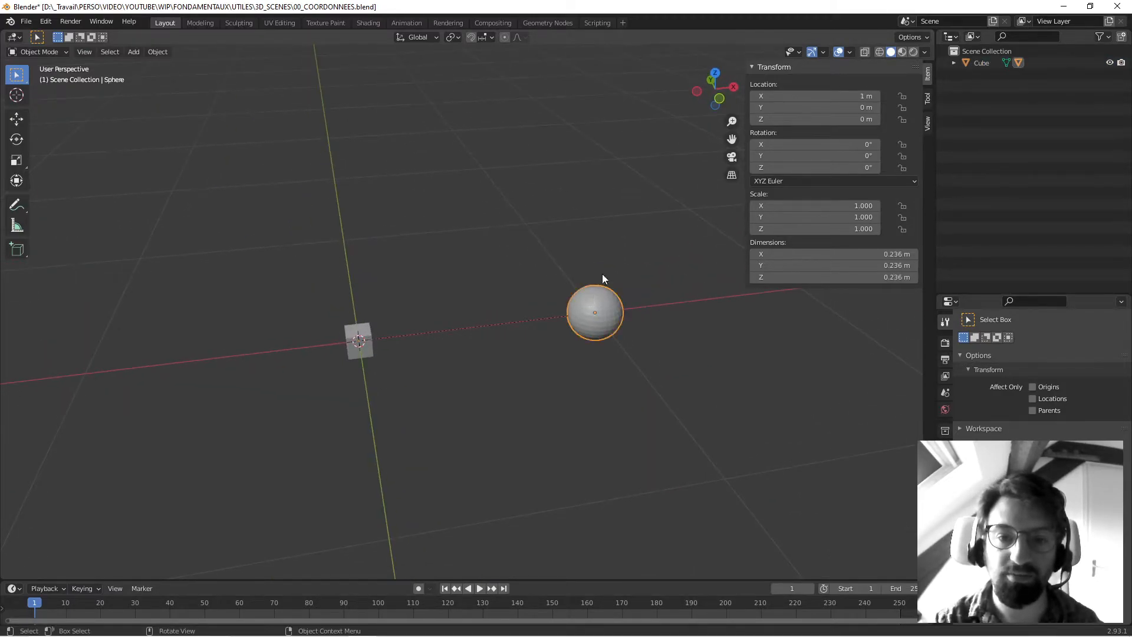
drag(819, 96, 807, 119)
key(ctrl+z)
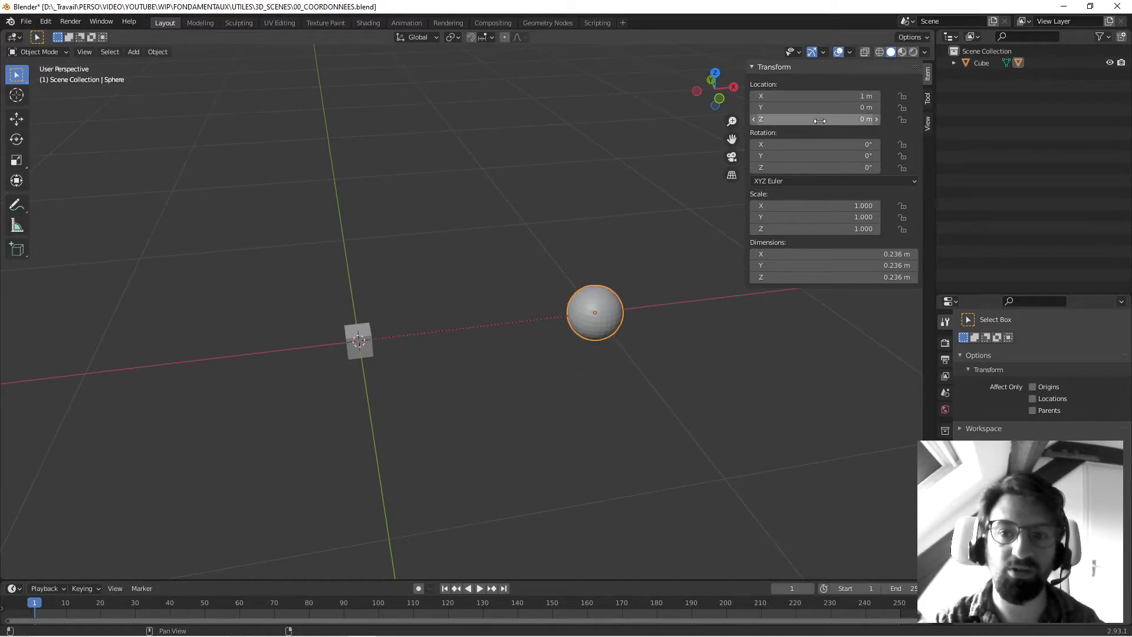
mouse_move(819, 120)
mouse_down()
mouse_move(790, 119)
mouse_move(842, 119)
mouse_move(801, 119)
mouse_move(829, 119)
mouse_up()
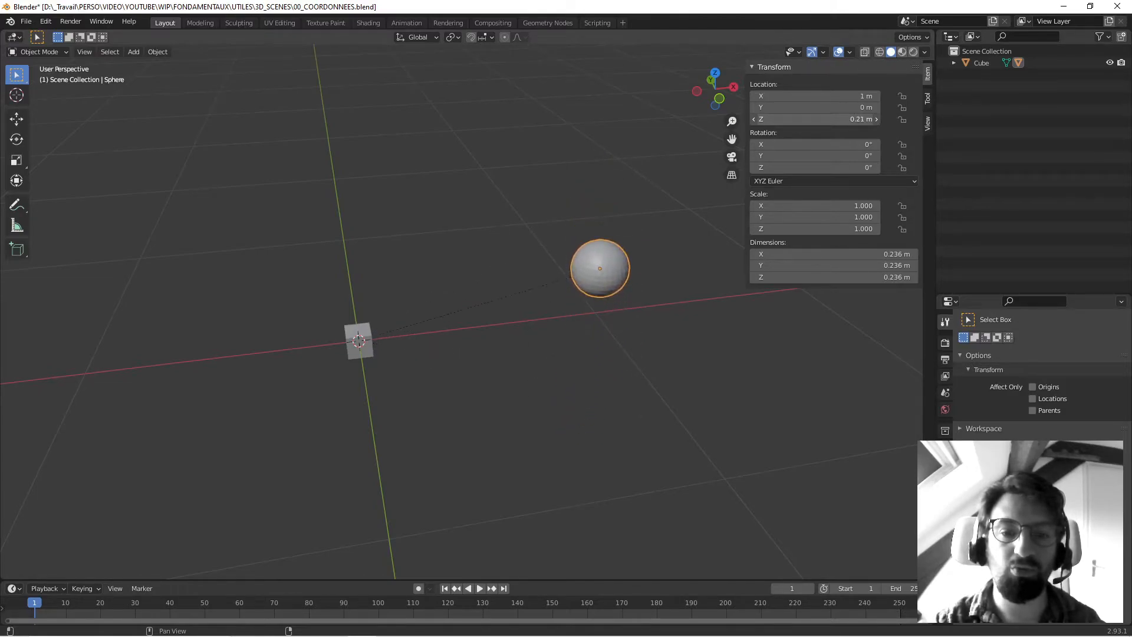
key(ctrl+z)
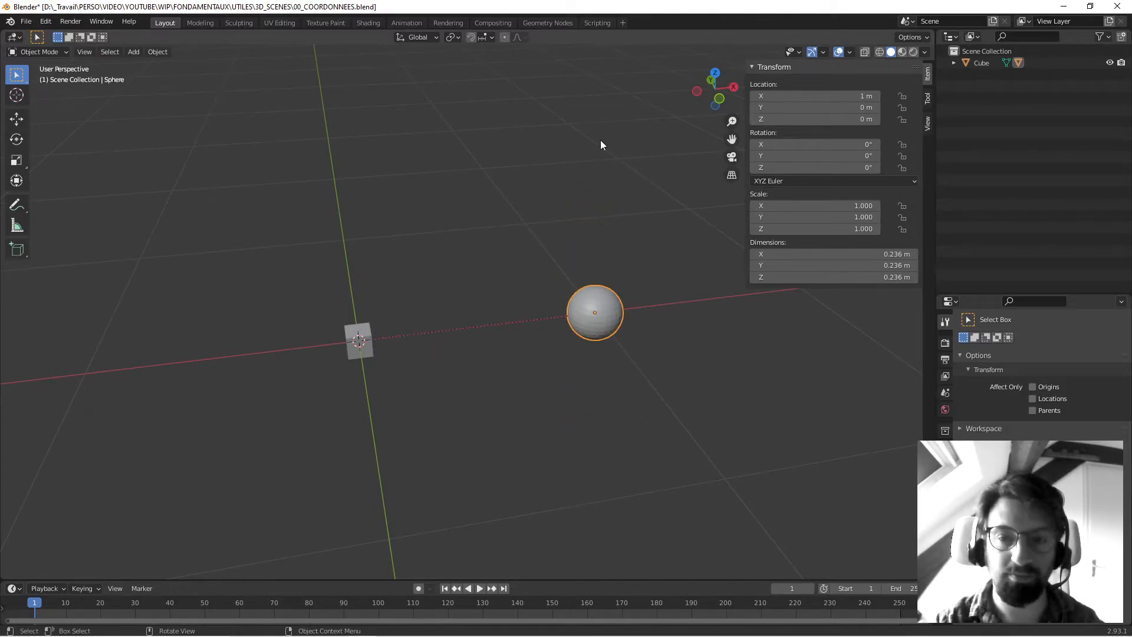
Try moving the parent cube through its location values, undo the moves, and clear the selection
middle_drag(556, 202, 351, 296)
click(381, 303)
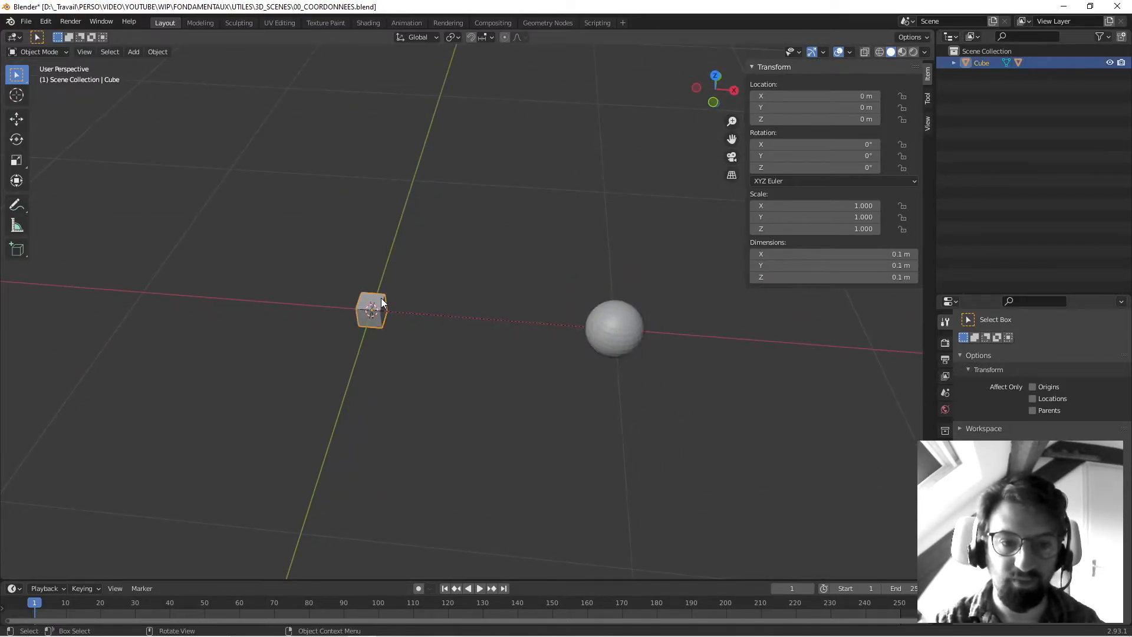
middle_drag(694, 181, 637, 159)
drag(816, 95, 778, 108)
key(ctrl+z)
key(ctrl+z)
click(621, 146)
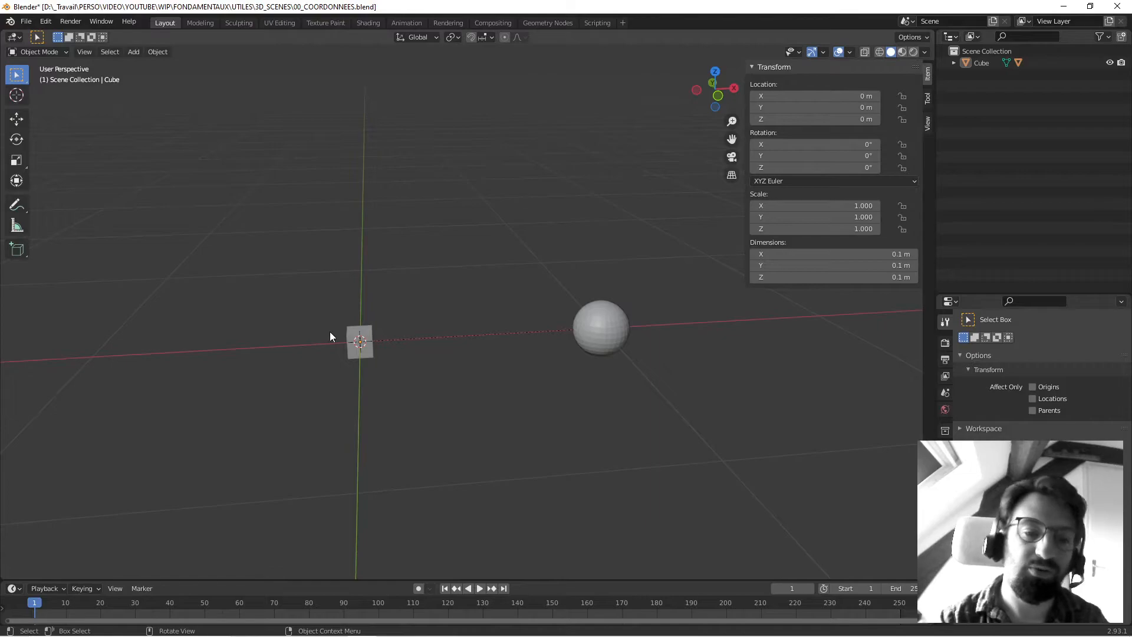
Scale up the cube's mesh in Edit Mode to about 0.49 m per side, and return to Object Mode
click(366, 327)
middle_drag(370, 330, 406, 320)
key(Tab)
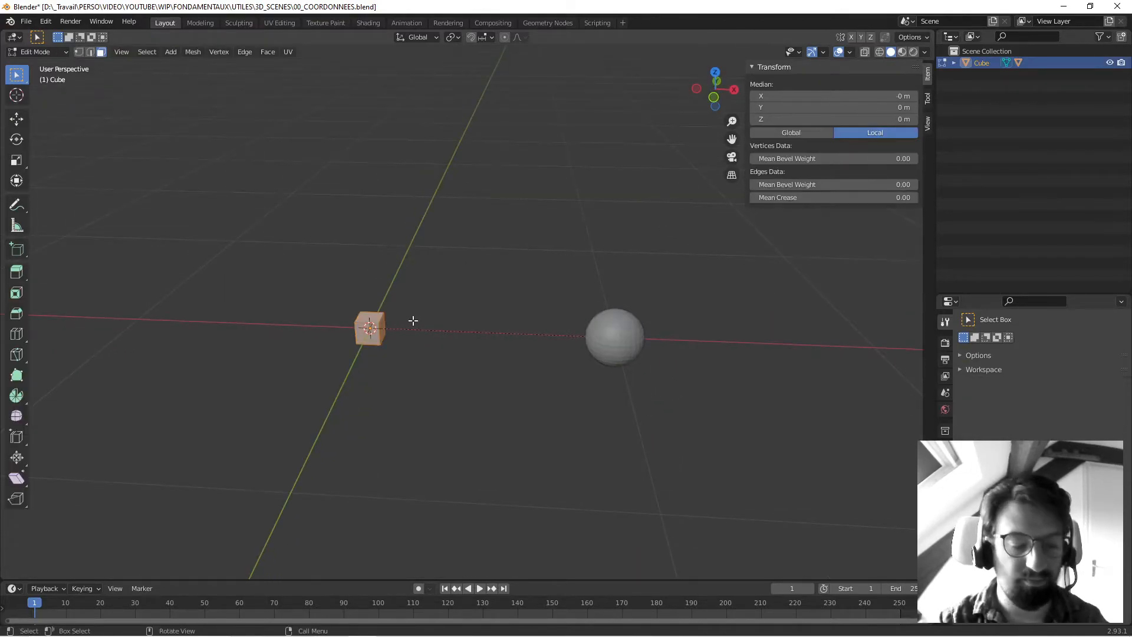
key(s)
click(770, 311)
key(Tab)
Place the sphere on top of the cube by adjusting its location to X 0.1 m and Z 0.35 m
click(617, 331)
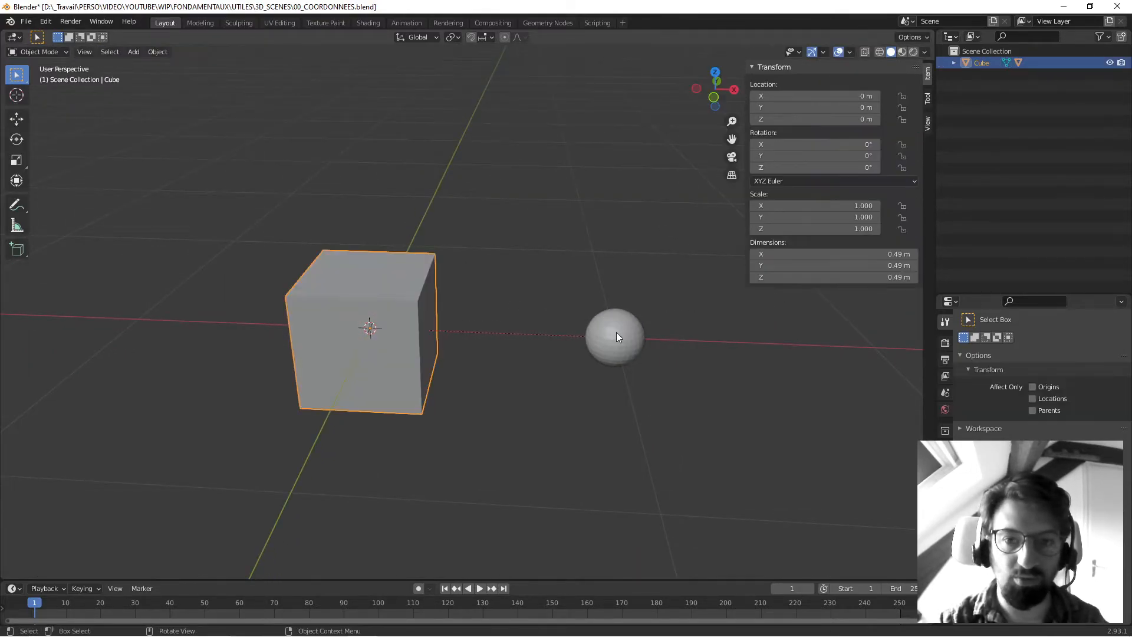
drag(784, 96, 725, 96)
drag(784, 119, 809, 119)
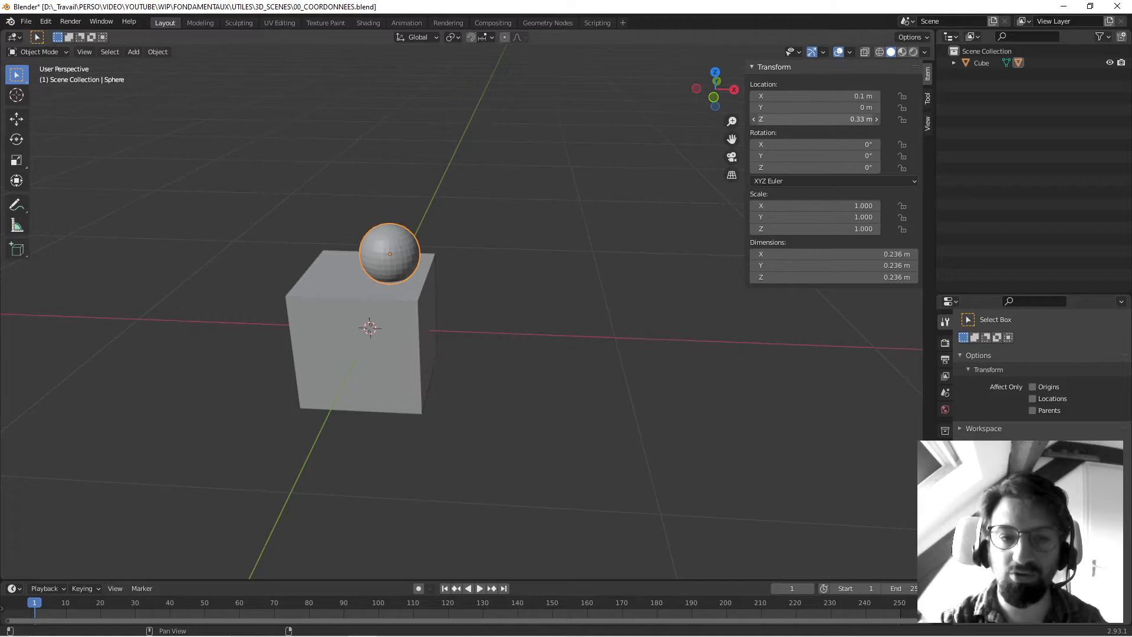
mouse_move(521, 269)
middle_down()
mouse_move(528, 224)
mouse_move(529, 256)
middle_up()
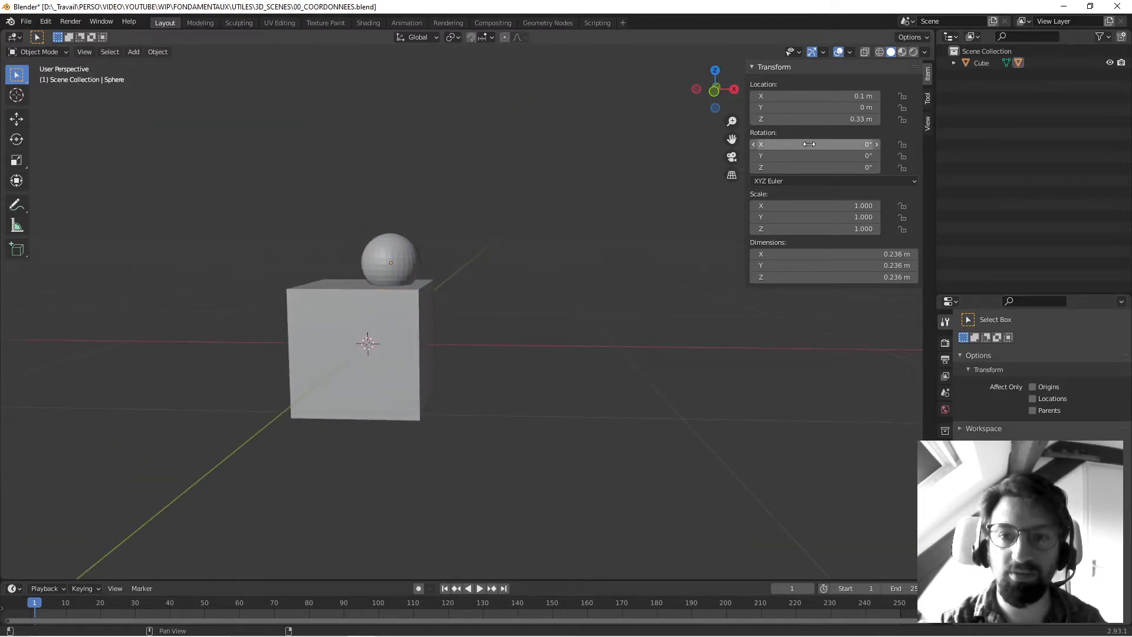
middle_drag(491, 202, 437, 240)
drag(813, 120, 820, 119)
middle_drag(566, 277, 454, 321)
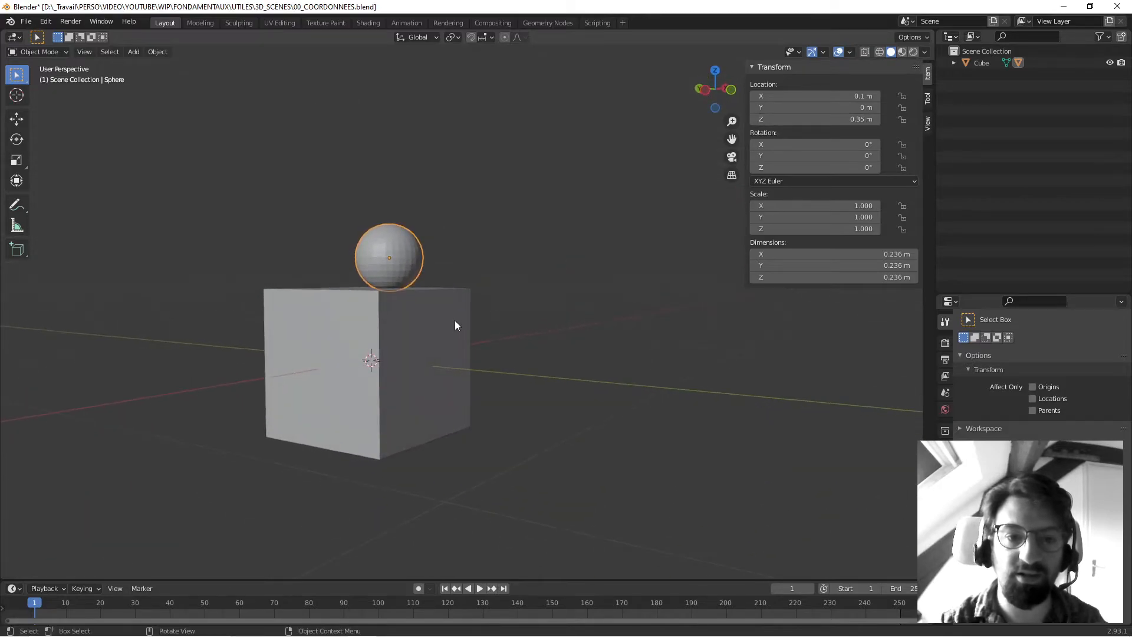
Select the enlarged cube and the sphere resting on it in turn, examining the arrangement from different angles
click(455, 319)
middle_drag(502, 239, 468, 313)
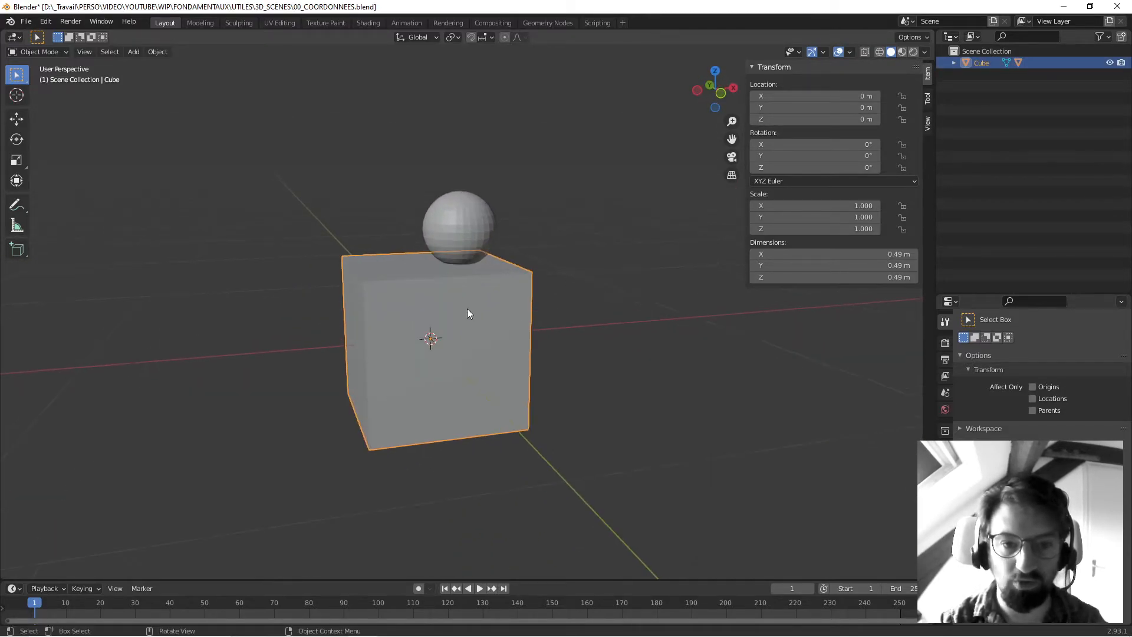
click(466, 218)
middle_drag(577, 249, 530, 266)
Move the parent cube along the Y axis to 2.39 m, carrying the sphere with it
click(499, 304)
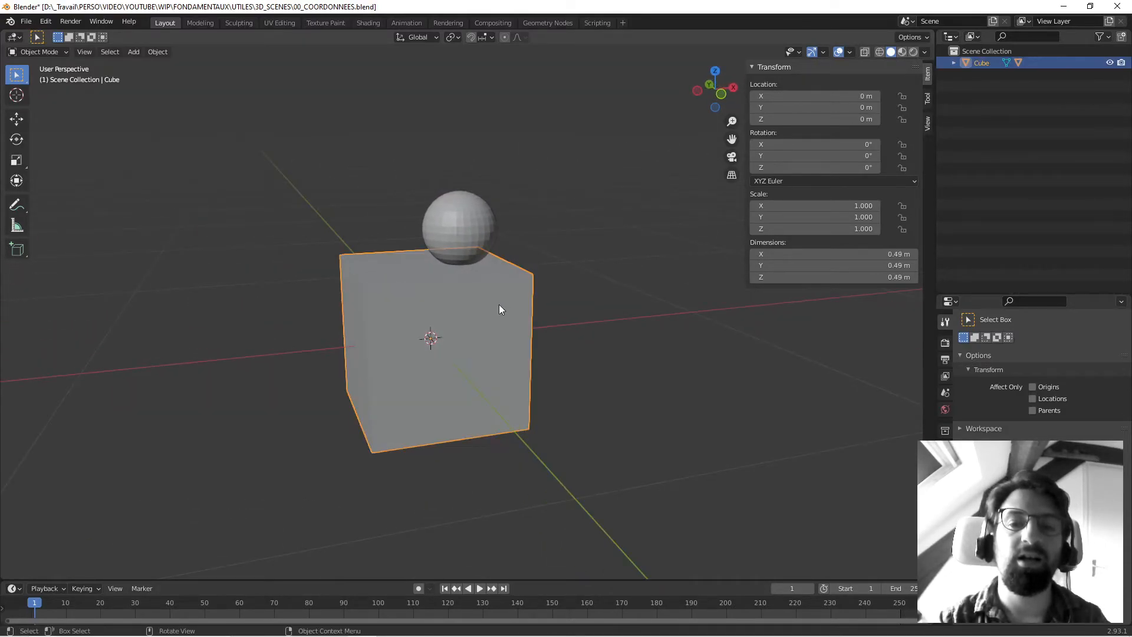
middle_drag(465, 278, 514, 299)
scroll(540, 322, down, 5)
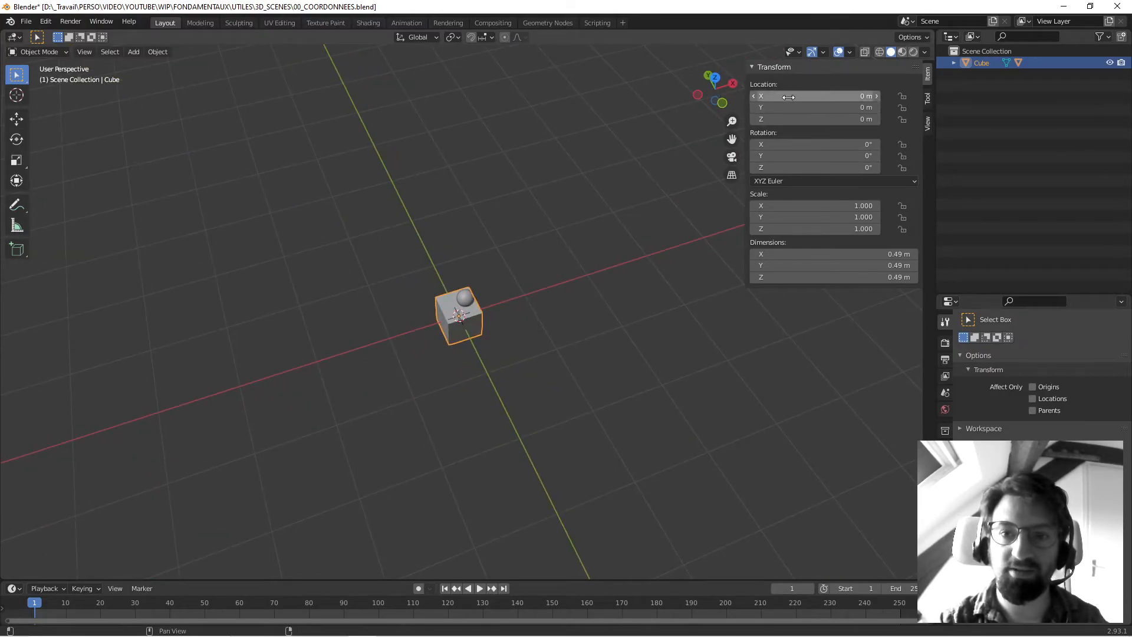
drag(787, 102, 918, 102)
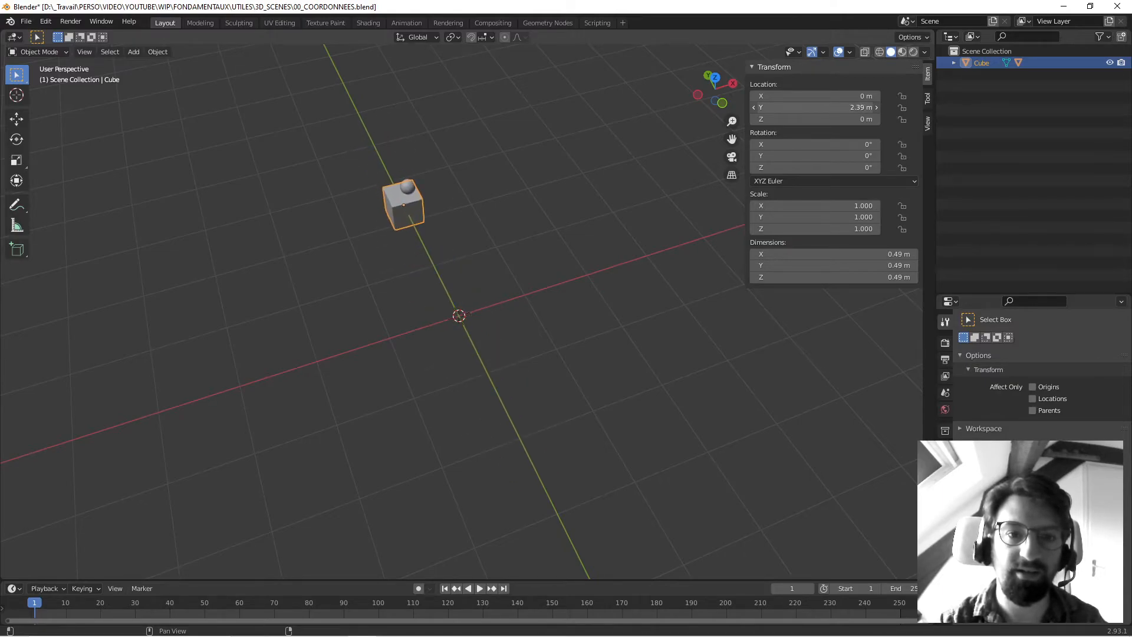
Adjust the child sphere's location above the cube to X 0.03 m, Y -0.01 m and Z 0.41 m
click(408, 185)
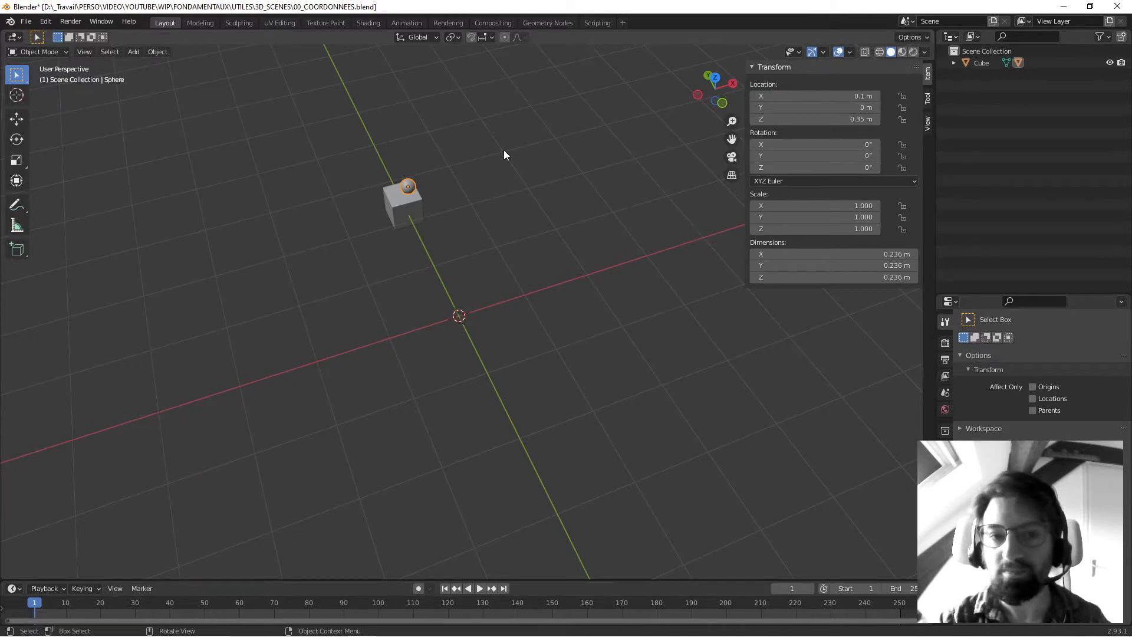
scroll(407, 201, up, 2)
key(KP_Decimal)
scroll(397, 193, down, 6)
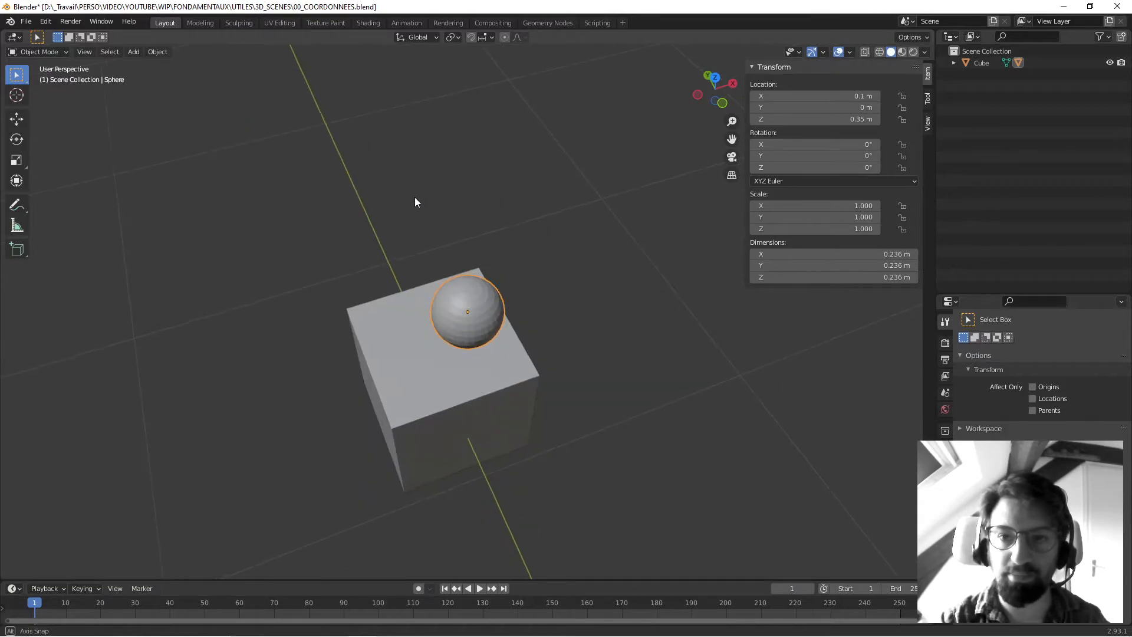
mouse_move(838, 108)
mouse_down()
mouse_move(828, 96)
mouse_move(842, 118)
mouse_up()
scroll(575, 297, down, 5)
middle_drag(575, 297, 541, 318)
Move the parent cube along the Y axis to -1.72 m and view it together with the sphere
click(488, 345)
scroll(550, 295, down, 11)
drag(787, 108, 696, 107)
scroll(551, 314, up, 7)
key(KP_Decimal)
scroll(551, 315, down, 8)
middle_drag(552, 315, 533, 302)
scroll(533, 302, up, 3)
shift+middle_drag(615, 303, 527, 276)
click(572, 310)
scroll(571, 310, down, 3)
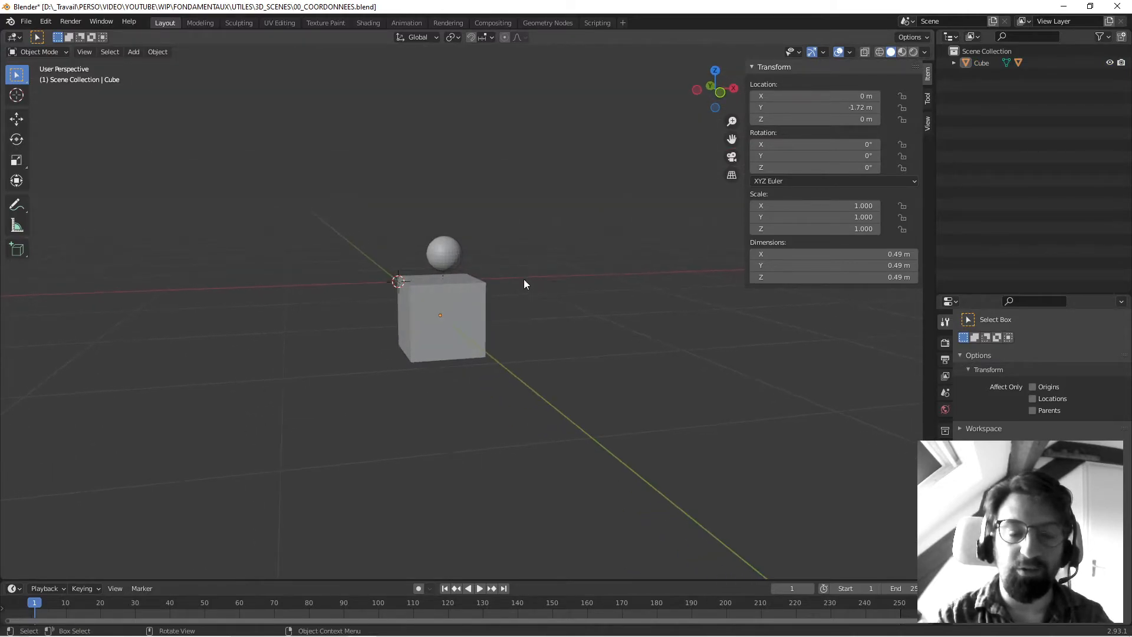
Rotate the child sphere on its own to X -33.7°, Y 34.8° and Z -23.9°
scroll(443, 258, up, 5)
click(432, 174)
middle_drag(432, 175, 468, 251)
middle_drag(444, 189, 413, 193)
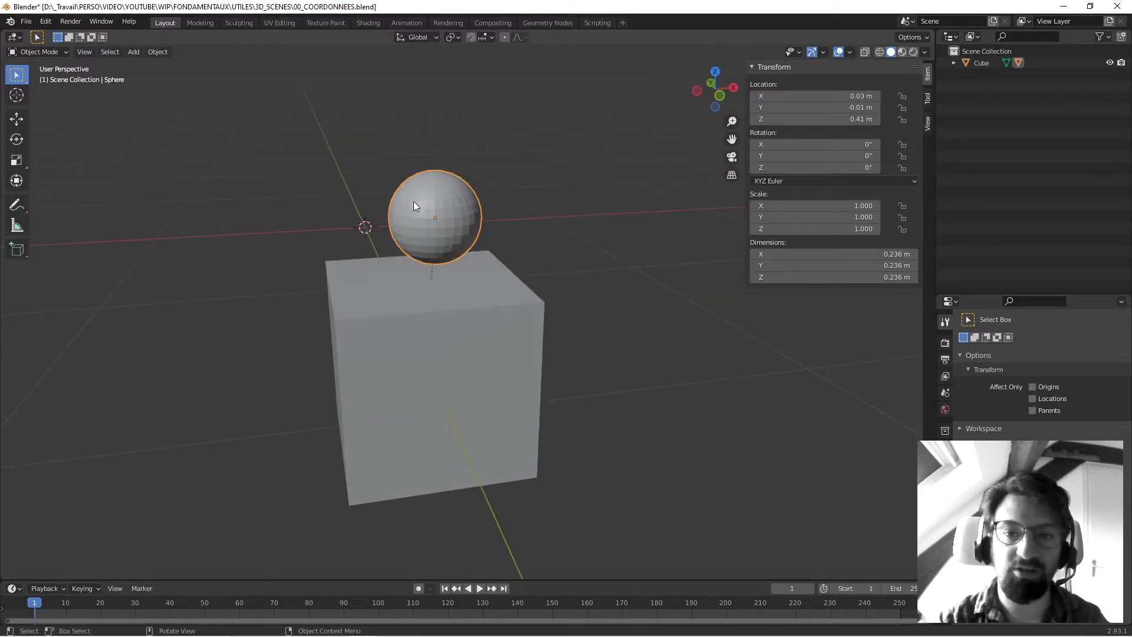
scroll(639, 189, up, 3)
middle_drag(603, 158, 523, 157)
mouse_move(822, 143)
mouse_down()
mouse_move(846, 143)
mouse_move(793, 144)
mouse_move(830, 157)
mouse_move(799, 168)
mouse_up()
scroll(445, 146, down, 3)
mouse_move(459, 160)
middle_down()
mouse_move(488, 183)
mouse_move(386, 168)
mouse_move(443, 174)
middle_up()
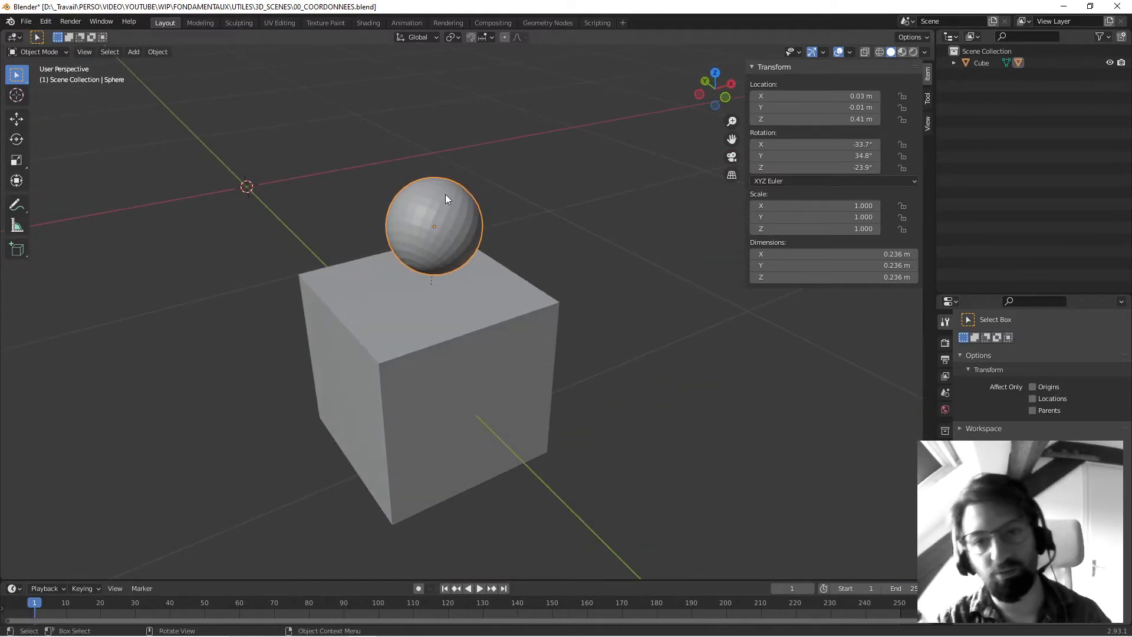
Shift the sphere along X to 0.15 m, near the edge of the cube's top face
middle_drag(610, 189, 541, 222)
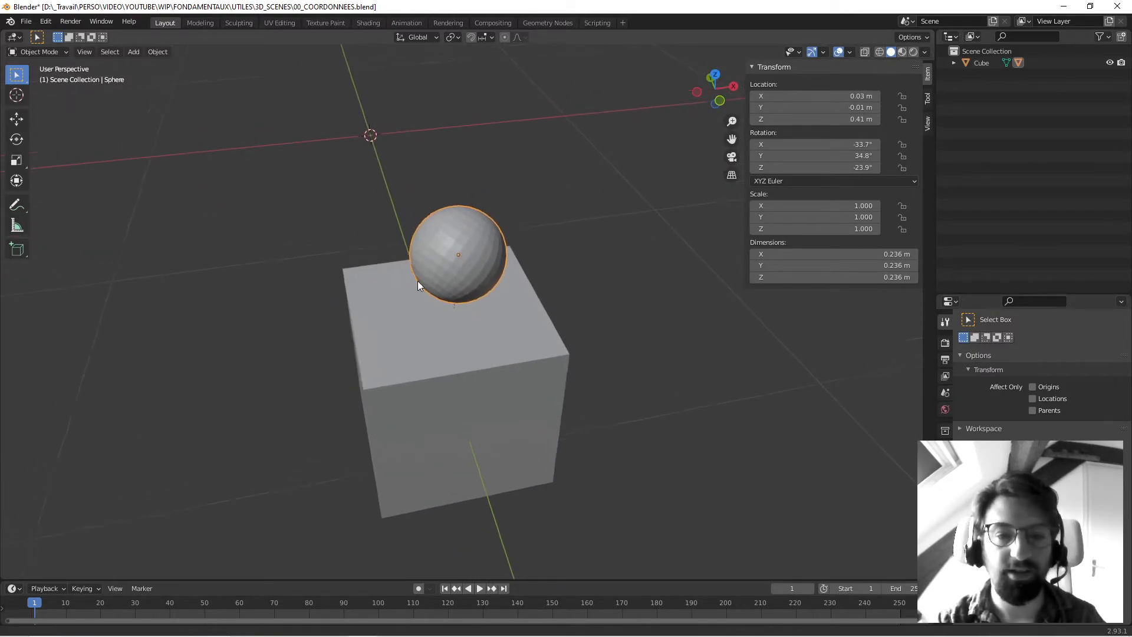
scroll(419, 283, down, 4)
click(454, 326)
middle_drag(461, 297, 463, 329)
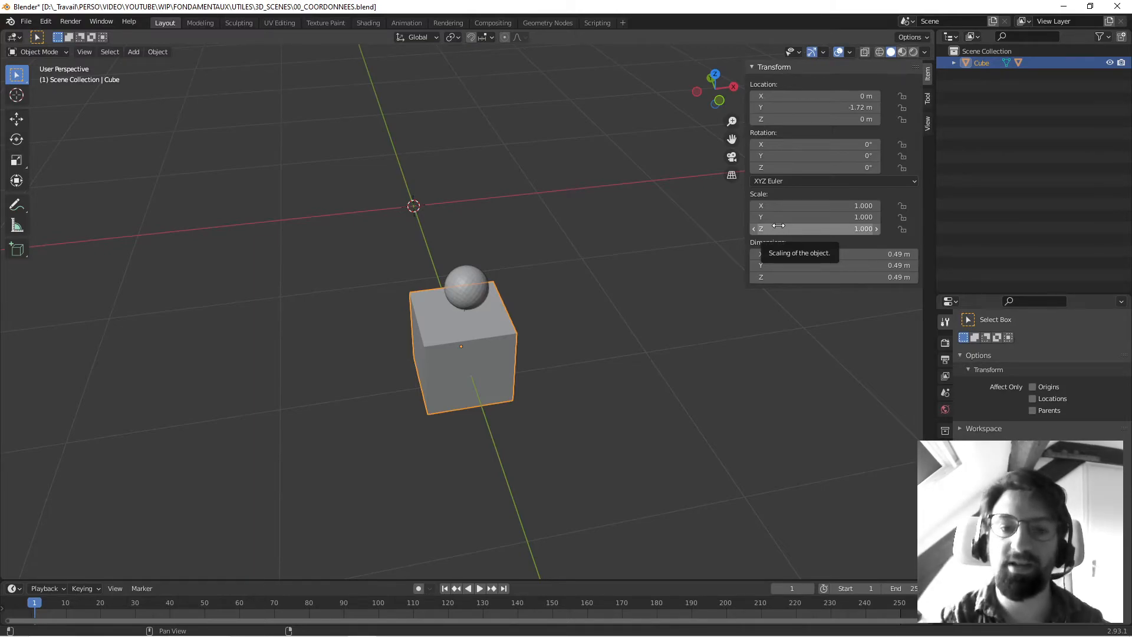
scroll(472, 292, up, 3)
middle_drag(472, 292, 481, 327)
click(480, 321)
drag(800, 96, 809, 96)
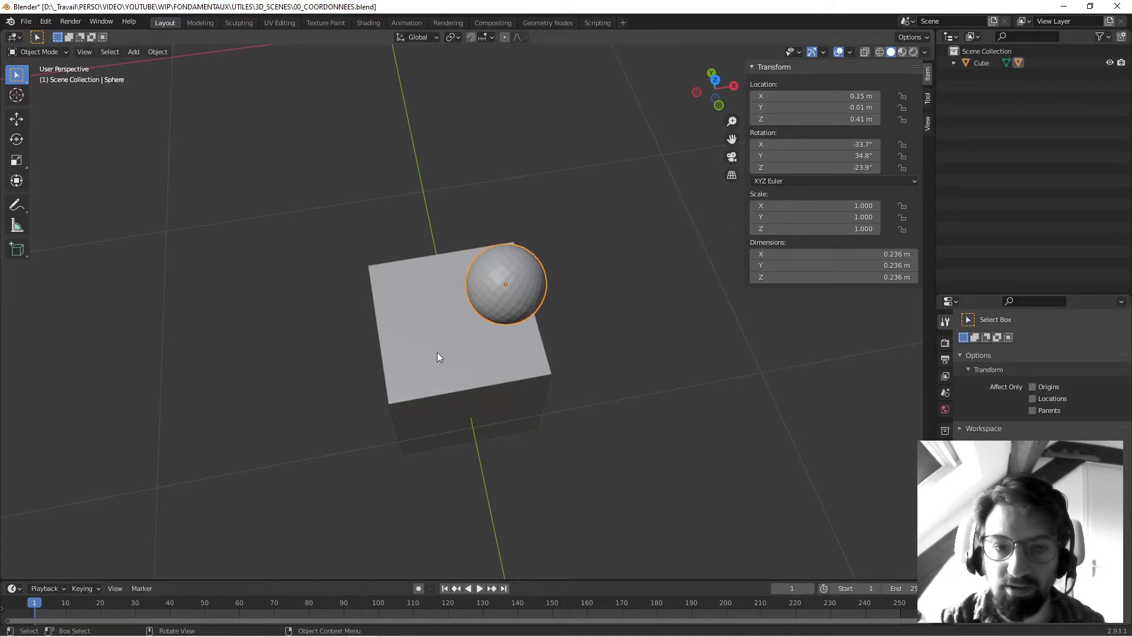
Rotate the parent cube about Z to -22.2° so the sphere turns with it
click(458, 379)
middle_drag(458, 380, 464, 328)
mouse_move(787, 168)
mouse_down()
mouse_move(771, 167)
mouse_move(804, 167)
mouse_move(766, 168)
mouse_move(808, 162)
mouse_up()
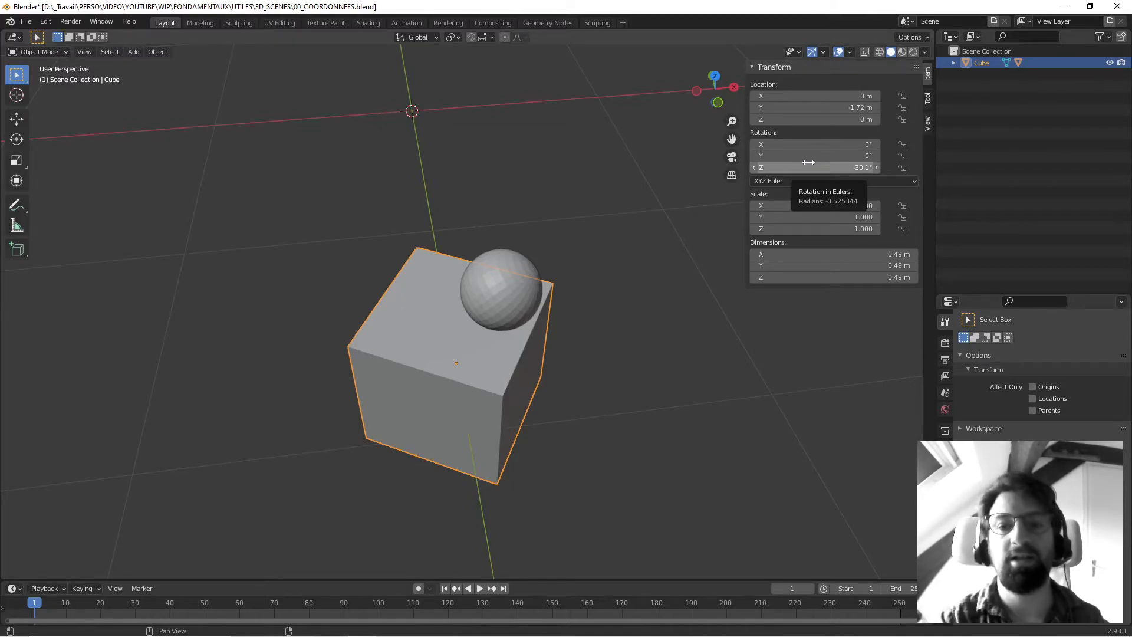
drag(825, 168, 851, 168)
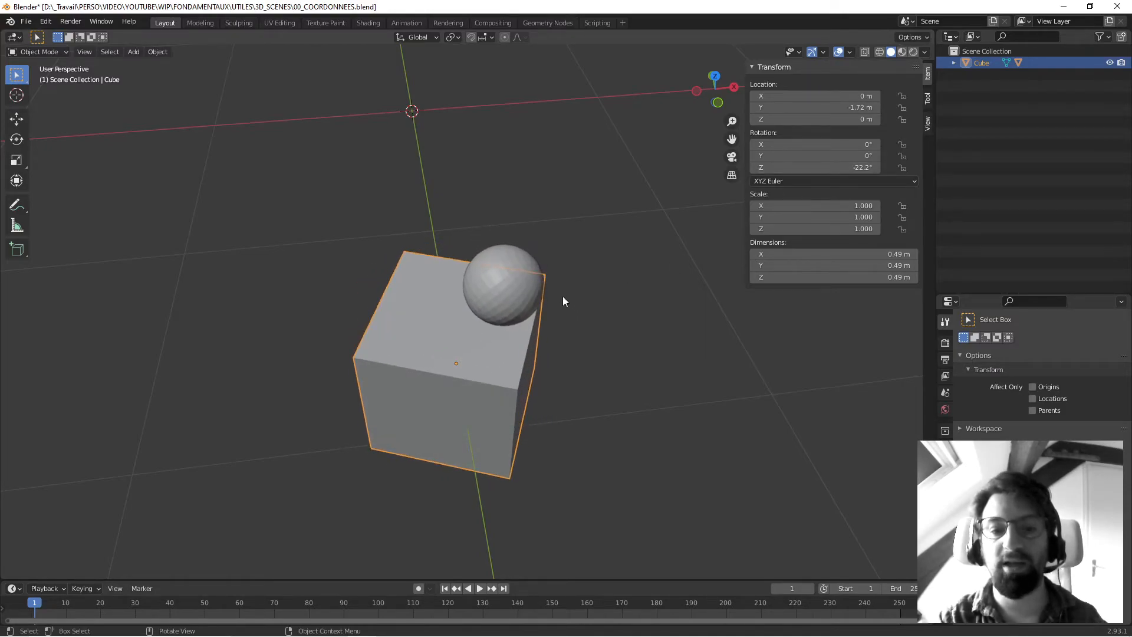
Reset the sphere's rotation to 0° on X, Y and Z
click(494, 265)
click(802, 146)
text(0)
key(Return)
click(808, 156)
text(0)
key(Return)
click(809, 167)
text(0)
key(Return)
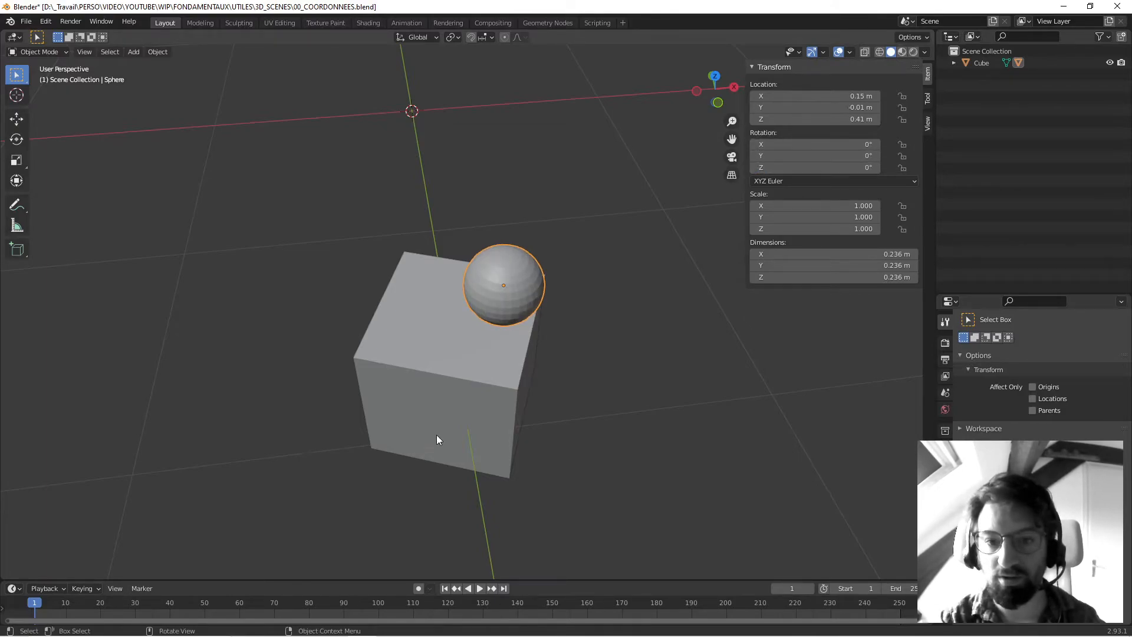
Set the cube's Z rotation to -10.3°, and move the sphere away from the cube to X 3.6 m
click(451, 381)
mouse_move(838, 168)
mouse_down()
mouse_move(867, 168)
mouse_move(825, 168)
mouse_up()
click(514, 269)
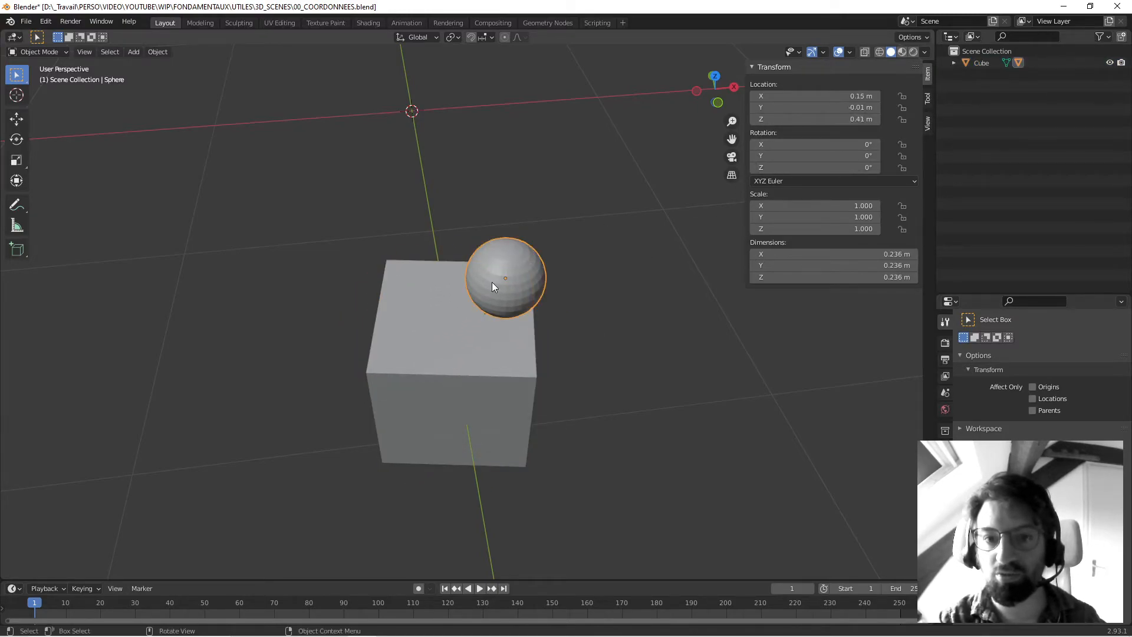
middle_drag(620, 242, 527, 267)
scroll(527, 266, down, 6)
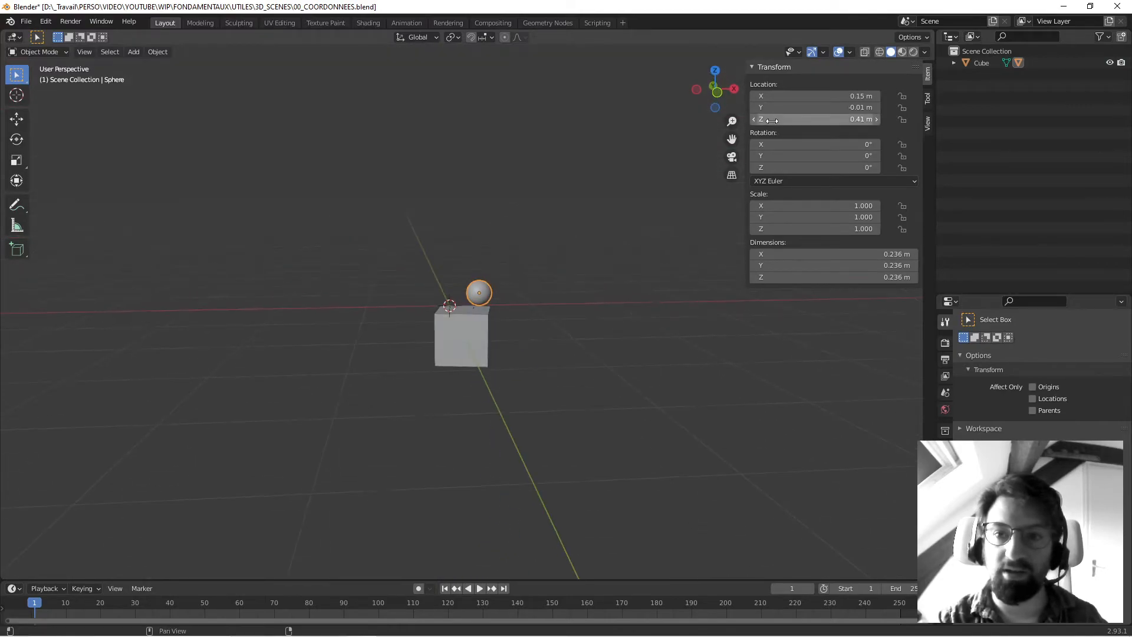
drag(796, 95, 995, 95)
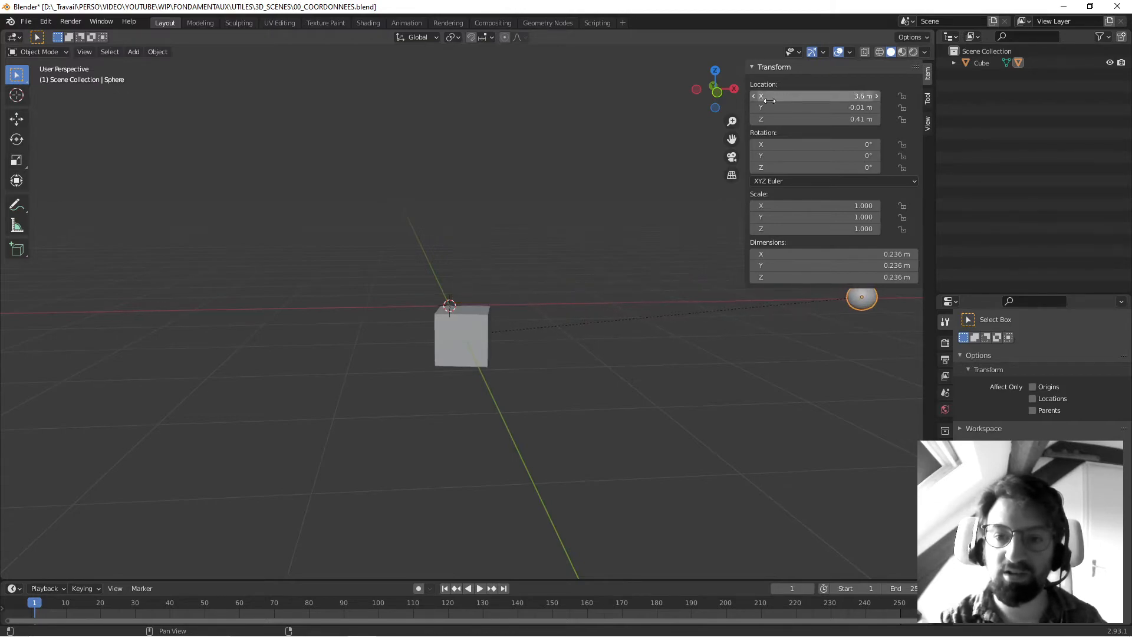
Move the parent cube along the Y axis to -2.53 m with the distant sphere following
scroll(515, 237, down, 2)
middle_drag(515, 241, 448, 312)
scroll(506, 293, up, 2)
click(362, 361)
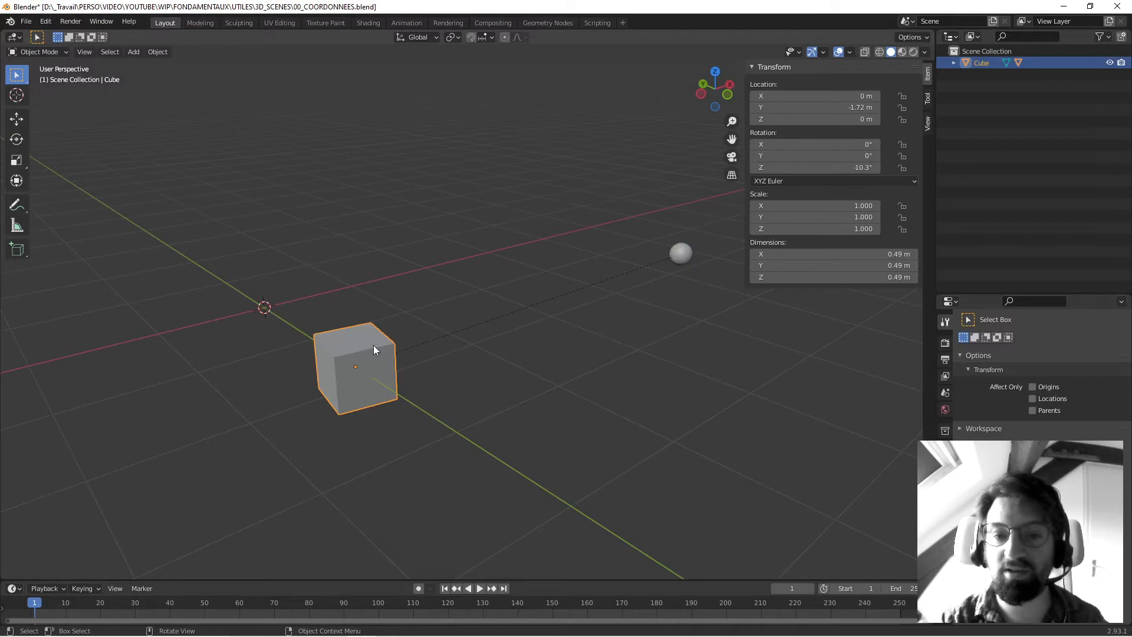
mouse_move(383, 274)
middle_down()
mouse_move(371, 282)
mouse_move(379, 245)
mouse_move(376, 257)
middle_up()
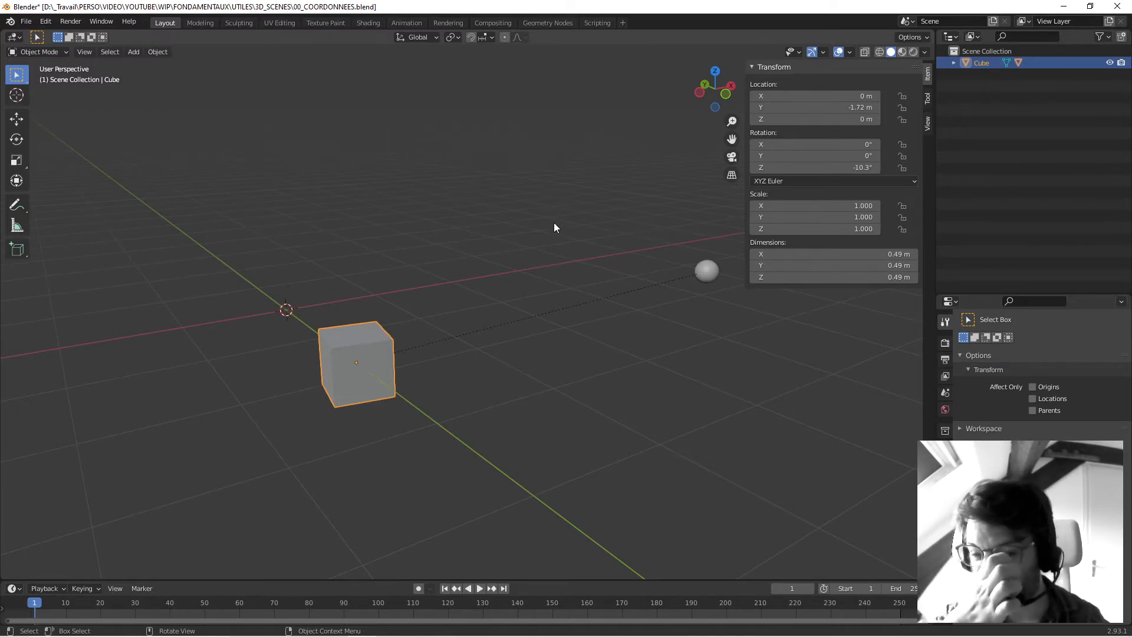
middle_drag(472, 228, 489, 265)
drag(807, 107, 781, 107)
middle_drag(451, 233, 463, 277)
middle_drag(520, 229, 529, 233)
Tilt the parent cube to X -6.2° and Y -10.7° so the distant sphere swings around it
drag(817, 144, 789, 155)
shift+middle_drag(658, 184, 515, 213)
mouse_move(820, 156)
mouse_down()
mouse_move(773, 155)
mouse_move(831, 155)
mouse_up()
middle_drag(533, 180, 428, 181)
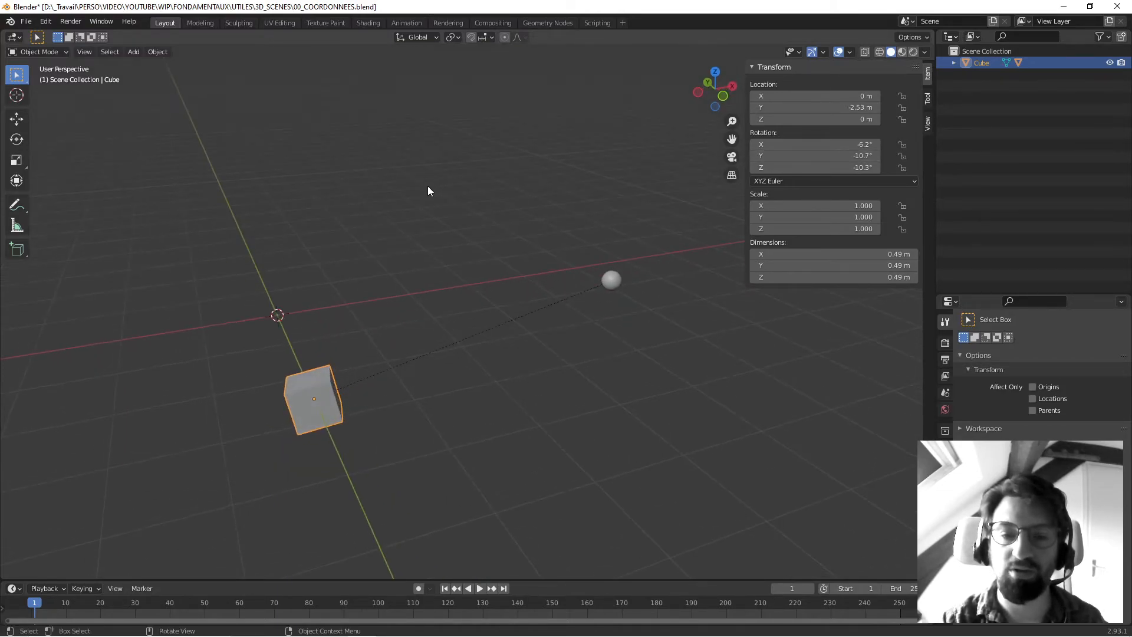
Try Clear Parent on the sphere, examine its new placement relative to the cube, and undo the operation
click(612, 282)
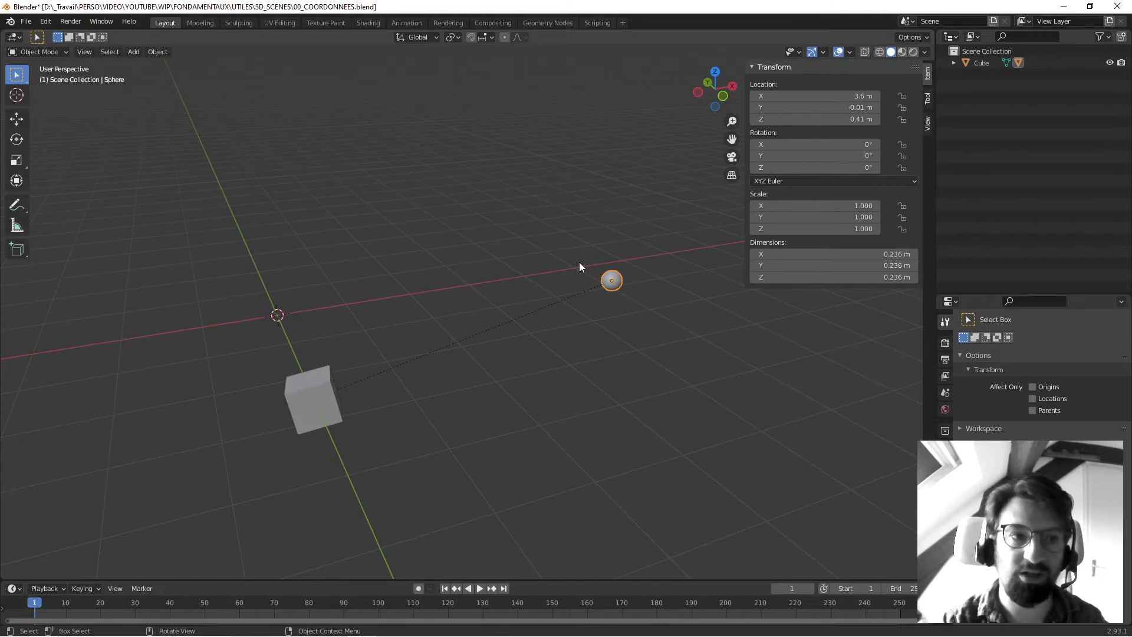
click(157, 52)
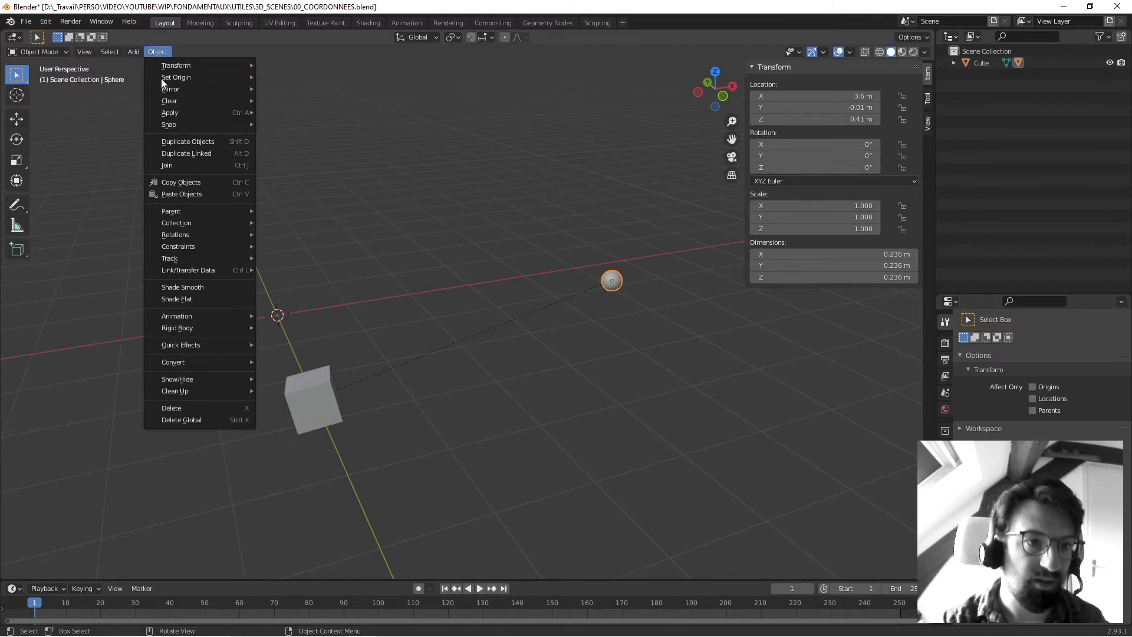
mouse_move(250, 214)
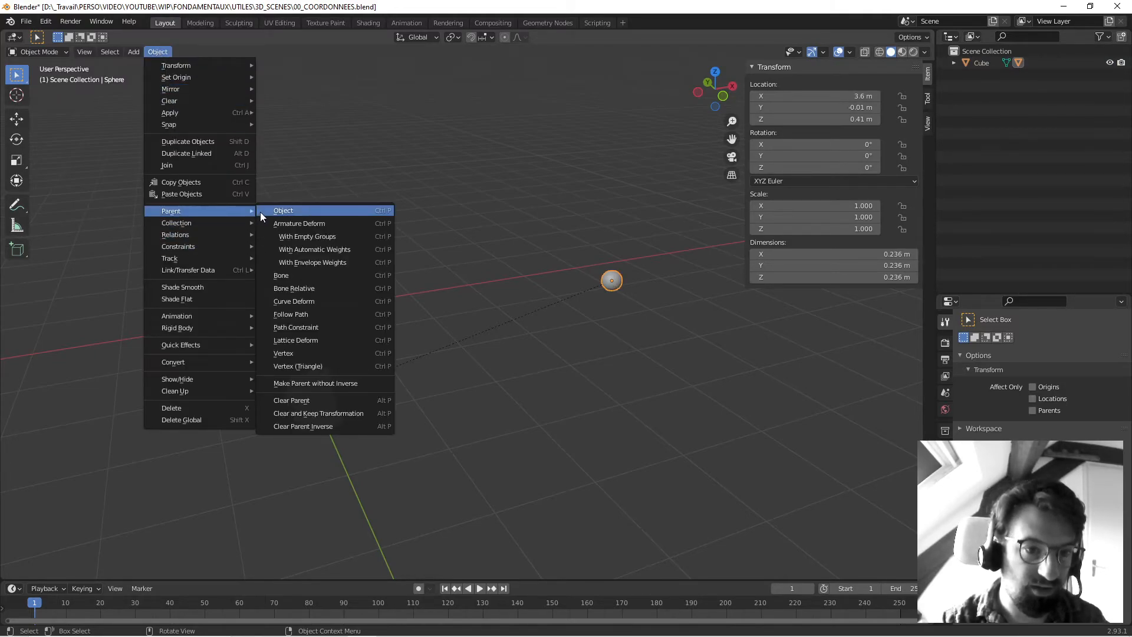
click(300, 401)
middle_drag(351, 351, 395, 305)
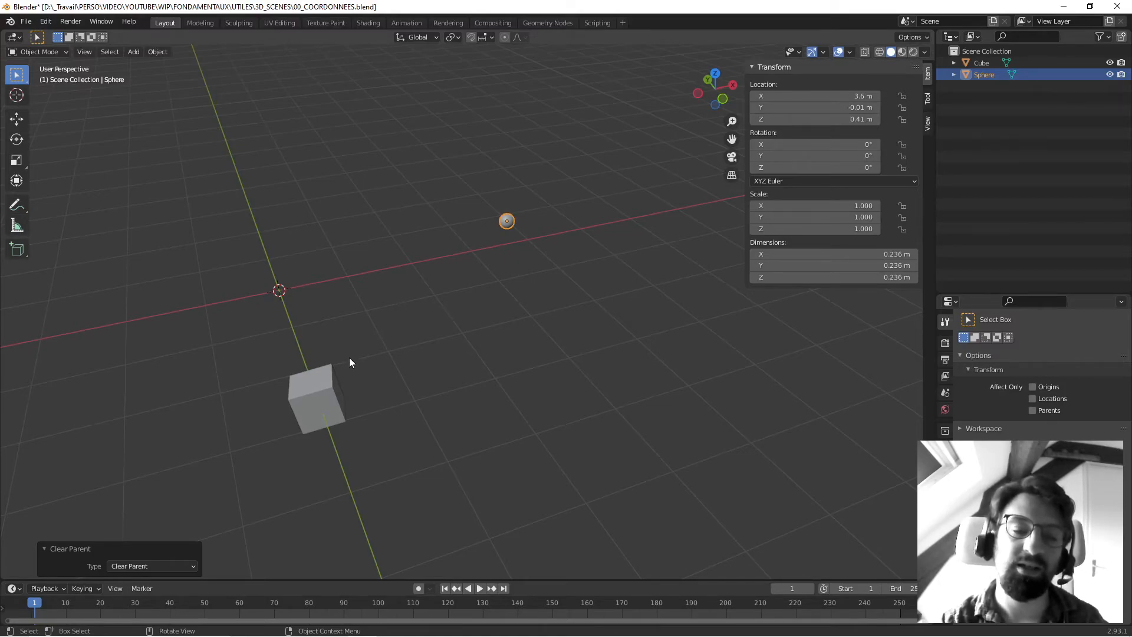
middle_drag(512, 275, 526, 281)
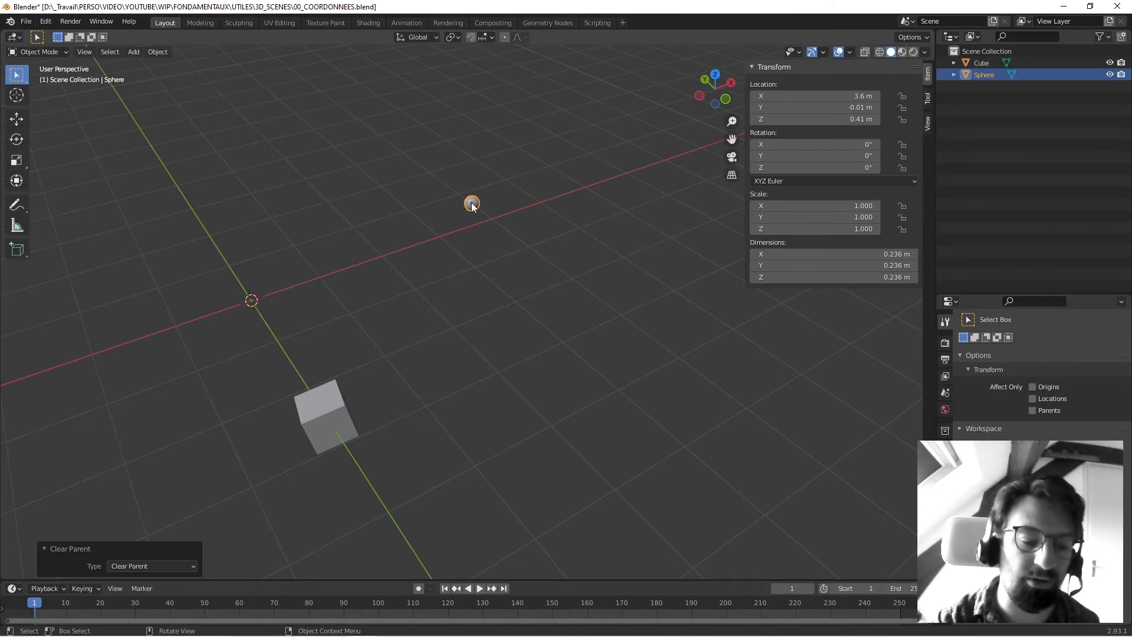
key(ctrl+z)
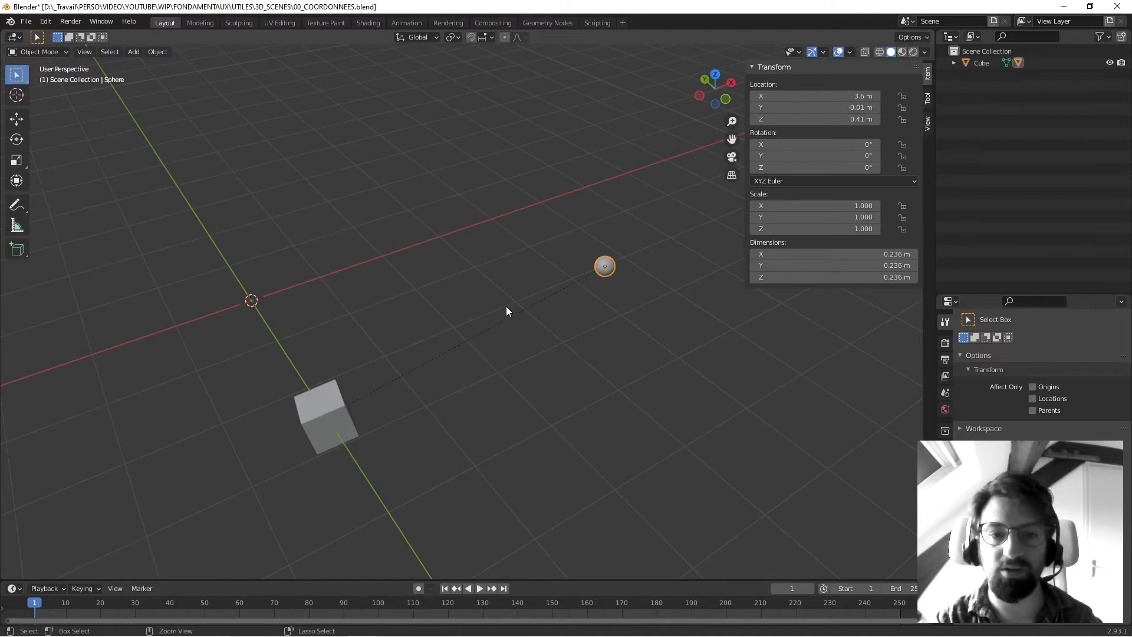
Detach the sphere from the cube with Clear and Keep Transformation
click(151, 54)
mouse_move(220, 211)
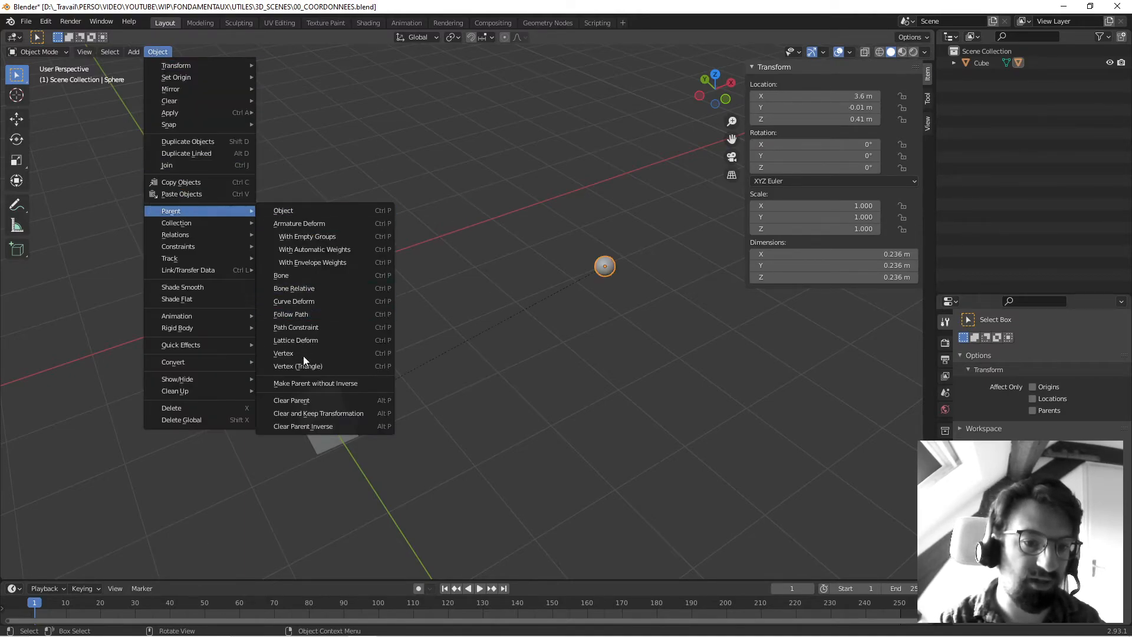
click(325, 414)
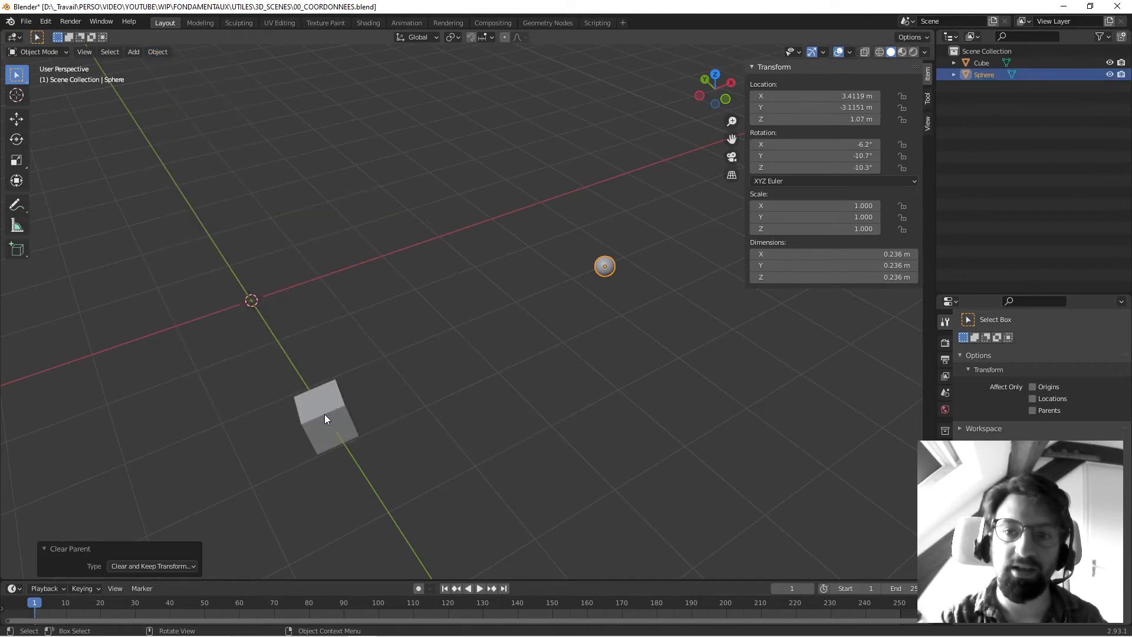
Parent the sphere to the cube again with the Object parent type, making the cube the active object
click(605, 268)
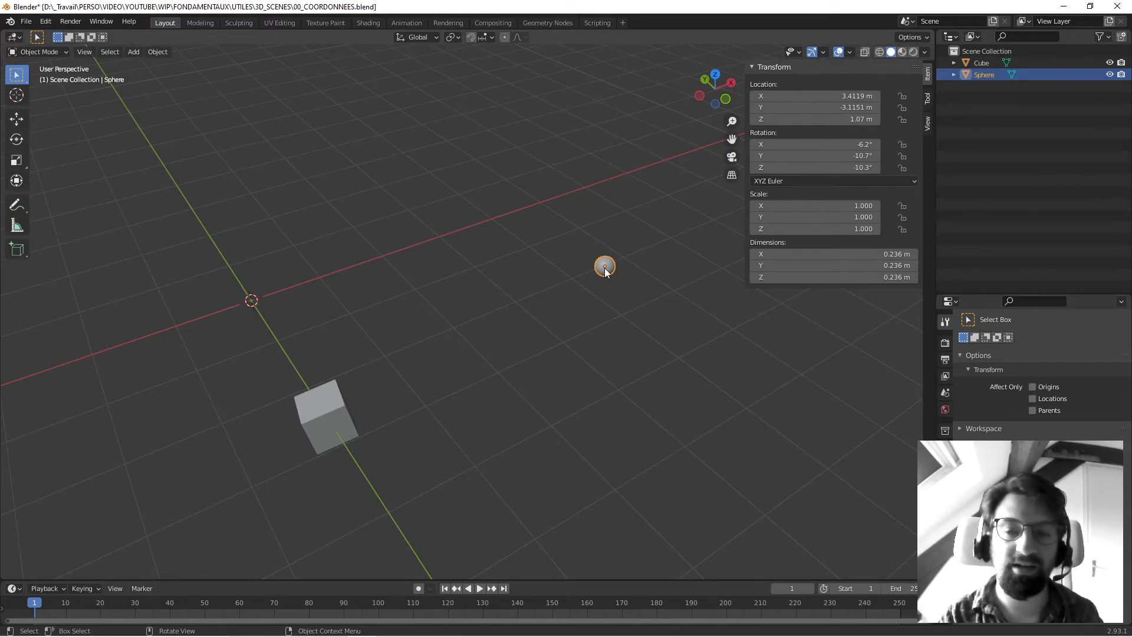
middle_drag(523, 306, 525, 253)
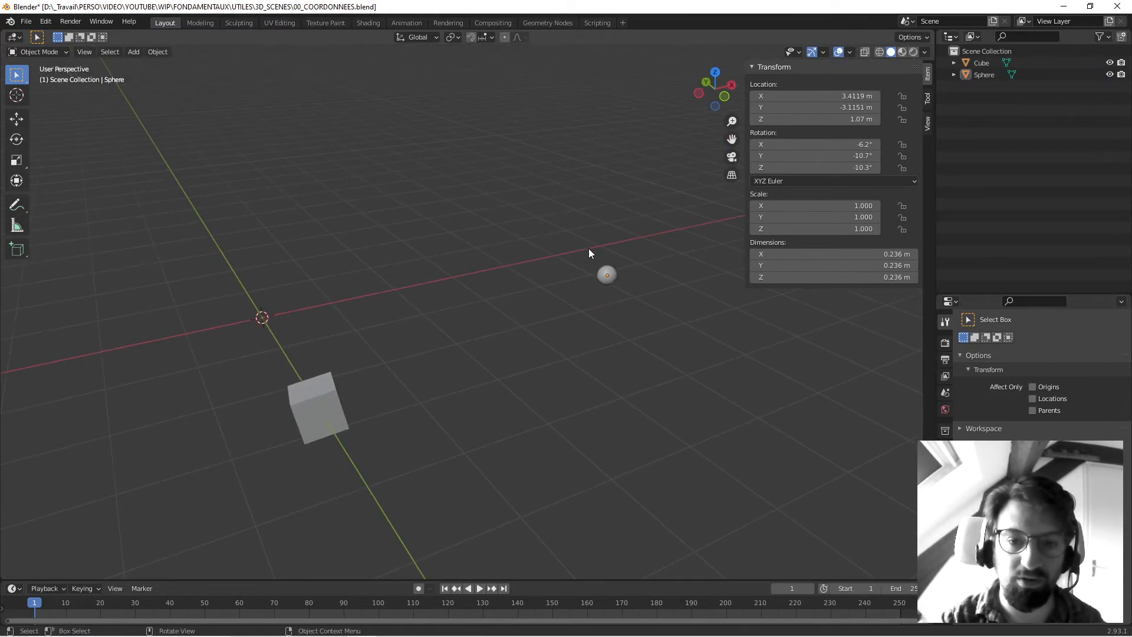
shift+click(293, 409)
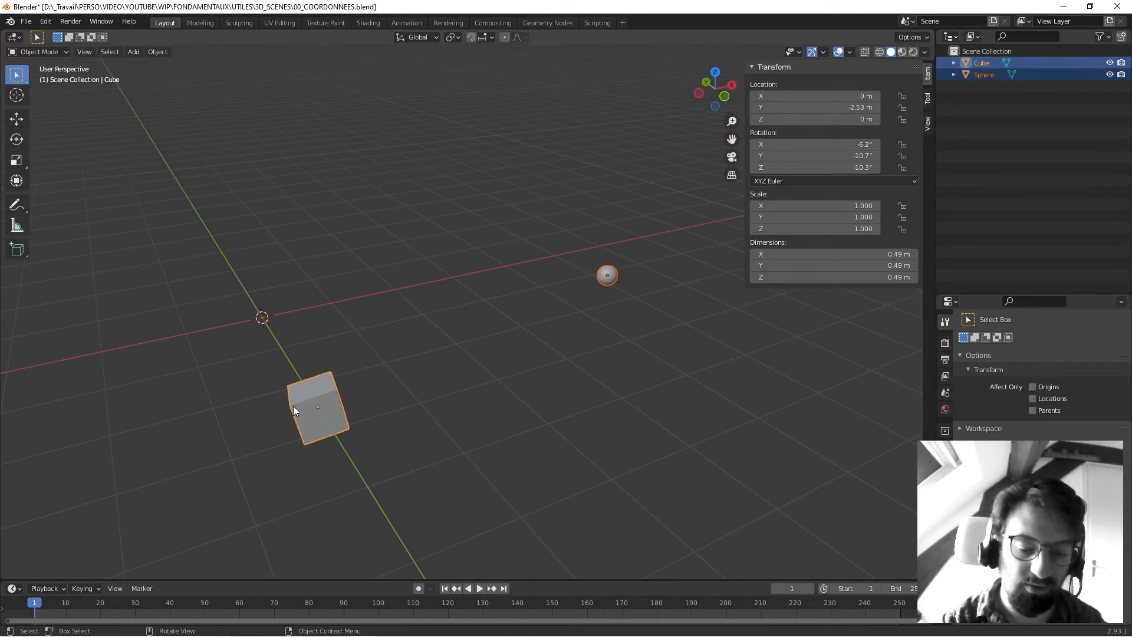
click(158, 51)
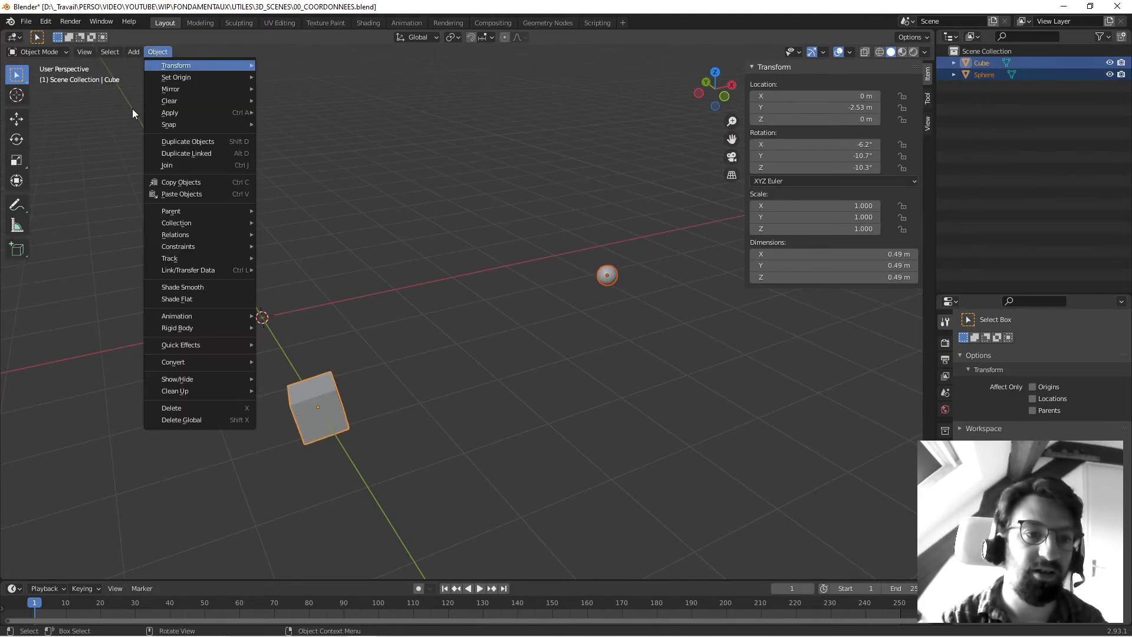
mouse_move(226, 214)
click(289, 211)
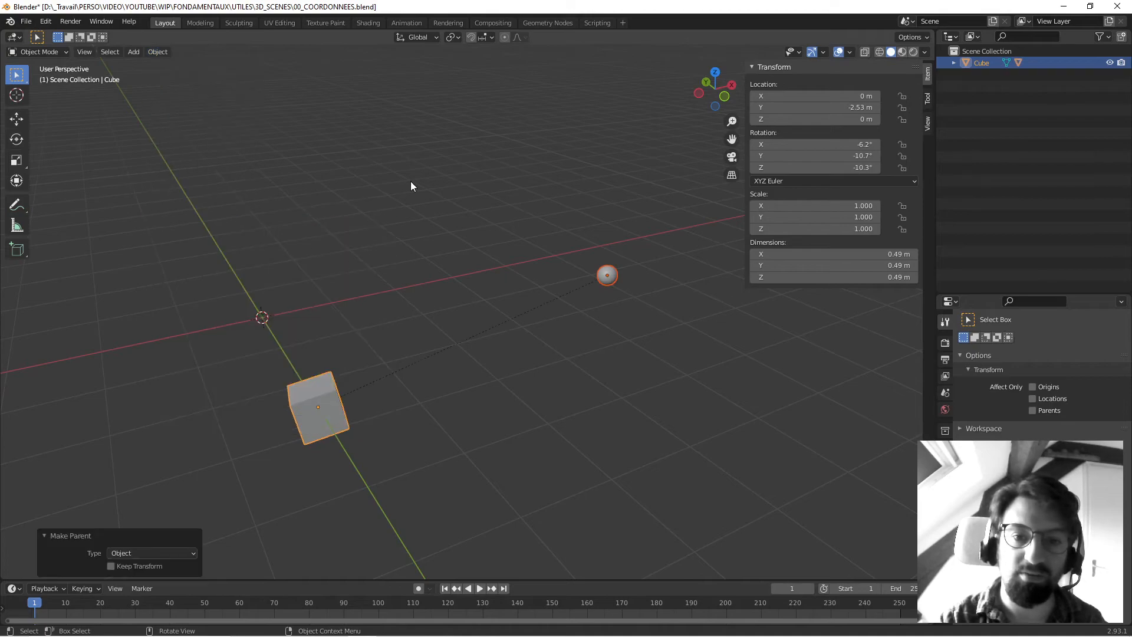
Select only the cube and rotate it freely in the view, ending at an angle of about -2.08°
click(310, 409)
key(r)
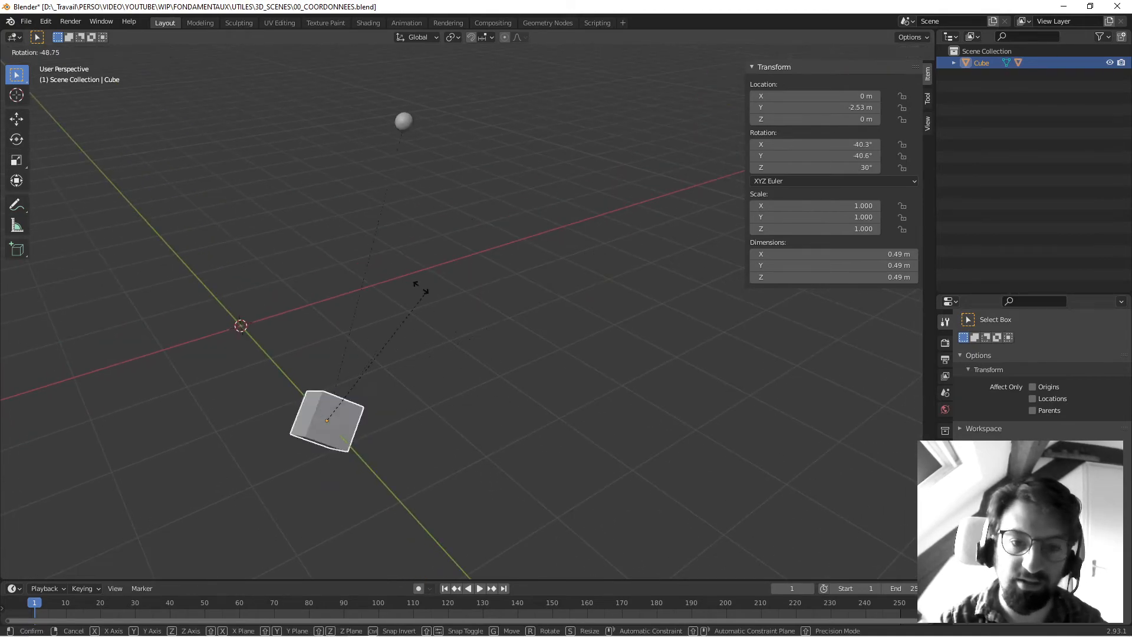
click(413, 416)
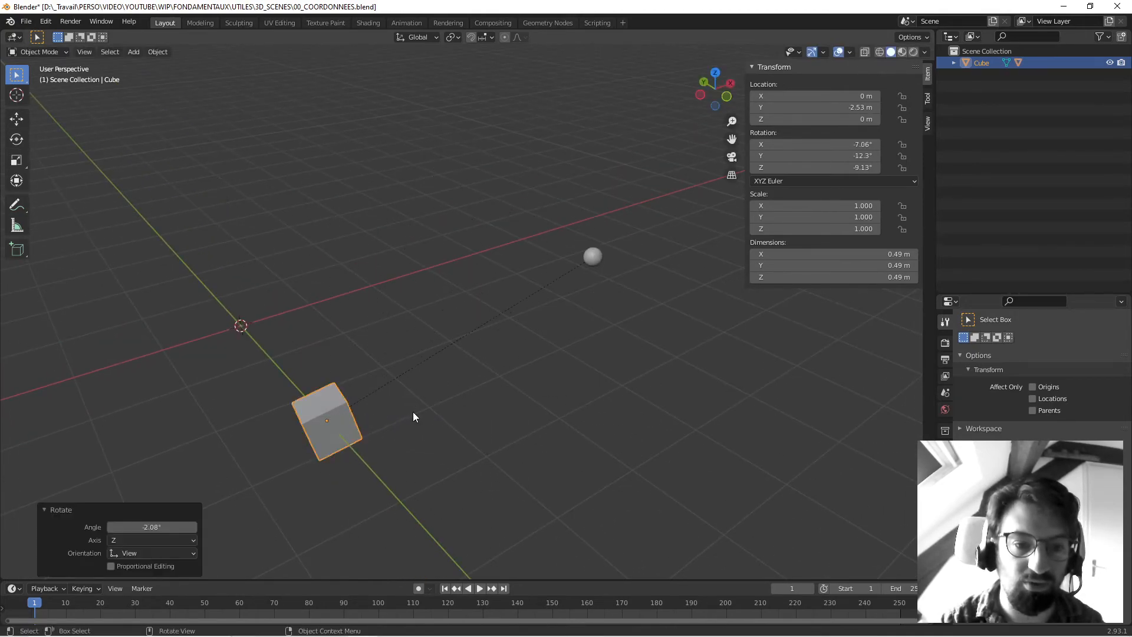
Set the cube's X rotation to 24.8° and its X location to -0.89 m
middle_drag(416, 429, 431, 425)
mouse_move(833, 144)
mouse_down()
mouse_move(854, 145)
mouse_move(827, 144)
mouse_up()
drag(827, 96, 790, 96)
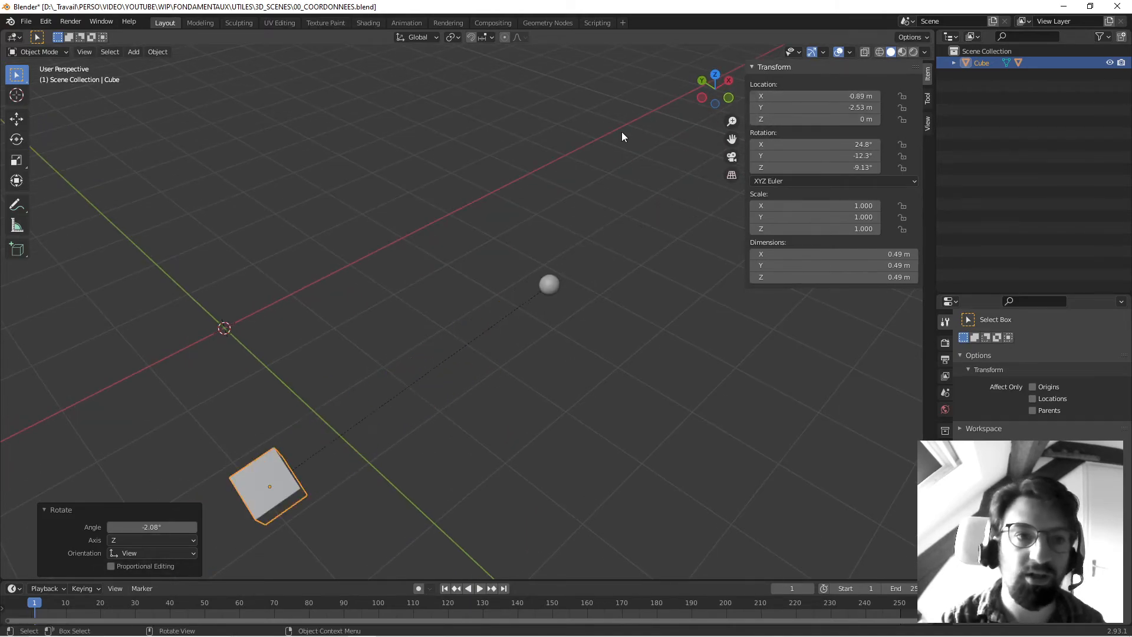
Try Clear Parent on the cube, examine the link to the sphere, and deselect the cube
click(157, 52)
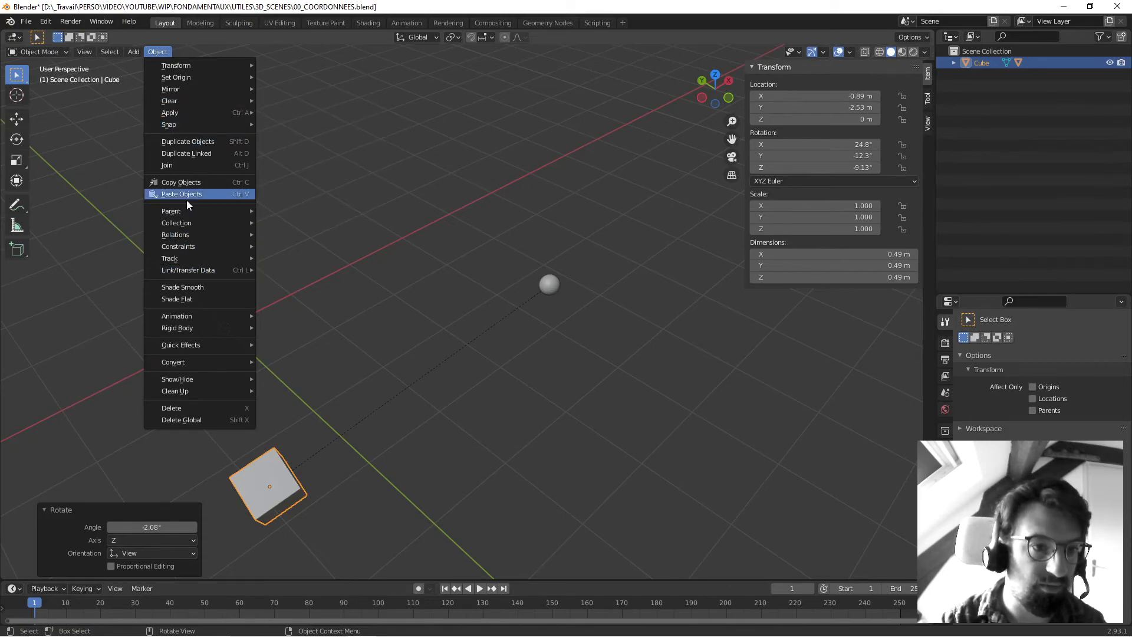
mouse_move(242, 211)
click(306, 401)
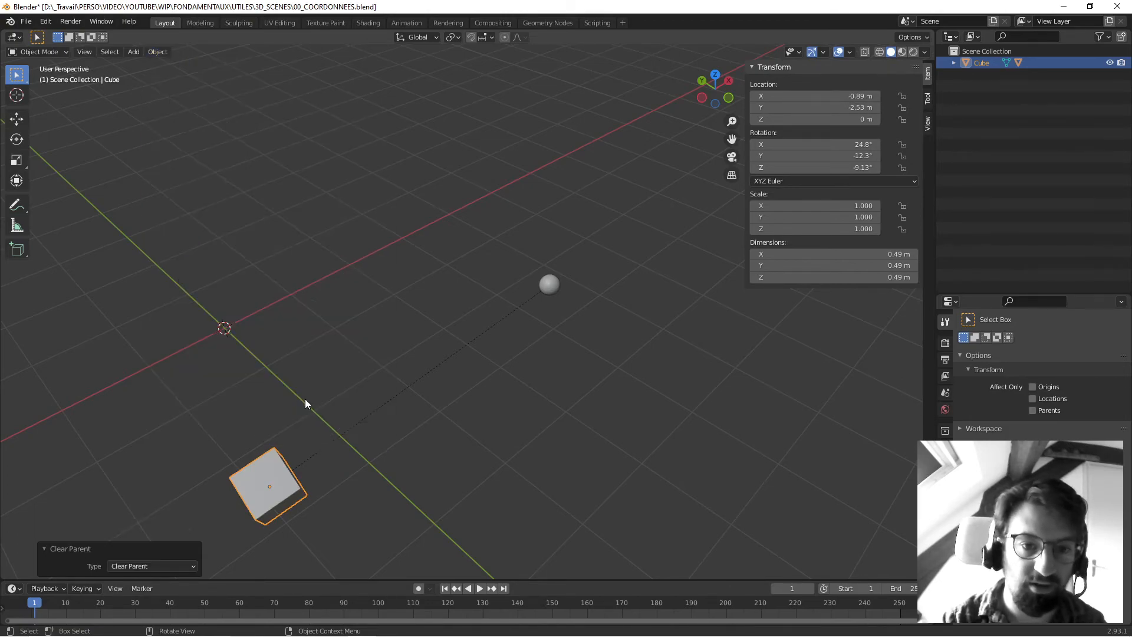
middle_drag(381, 309, 380, 305)
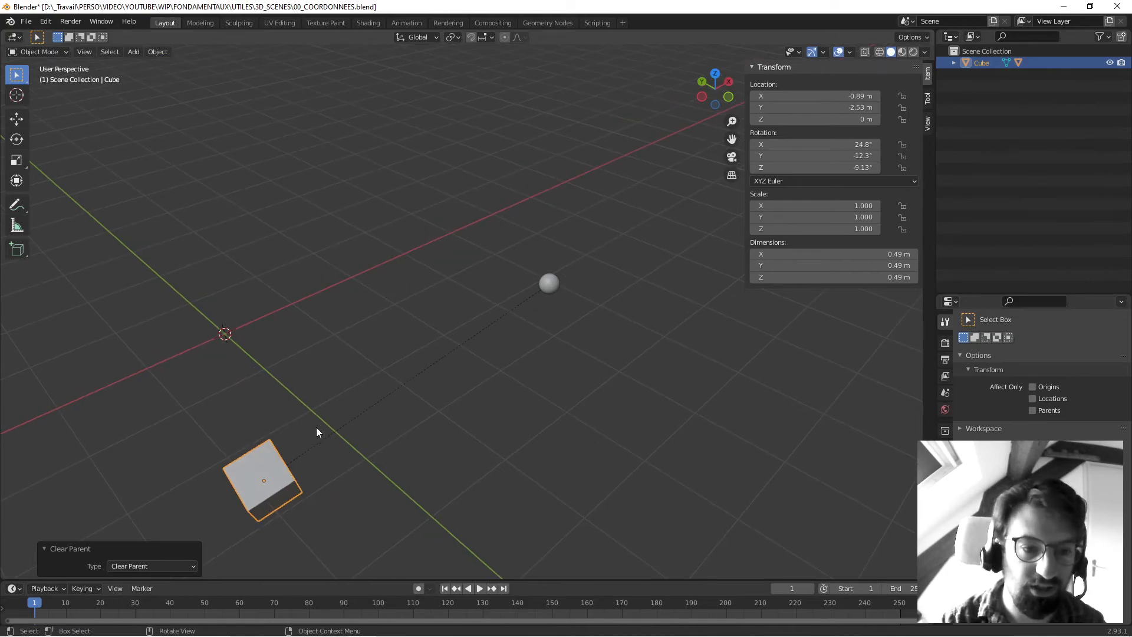
middle_drag(316, 436, 290, 348)
click(290, 347)
Select the sphere to inspect its transform values and the available object commands, and clear the selection
click(542, 286)
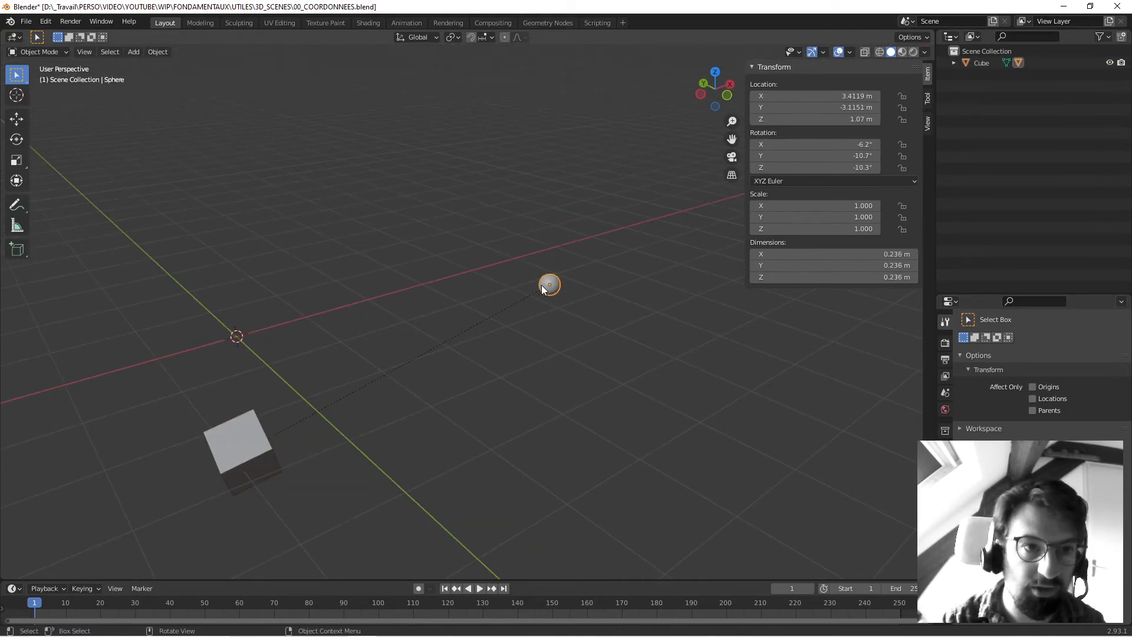
click(158, 52)
click(444, 183)
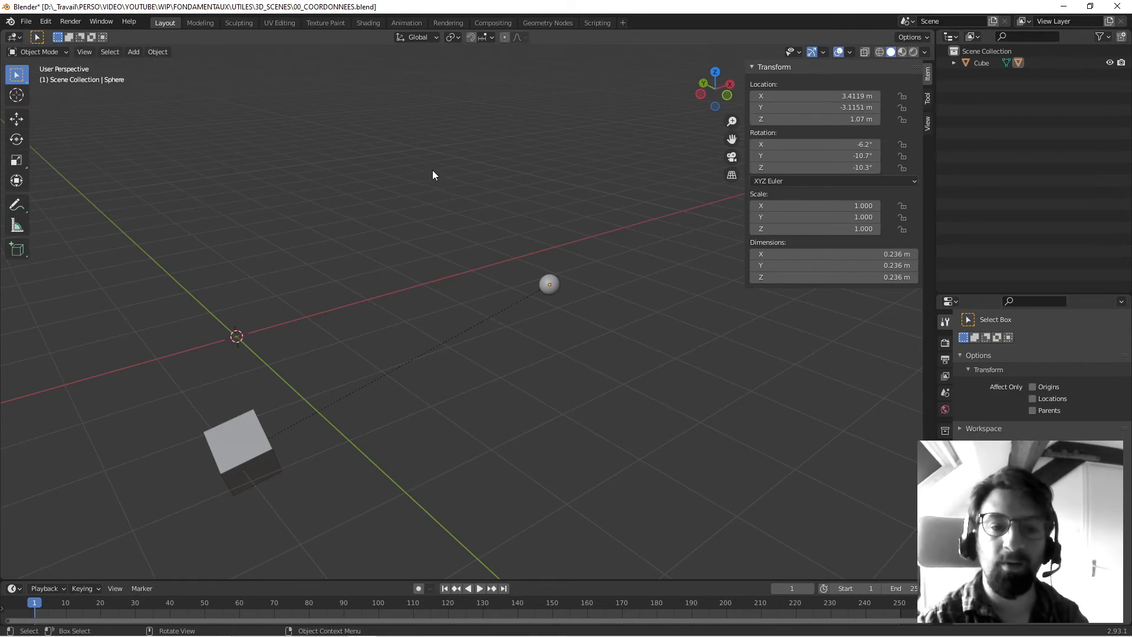
Scale the parent cube to 1.340 in X, 3.020 in Y and 2.880 in Z, and deselect it
click(227, 432)
drag(826, 205, 837, 229)
middle_drag(333, 212, 373, 210)
click(371, 210)
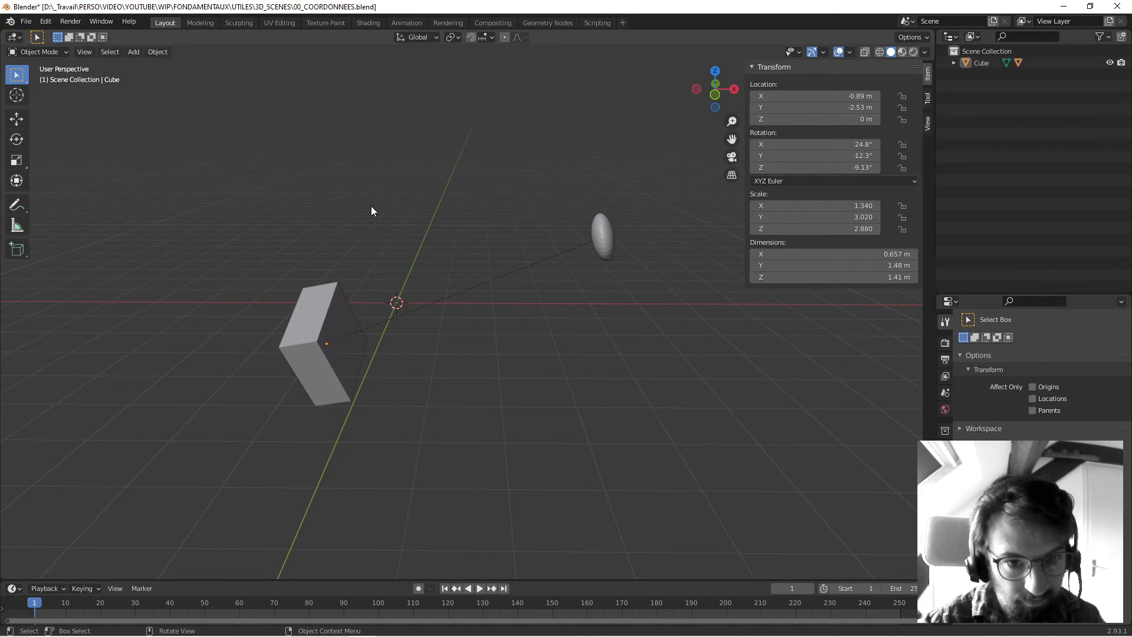
Examine the scaled cube and its child sphere from several angles, and minimize the window to reveal the desktop
middle_drag(371, 210, 346, 207)
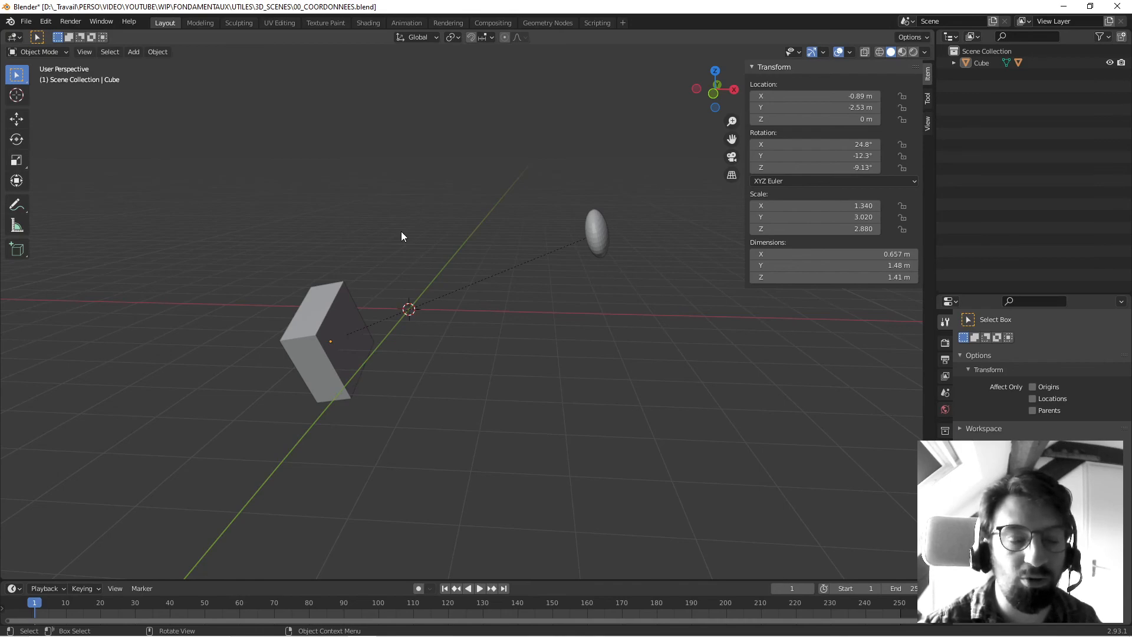
middle_drag(401, 232, 429, 272)
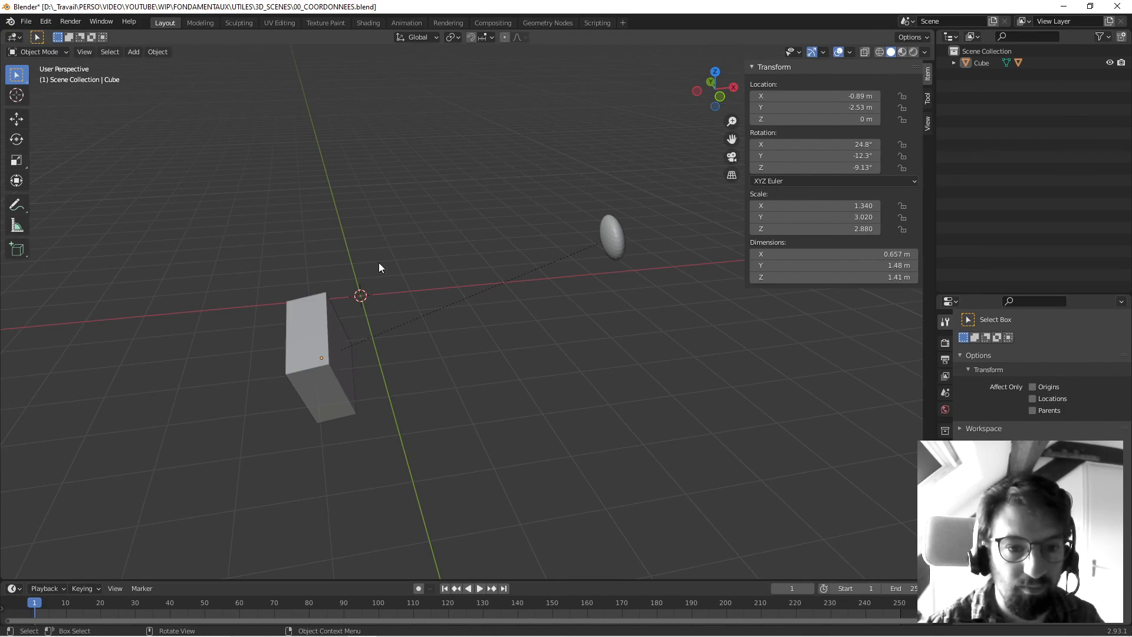
middle_drag(392, 270, 306, 318)
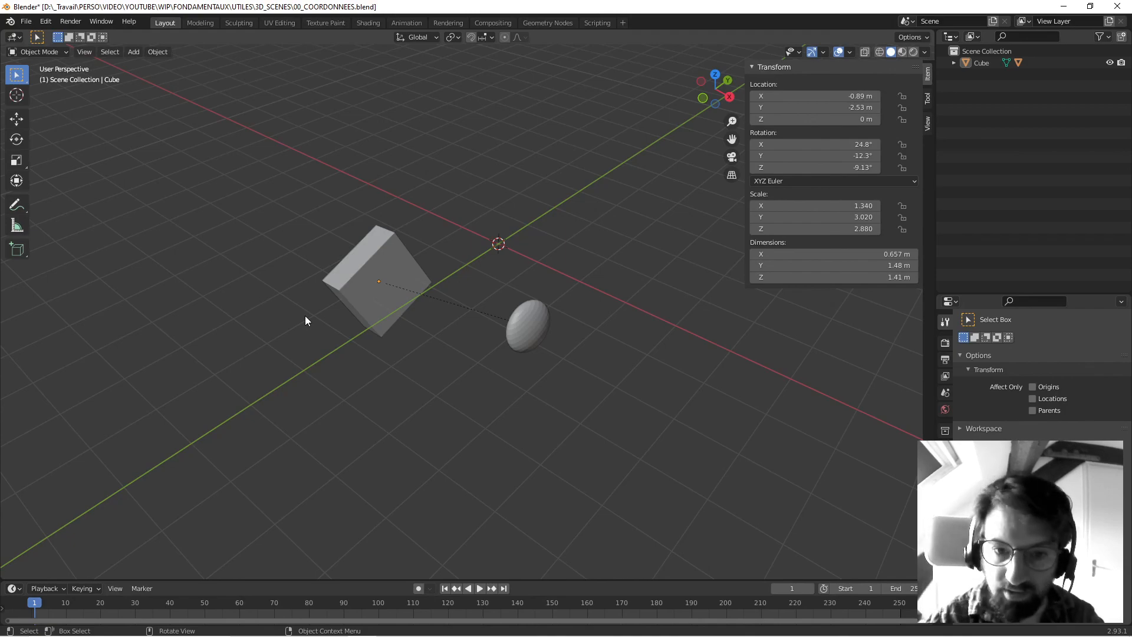
click(1061, 7)
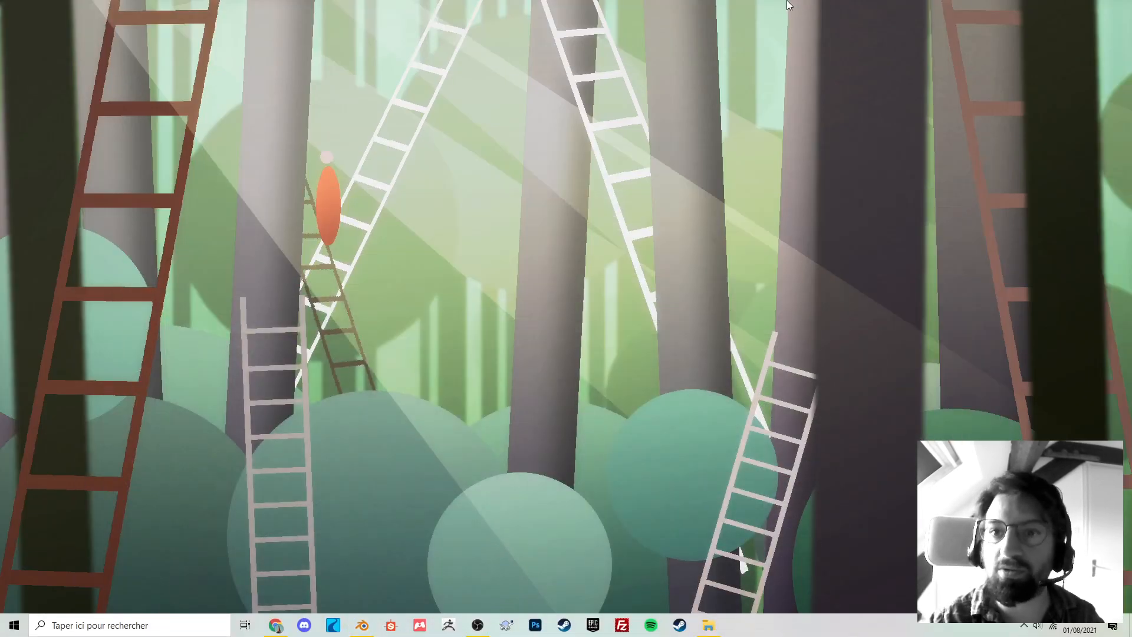